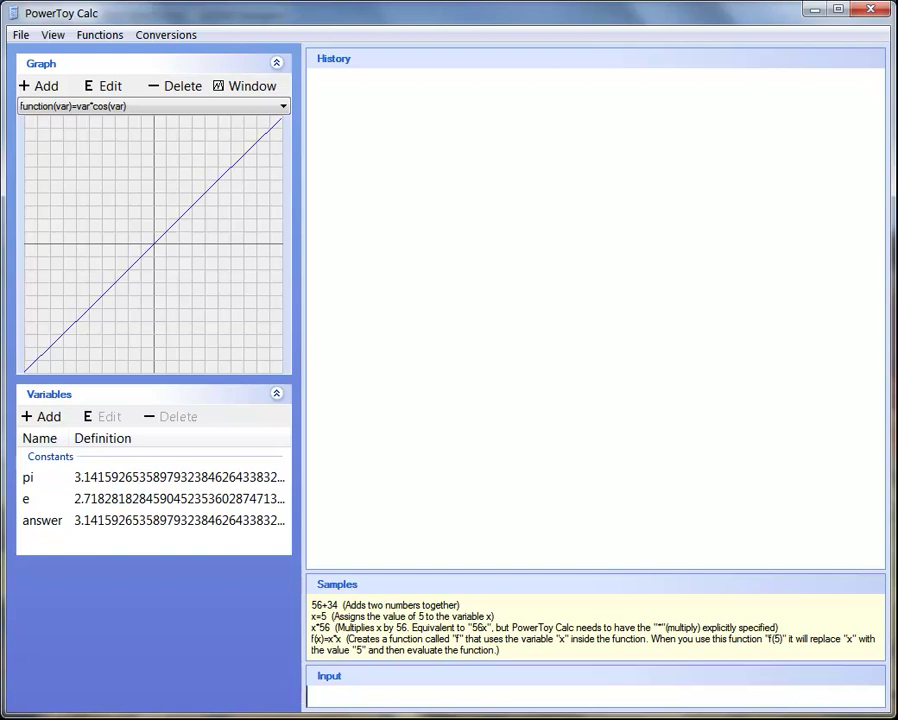
# Add the function f(x)=1/x to the Graph panel and confirm it
pyautogui.click(44, 86)
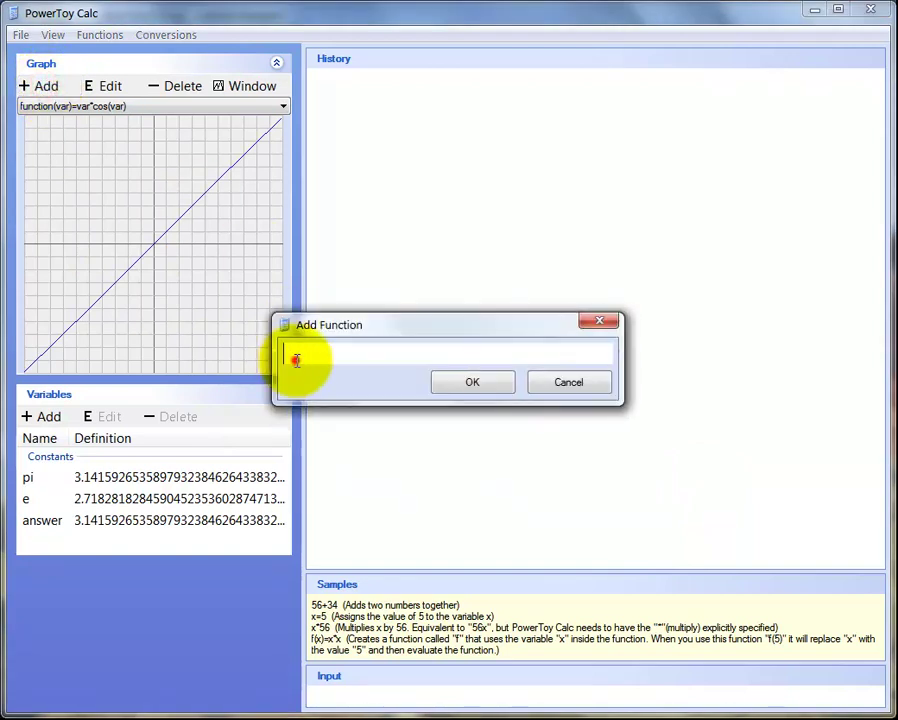
pyautogui.write('f(x)=')
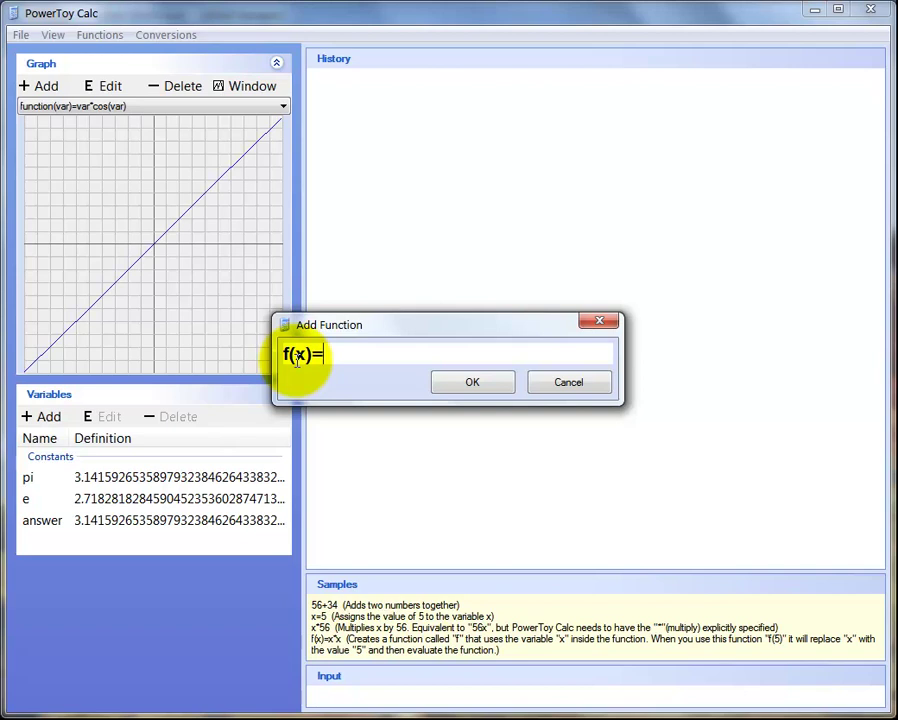
pyautogui.write('1/x')
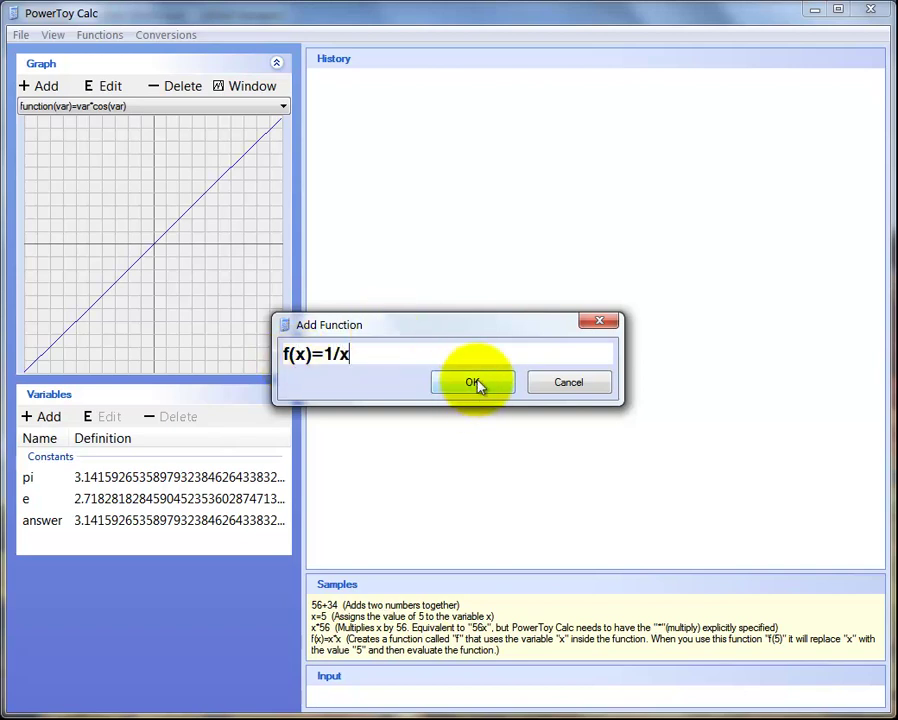
pyautogui.click(472, 382)
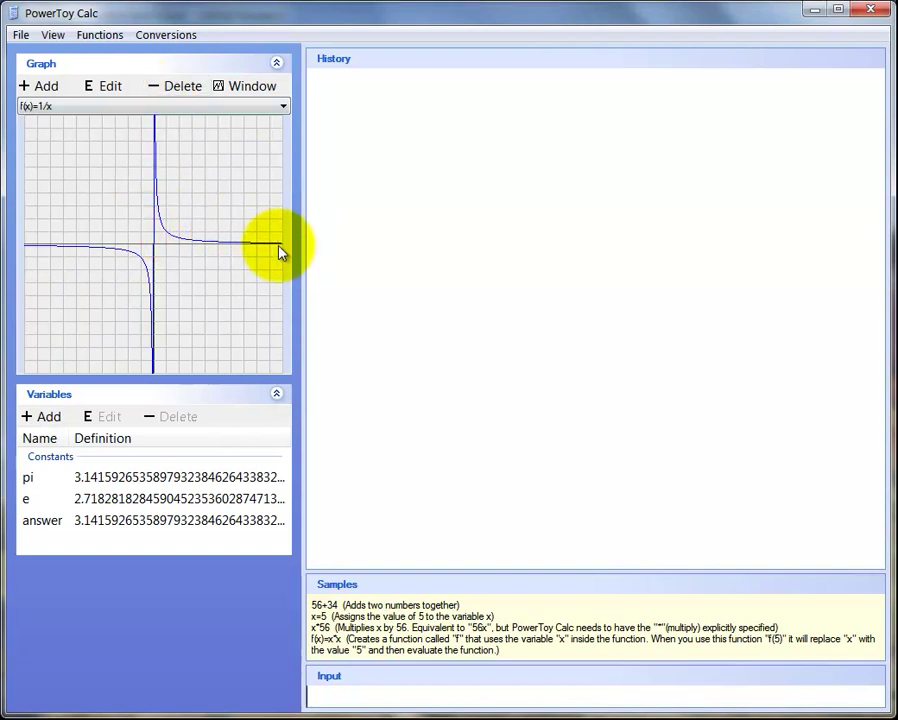
# Evaluate pi in the Input box so its decimal expansion appears in History
pyautogui.click(329, 694)
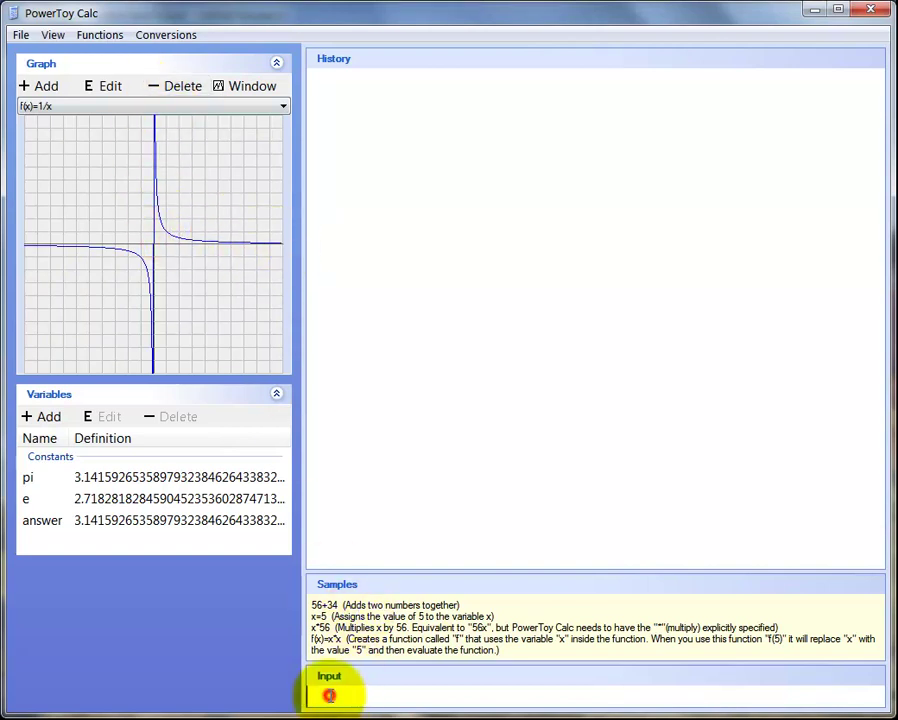
pyautogui.write('pi')
pyautogui.press('Return')
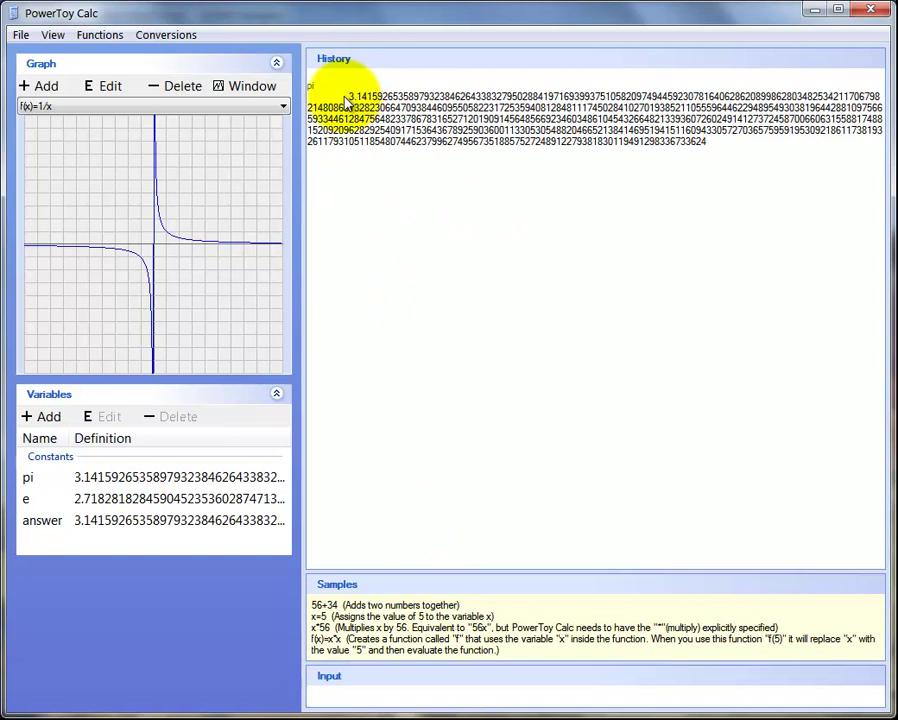
# Select the whole pi value in History, then just its first digits
pyautogui.moveTo(706, 148); pyautogui.dragTo(350, 95)
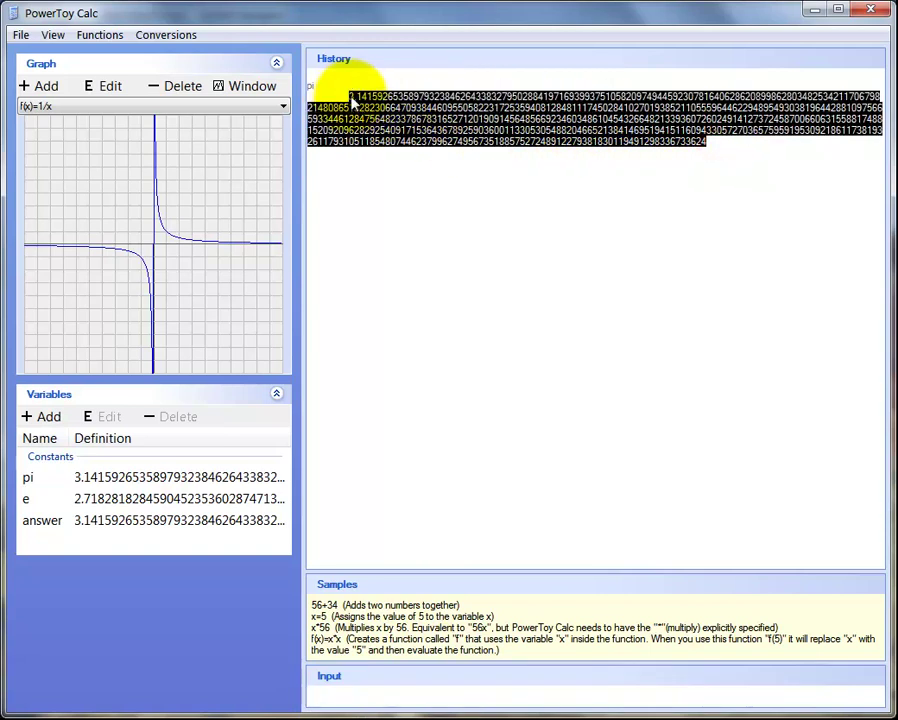
pyautogui.click(395, 130)
pyautogui.moveTo(417, 96); pyautogui.dragTo(350, 95)
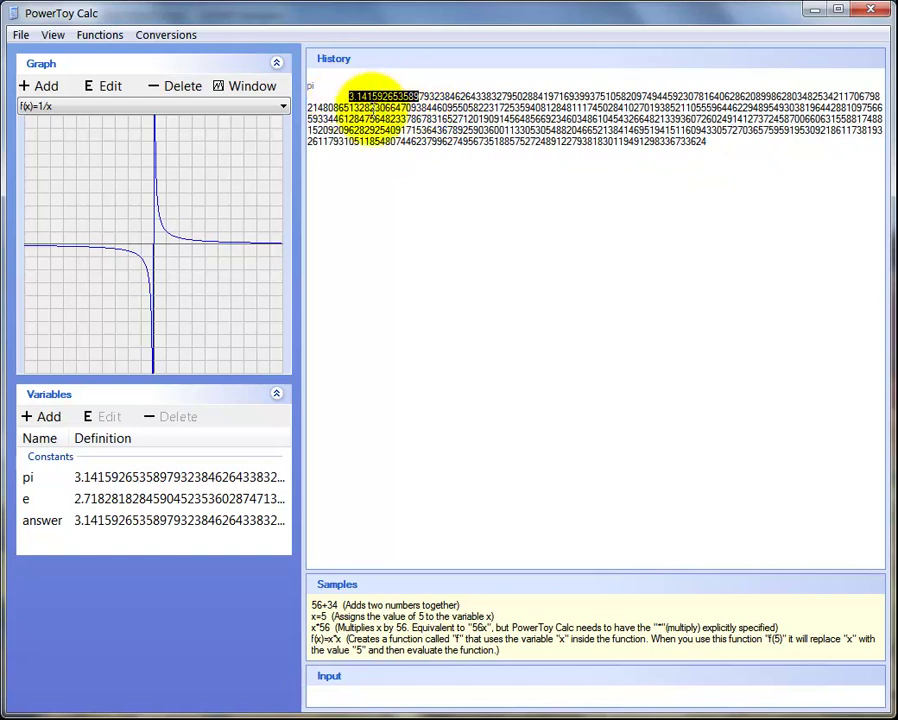
pyautogui.click(372, 106)
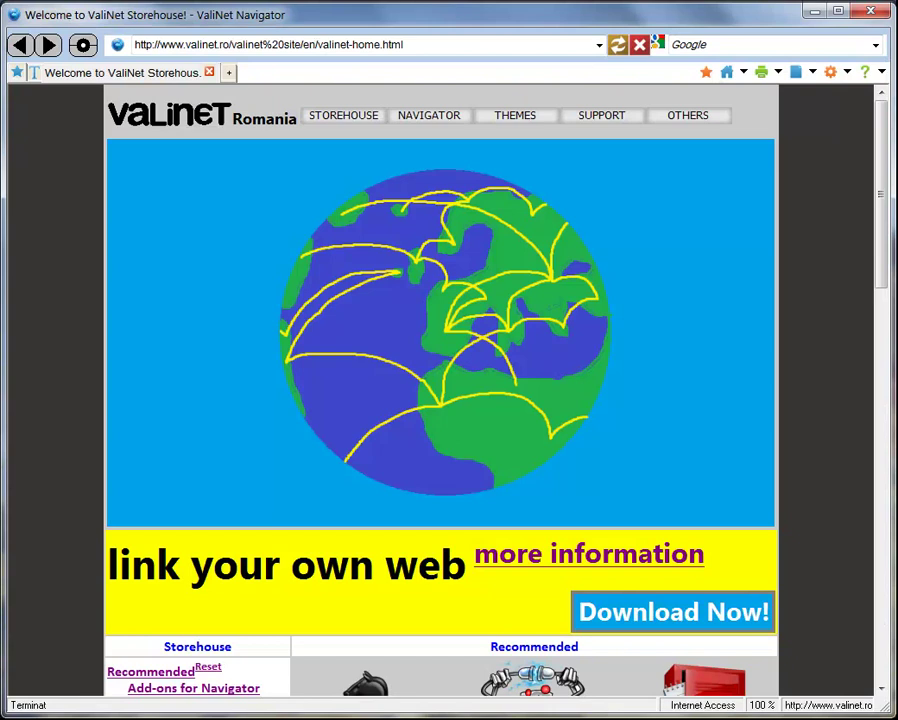
# Search Google for 'indows xp vhd' from the browser's toolbar search box
pyautogui.click(690, 44)
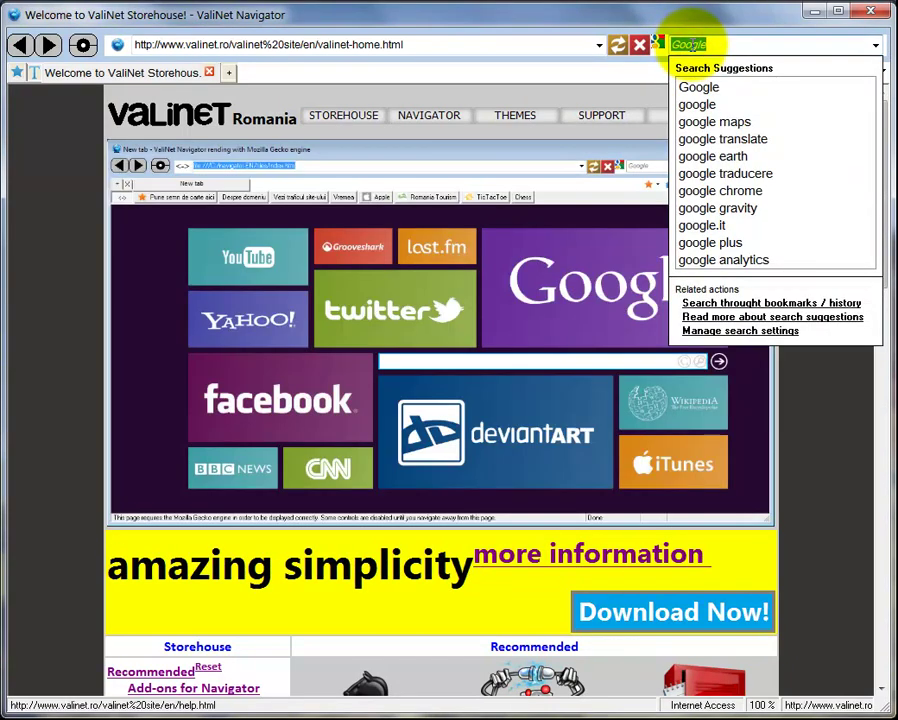
pyautogui.press('BackSpace')
pyautogui.write('indo')
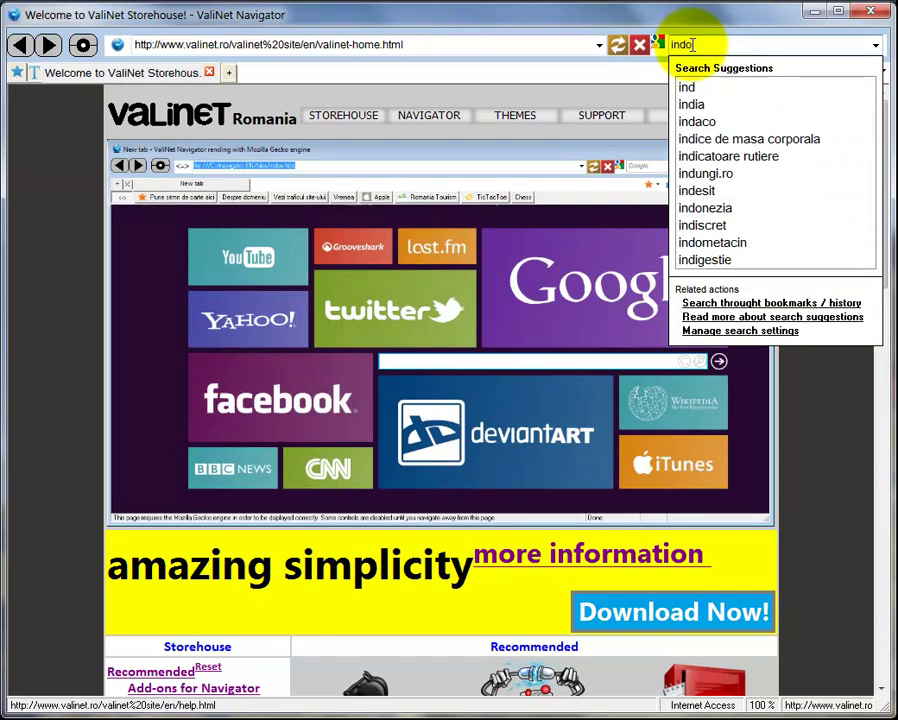
pyautogui.write('ws xp vhd')
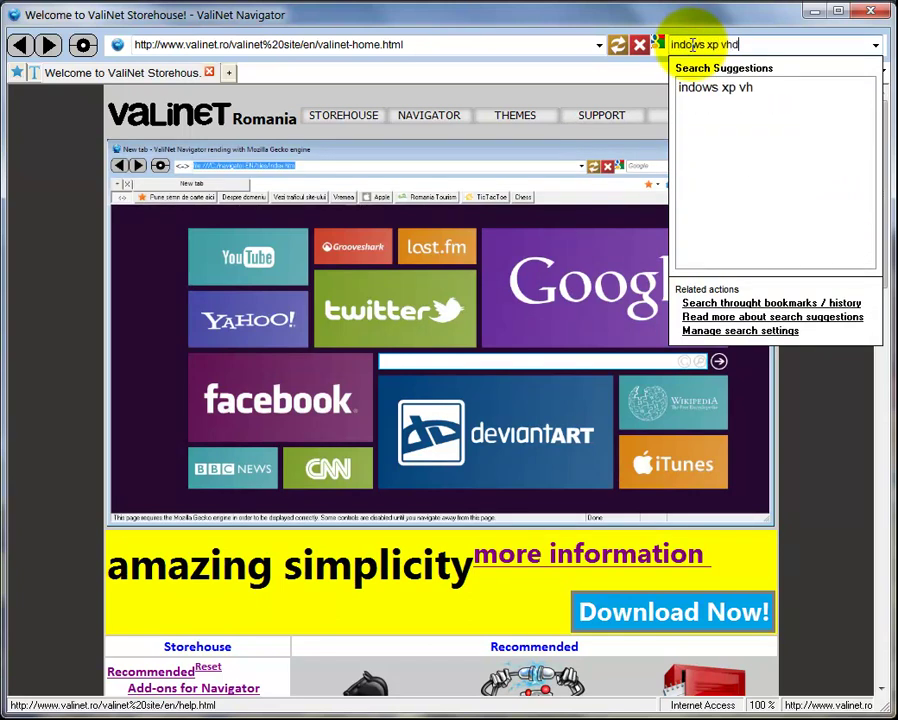
pyautogui.press('Return')
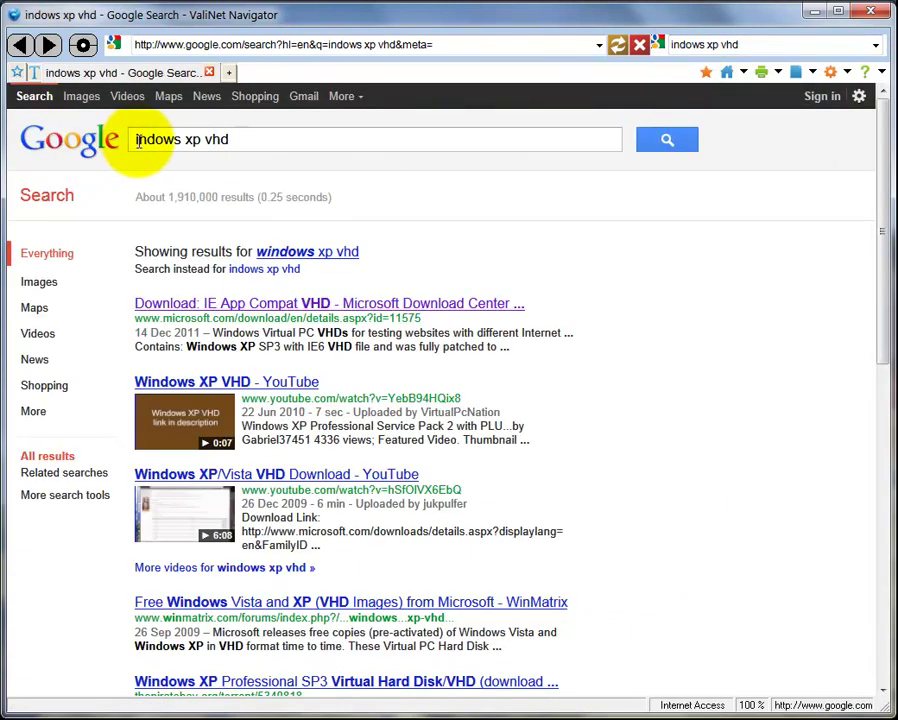
# Correct the query to 'windows xp vhd' and open the Microsoft IE App Compat VHD download result
pyautogui.click(138, 143)
pyautogui.write('w')
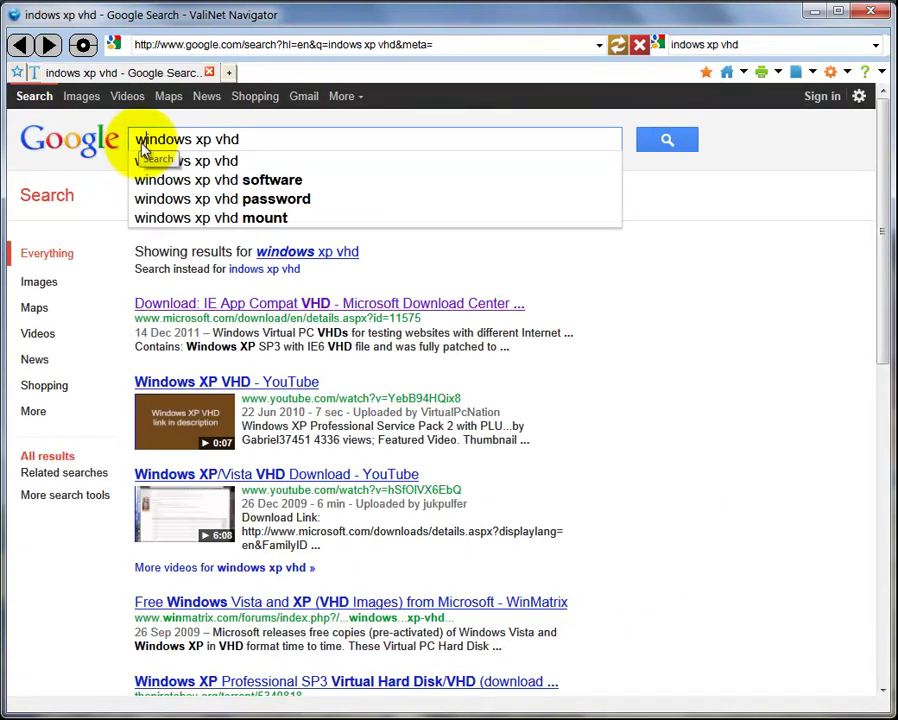
pyautogui.press('Return')
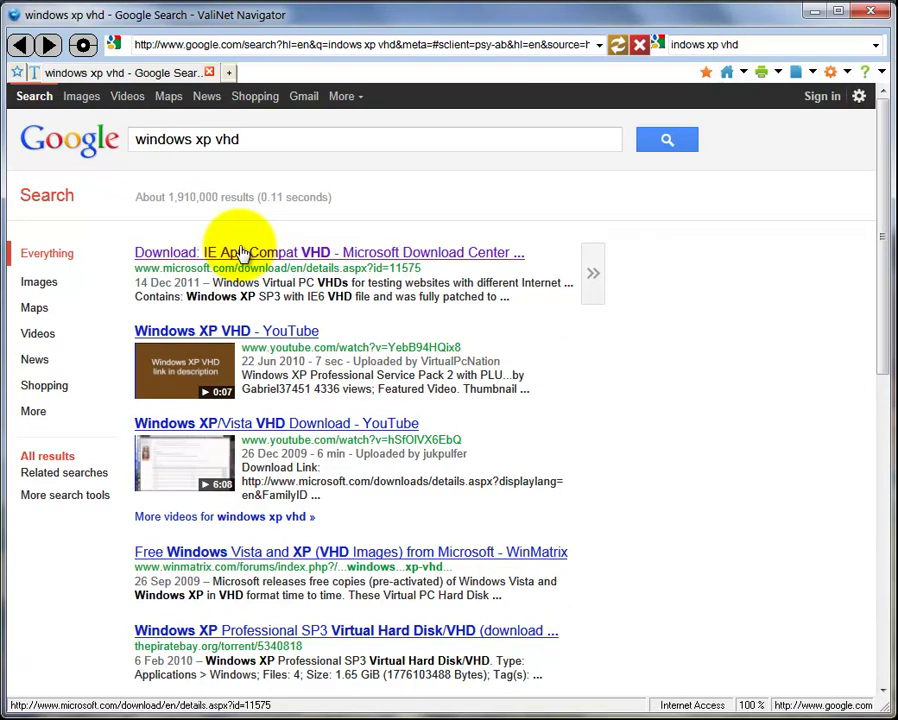
pyautogui.click(224, 250)
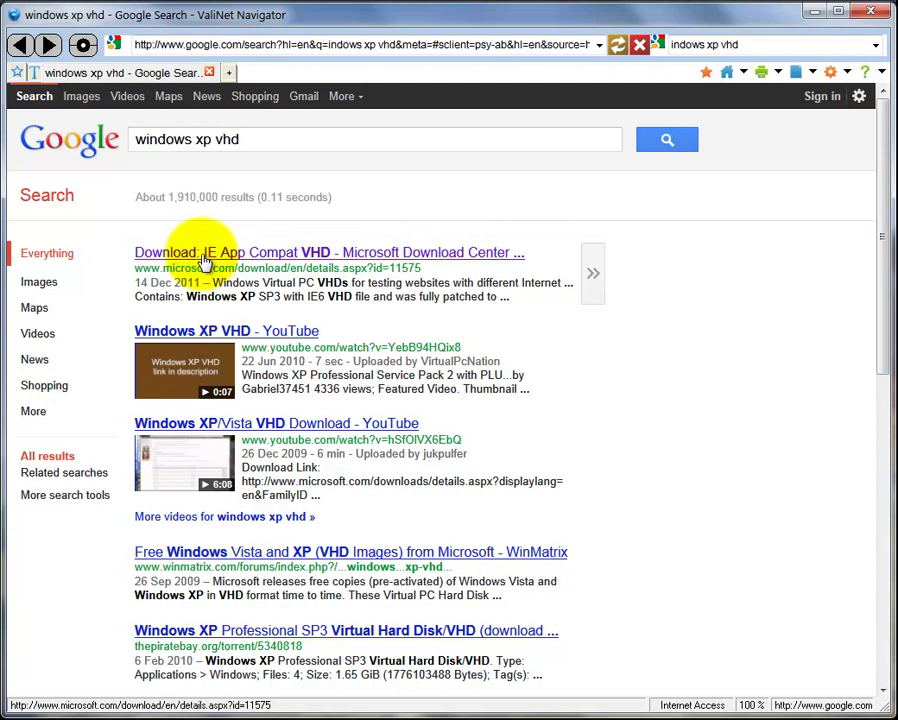
pyautogui.click(205, 258)
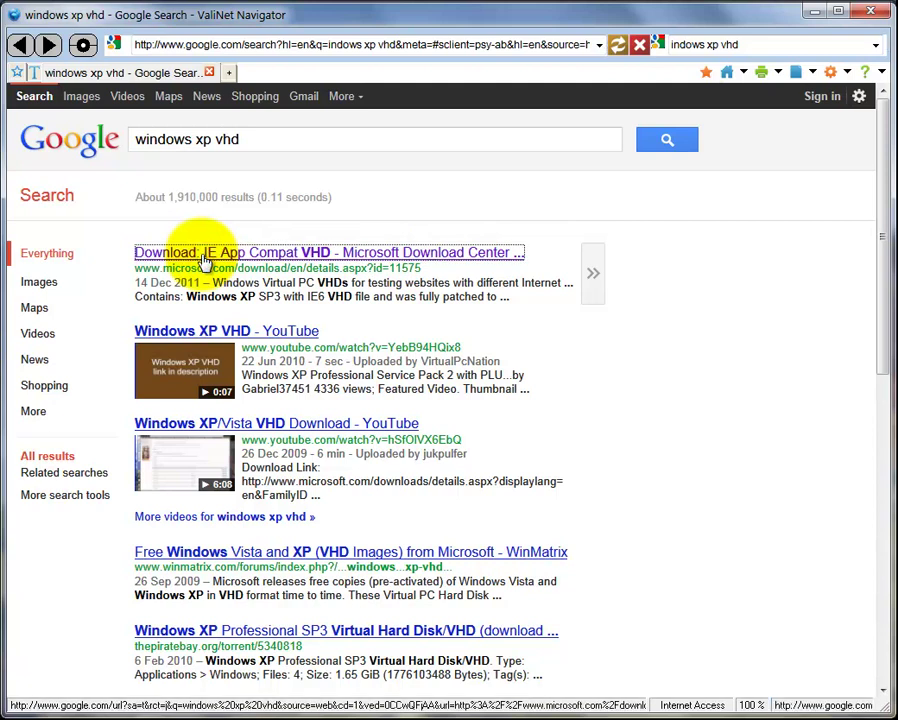
# Download Windows_XP_IE6.exe from the bottom of the file list
pyautogui.moveTo(885, 153); pyautogui.dragTo(885, 305)
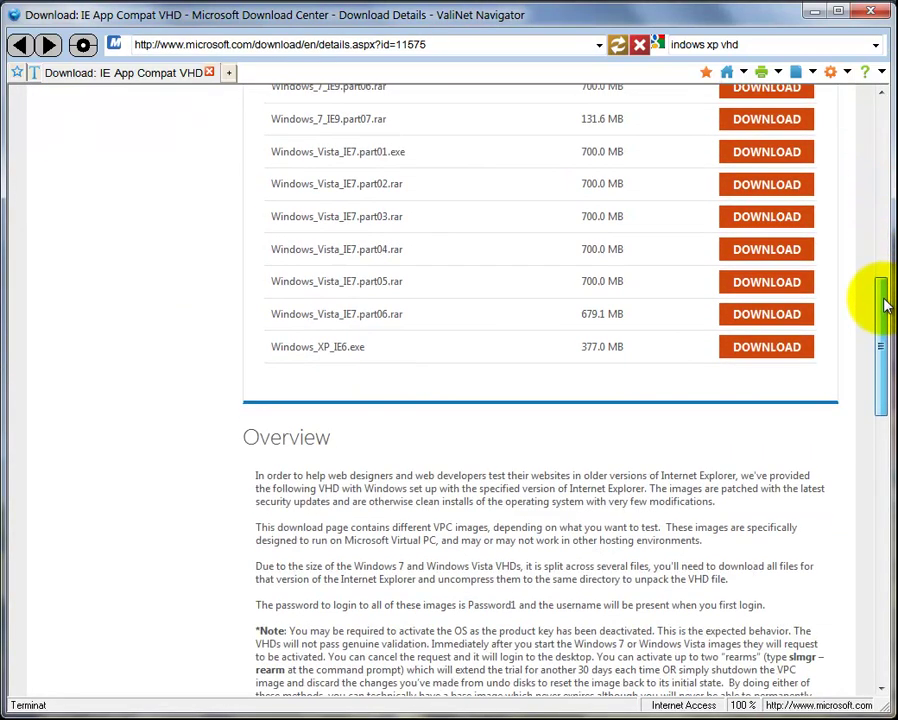
pyautogui.click(731, 356)
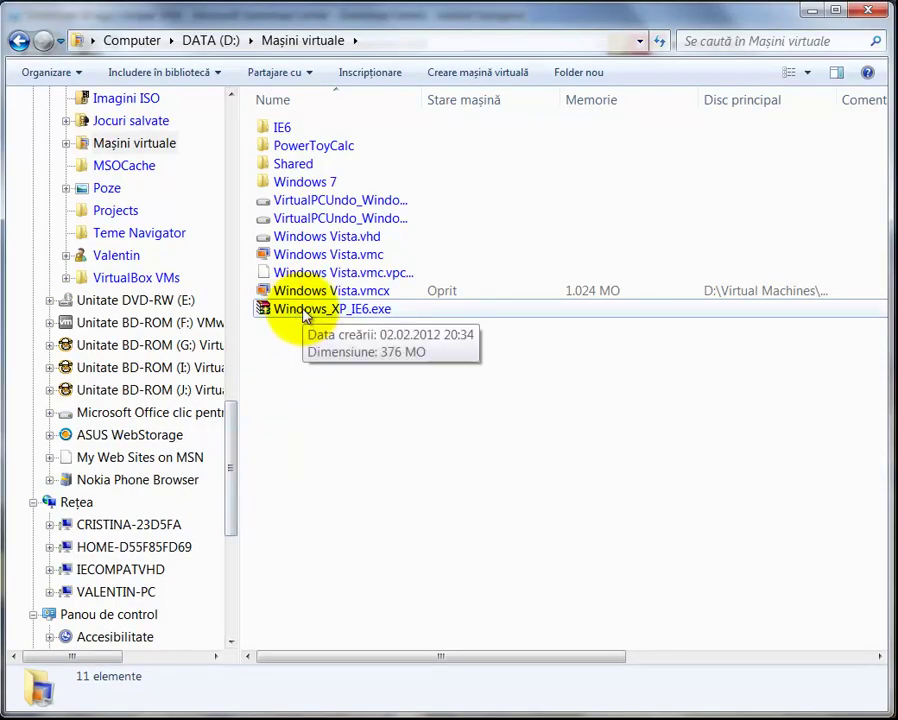
# Run Windows_XP_IE6.exe, allow it past the security warning, and scroll through its licence
pyautogui.click(308, 313)
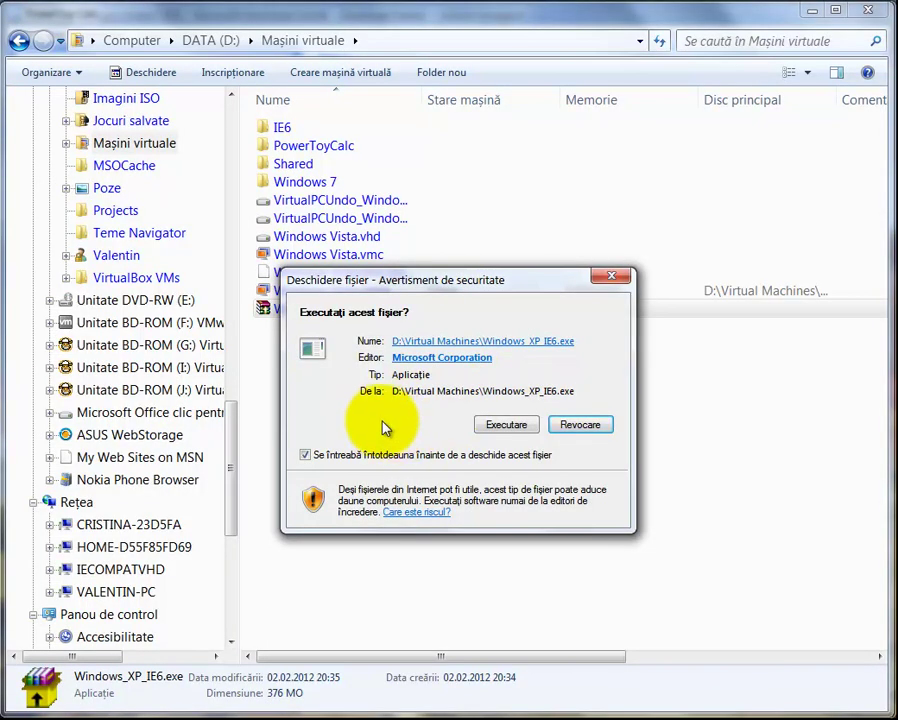
pyautogui.click(497, 426)
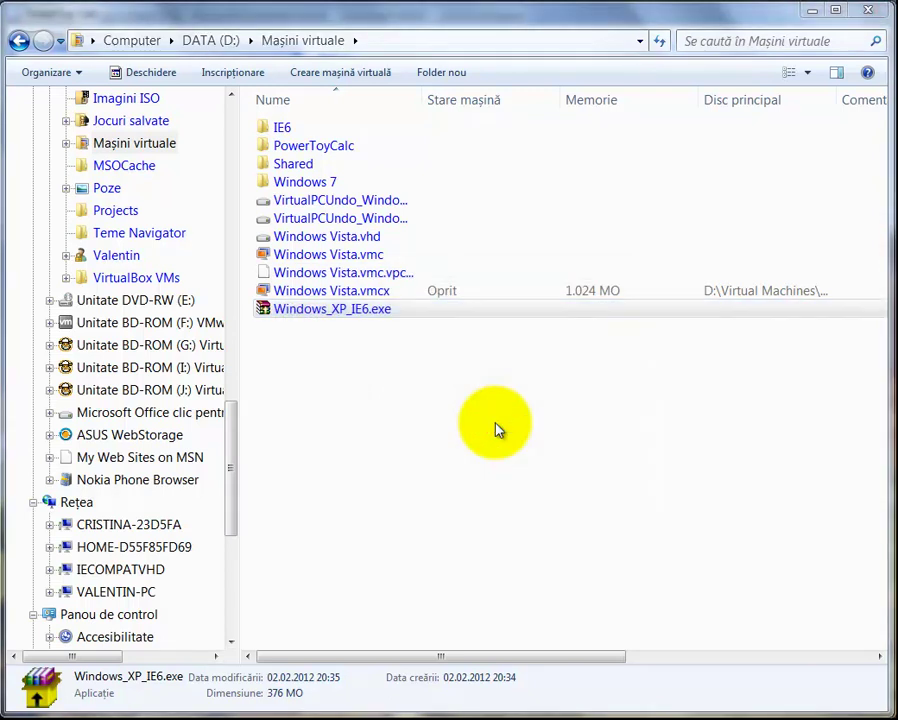
pyautogui.moveTo(662, 290); pyautogui.dragTo(660, 545)
# Accept the licence and extract the archive to the default D:\Virtual Machines folder
pyautogui.click(545, 553)
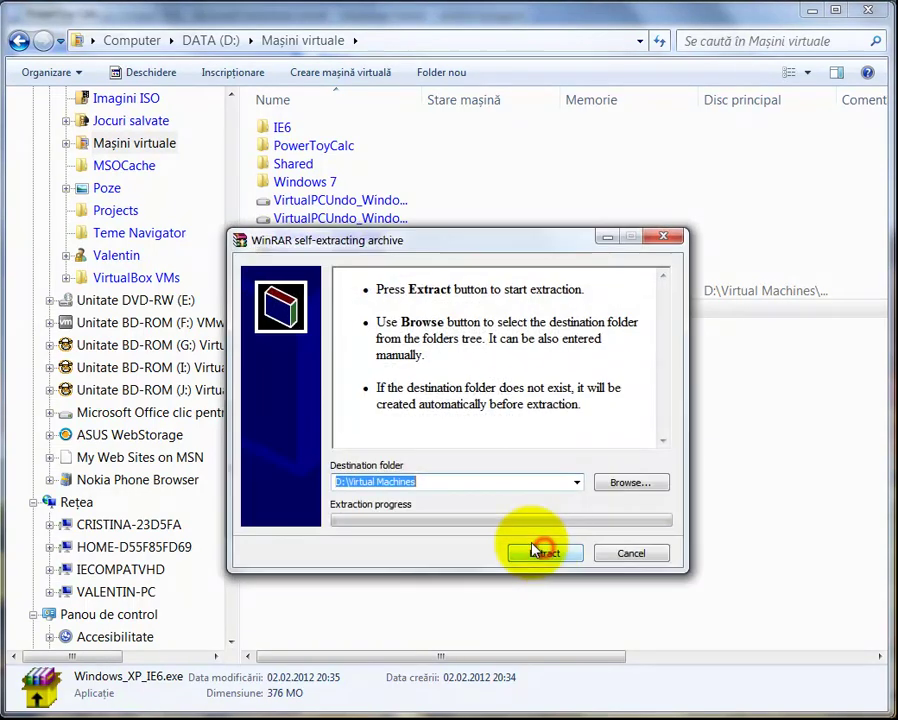
pyautogui.click(630, 482)
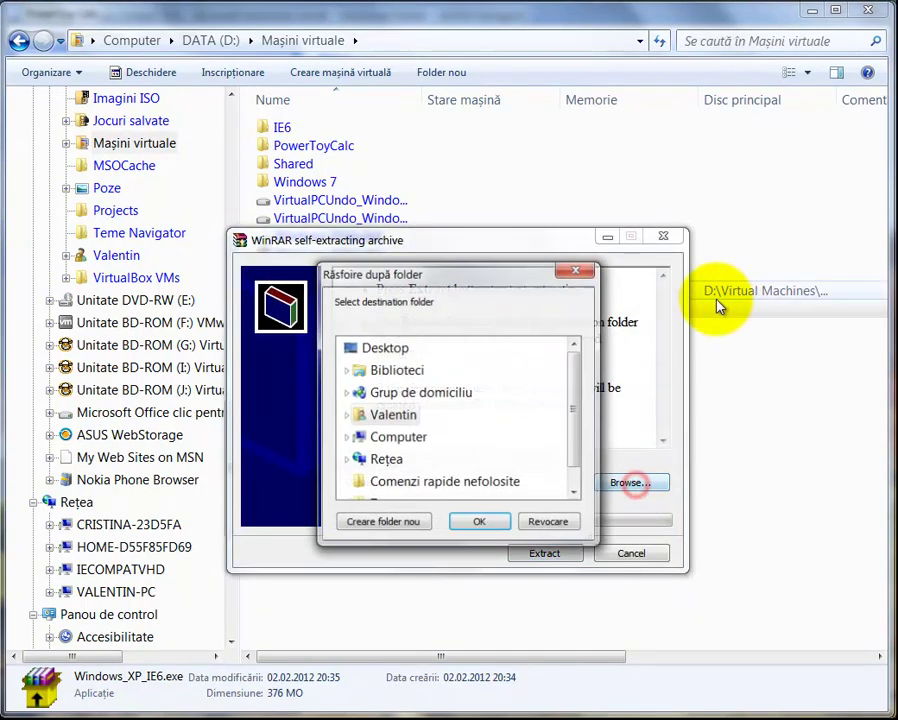
pyautogui.moveTo(576, 366)
pyautogui.mouseDown()
pyautogui.moveTo(577, 395)
pyautogui.moveTo(576, 350)
pyautogui.mouseUp()
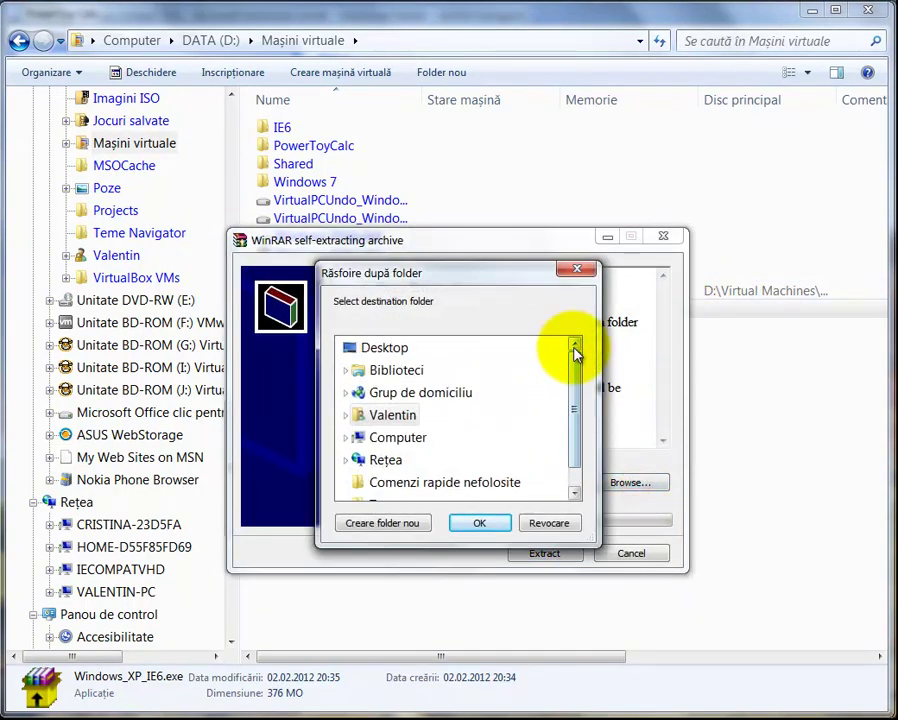
pyautogui.click(546, 523)
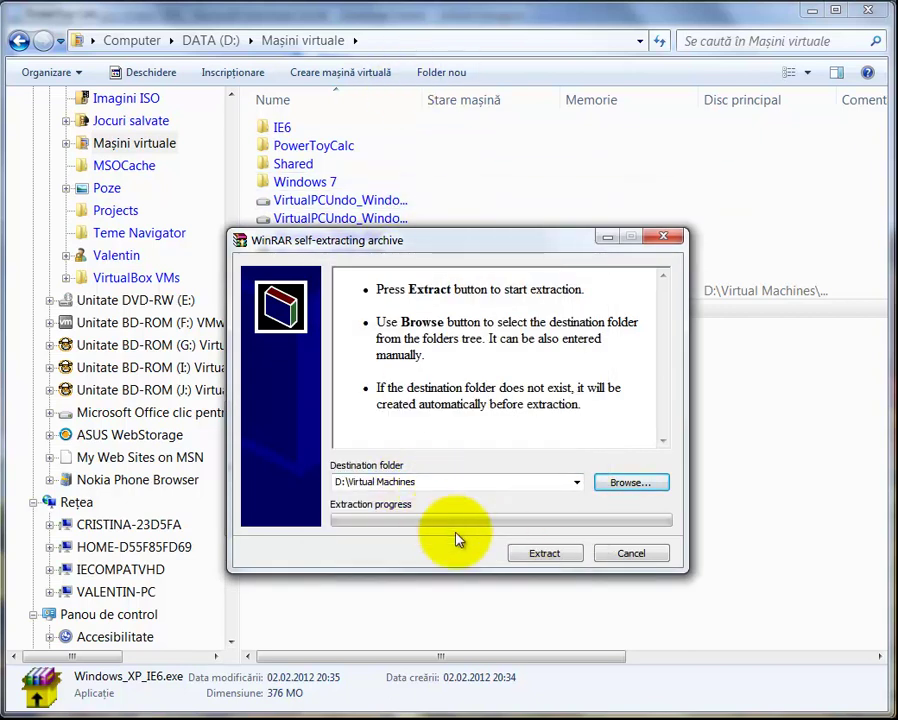
pyautogui.click(537, 555)
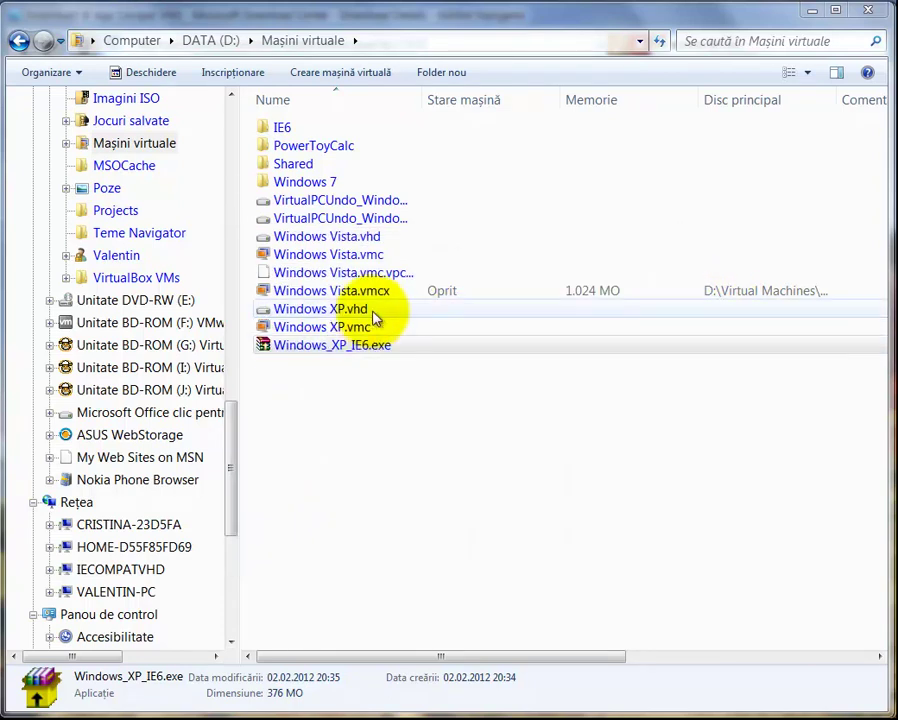
# Launch the Windows XP virtual machine from the extracted Windows XP.vmc file
pyautogui.click(372, 313)
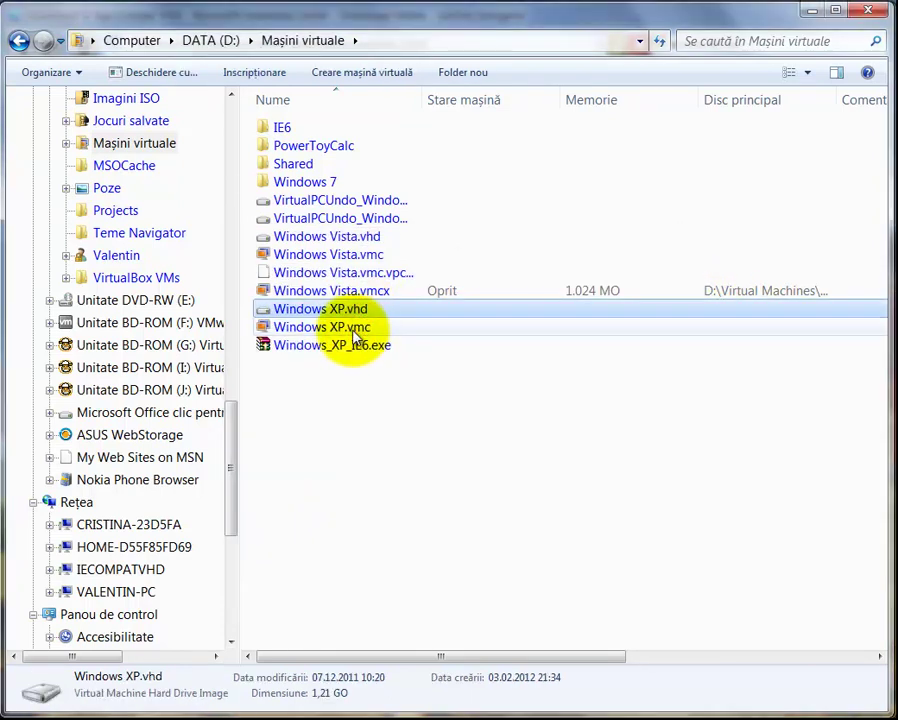
pyautogui.click(343, 333)
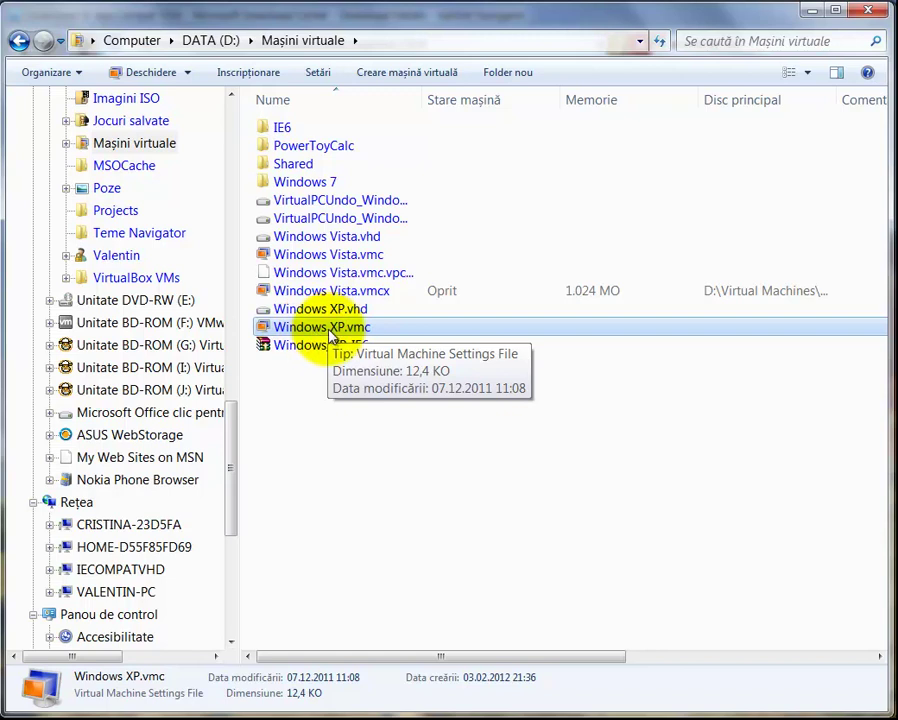
pyautogui.click(329, 336)
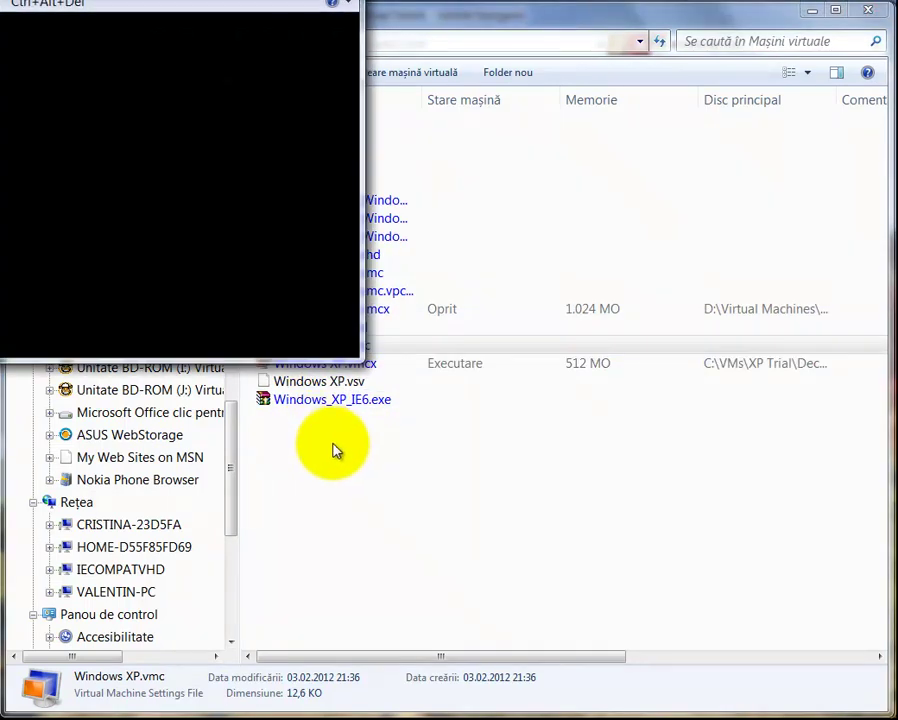
# Drag the Virtual PC window into view while Windows XP boots to its logon screen
pyautogui.moveTo(252, 28); pyautogui.dragTo(250, 17)
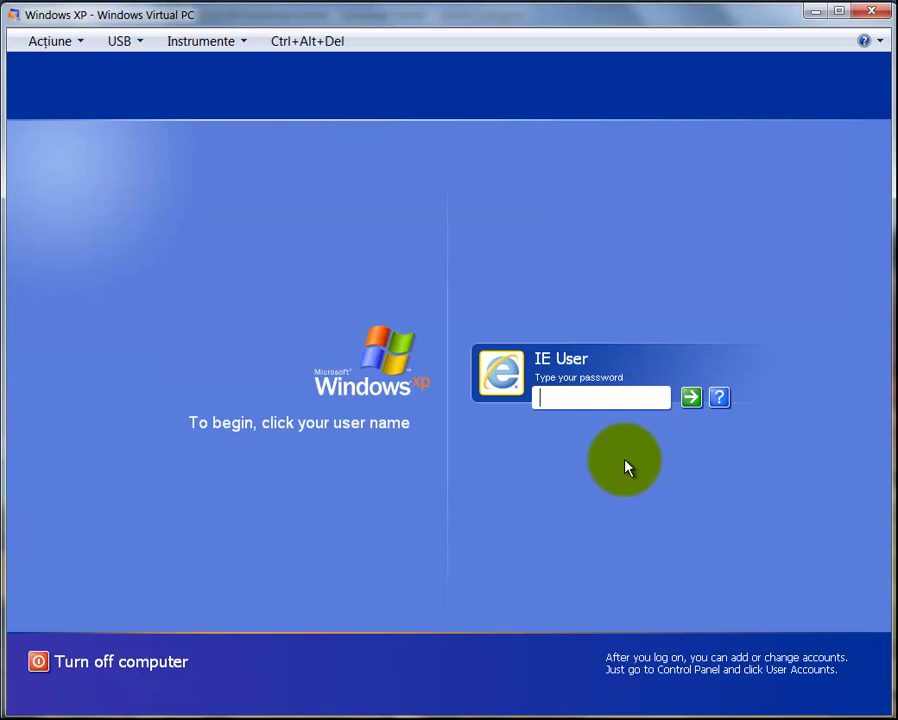
# Log into the XP guest with the account password, close the licence notes, and launch Internet Explorer
pyautogui.write('Passw0rd!')
pyautogui.press('Return')
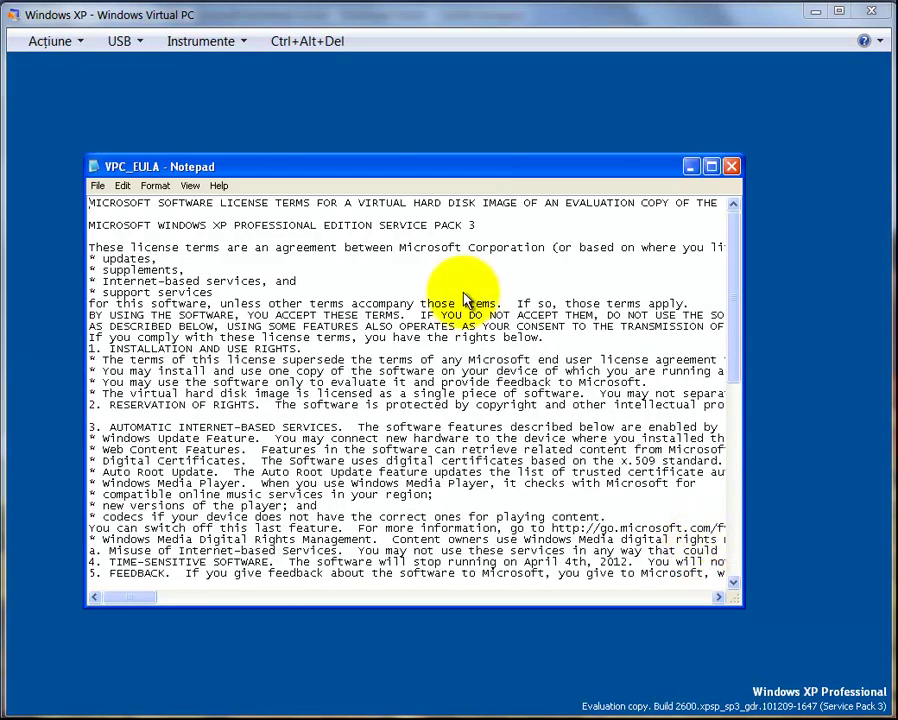
pyautogui.click(731, 167)
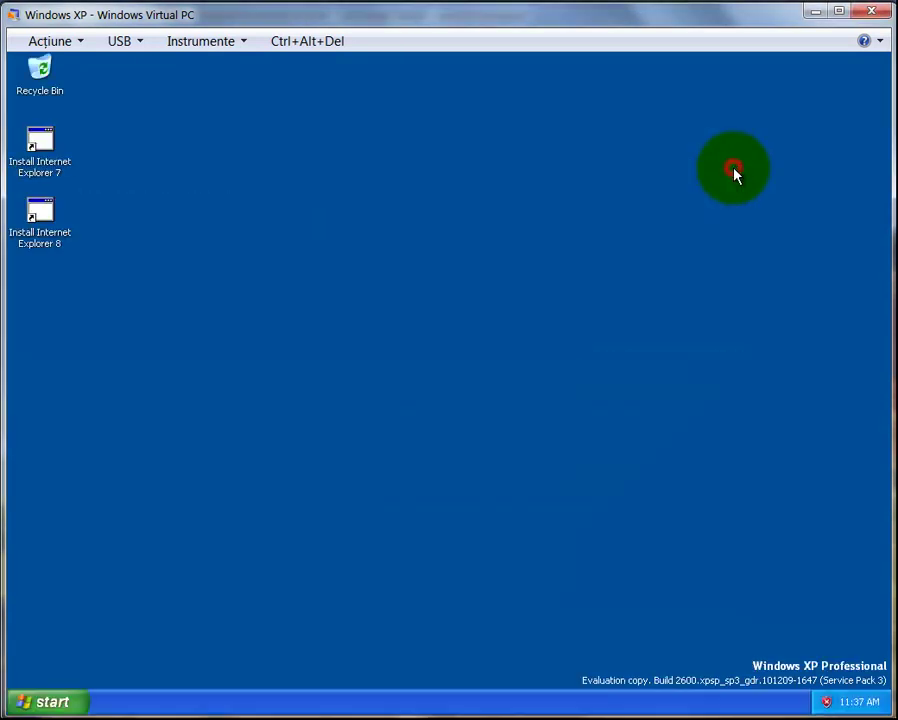
pyautogui.click(57, 703)
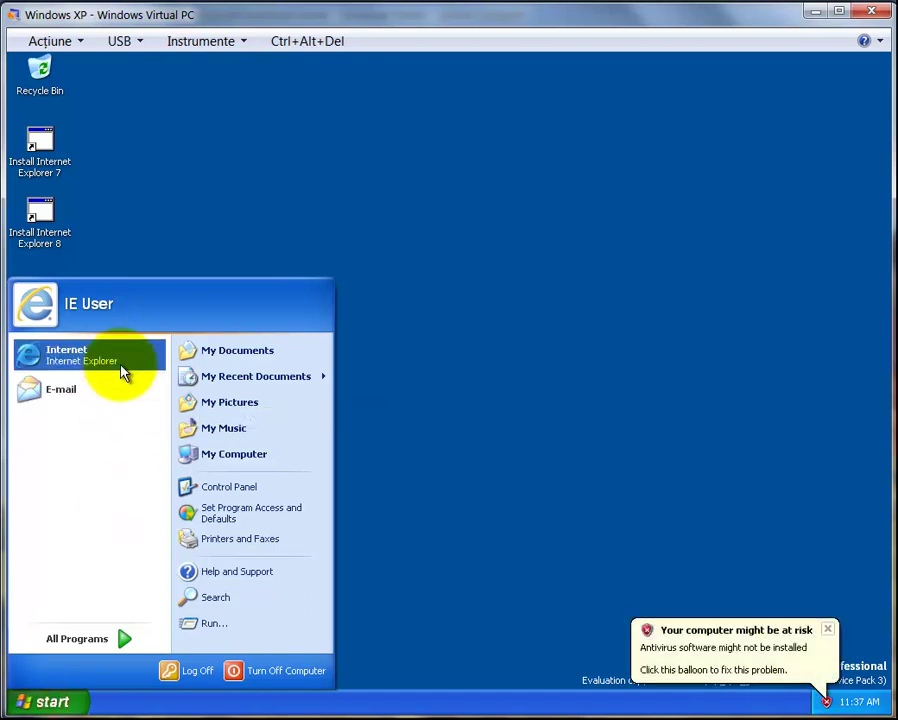
pyautogui.click(120, 366)
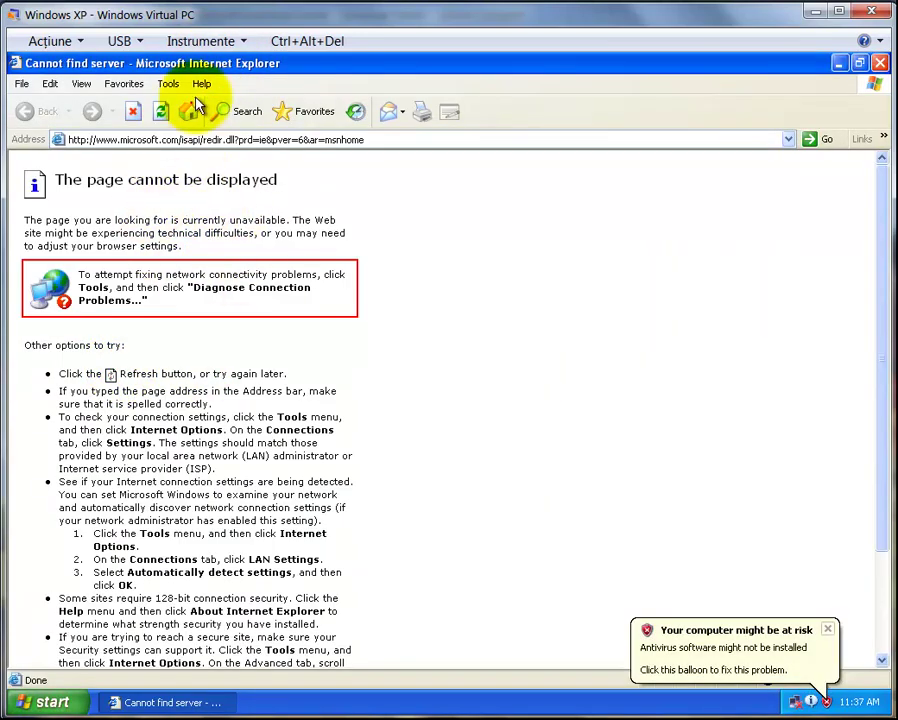
# In the XP VM's settings, attach network Adaptor 1 to the Realtek PCIe GBE Family Controller
pyautogui.click(210, 45)
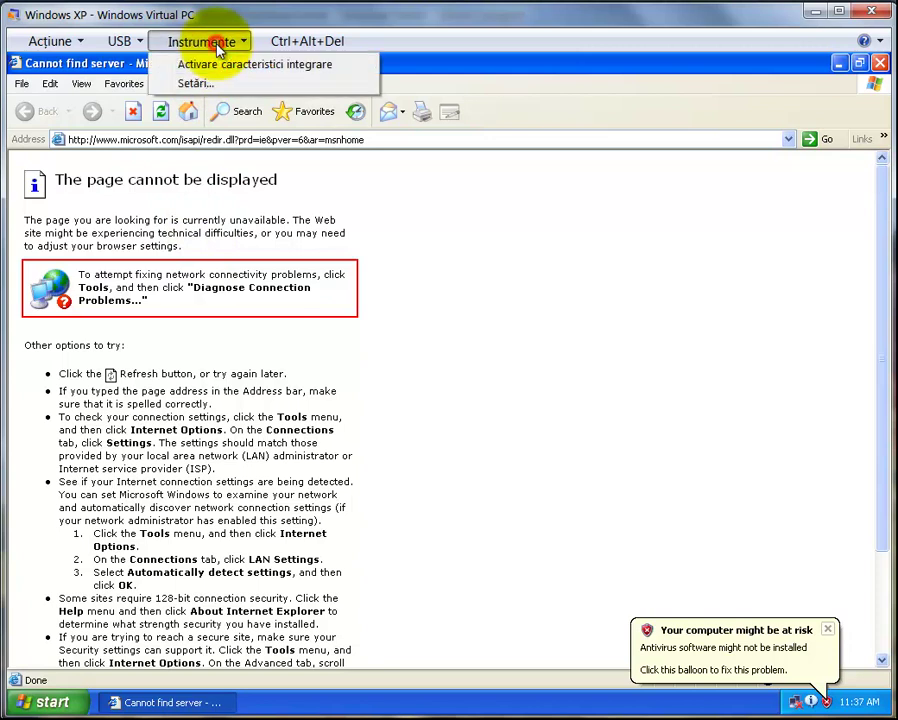
pyautogui.click(208, 84)
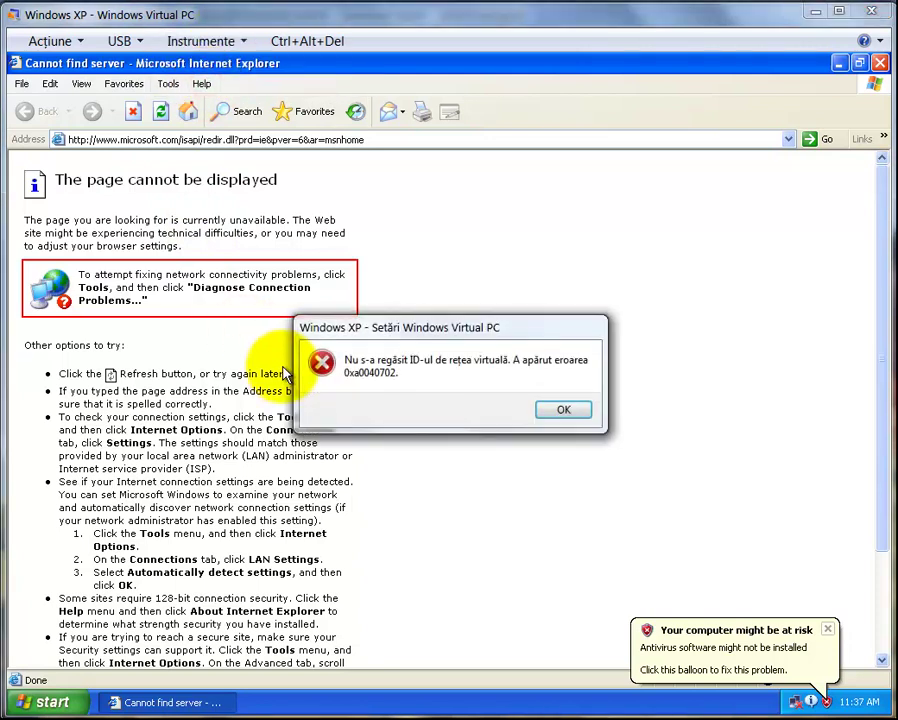
pyautogui.click(560, 410)
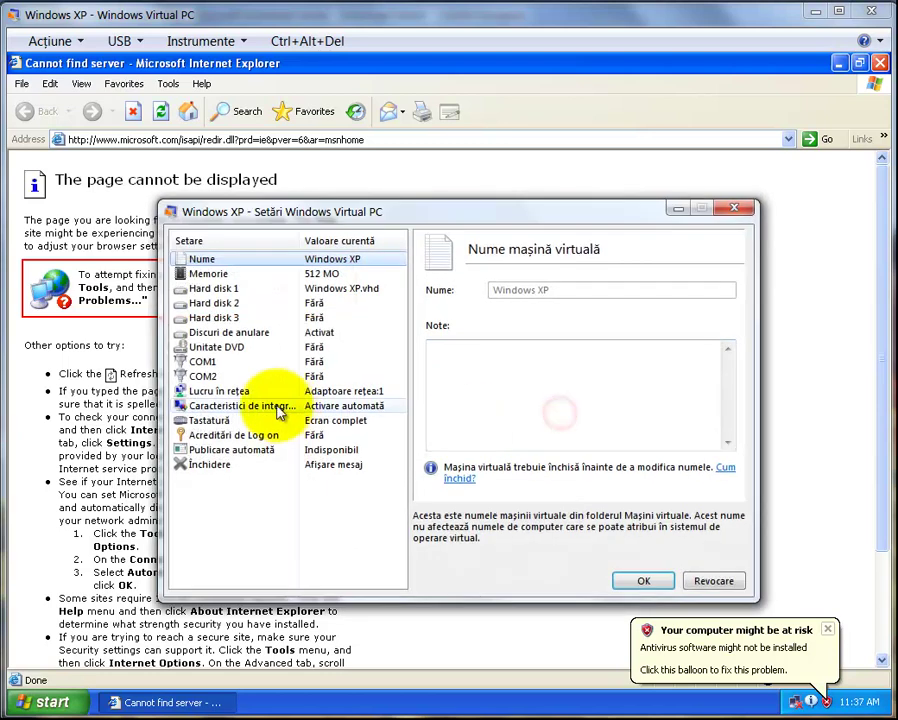
pyautogui.click(211, 392)
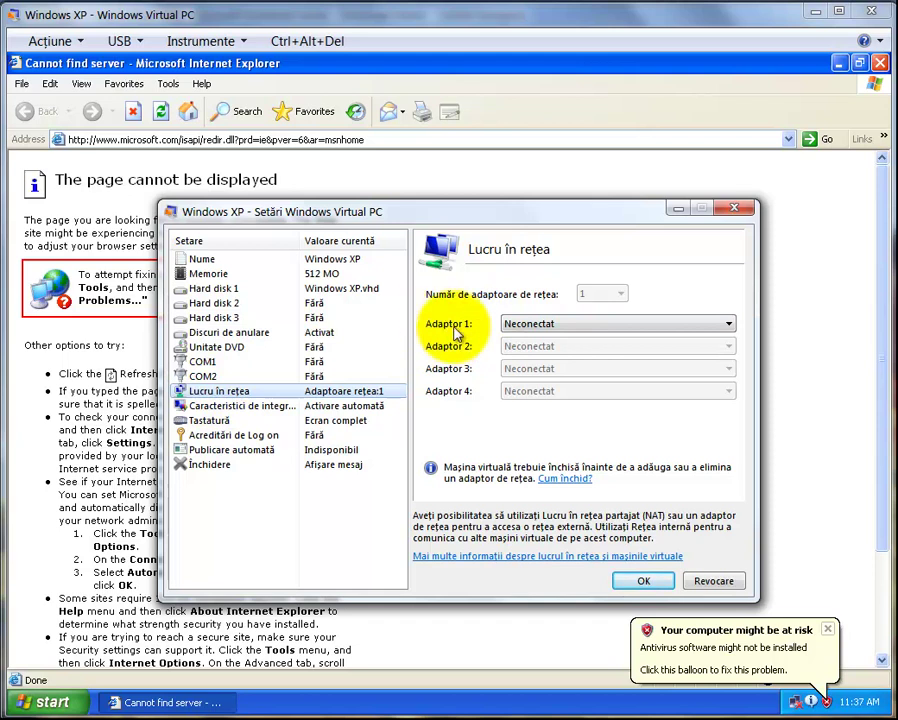
pyautogui.click(529, 328)
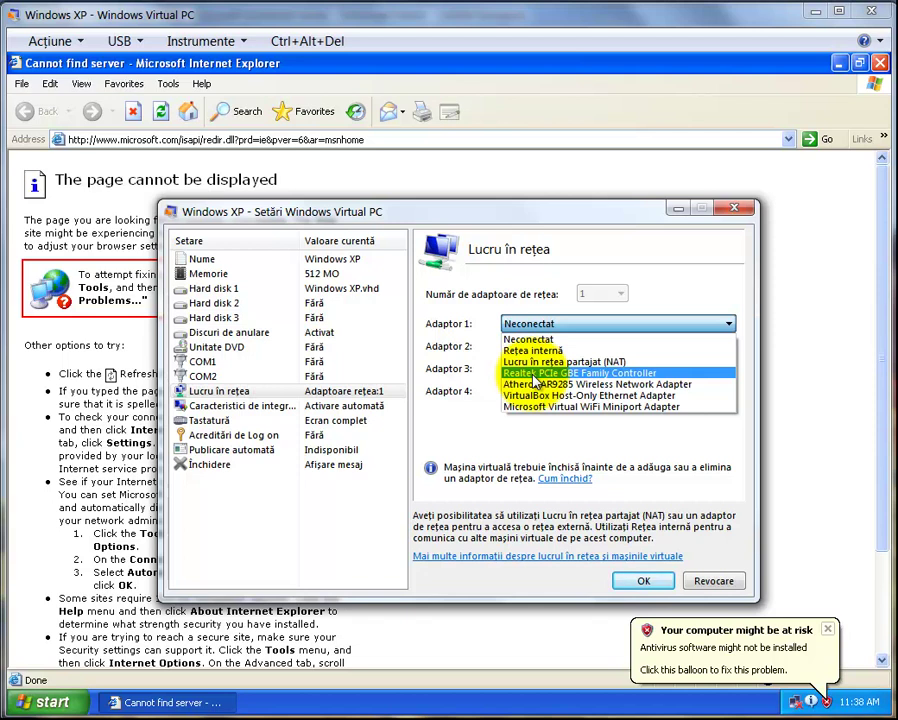
pyautogui.click(535, 377)
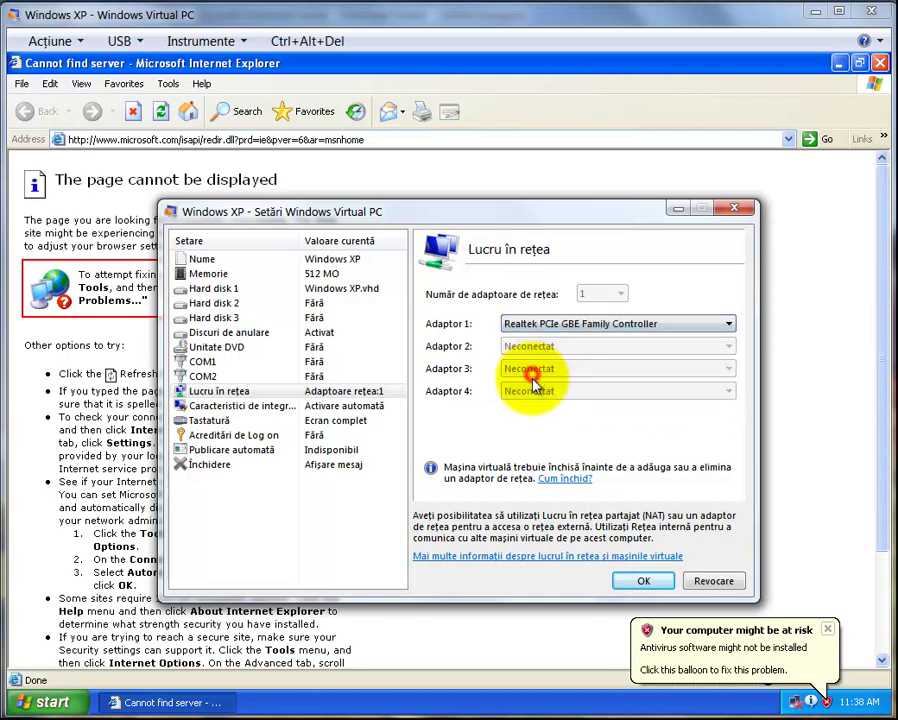
pyautogui.click(645, 581)
# Enter google.com in the guest Internet Explorer address bar and dismiss the error
pyautogui.click(236, 141)
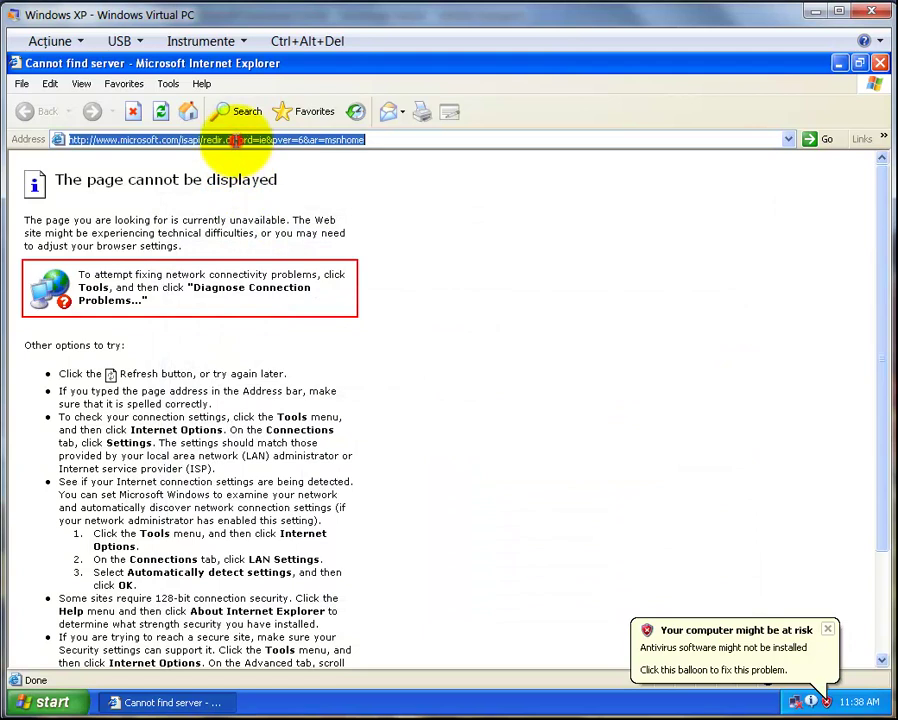
pyautogui.write('google')
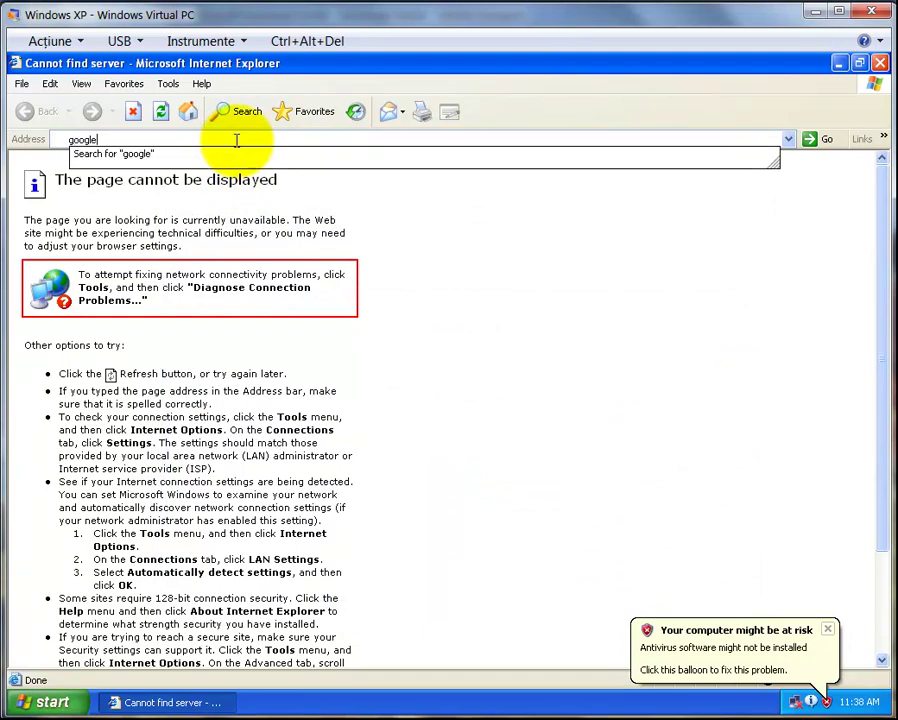
pyautogui.write('.com')
pyautogui.press('Return')
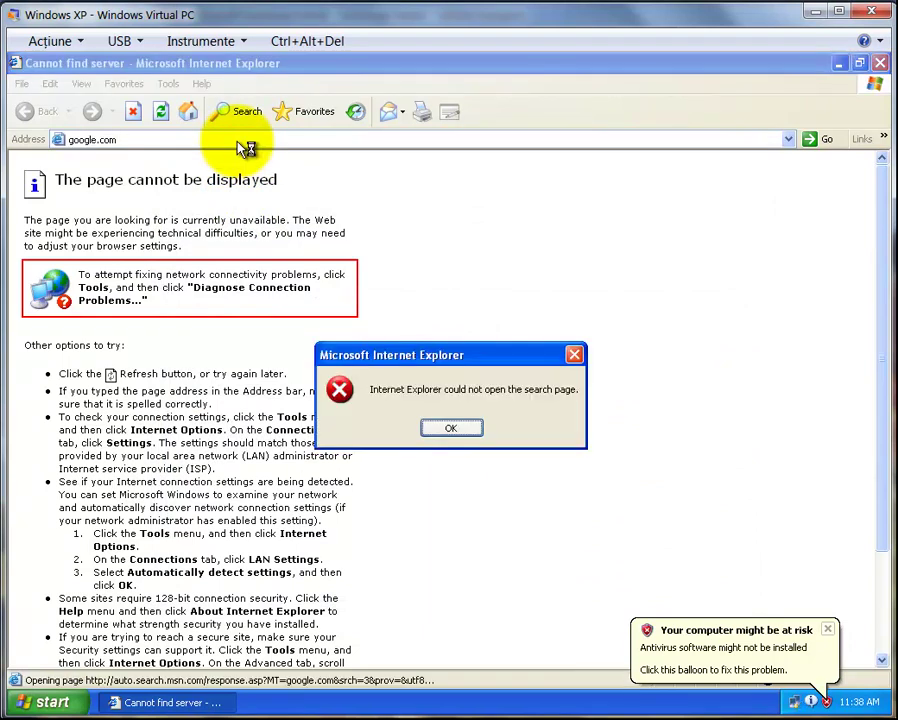
pyautogui.click(451, 427)
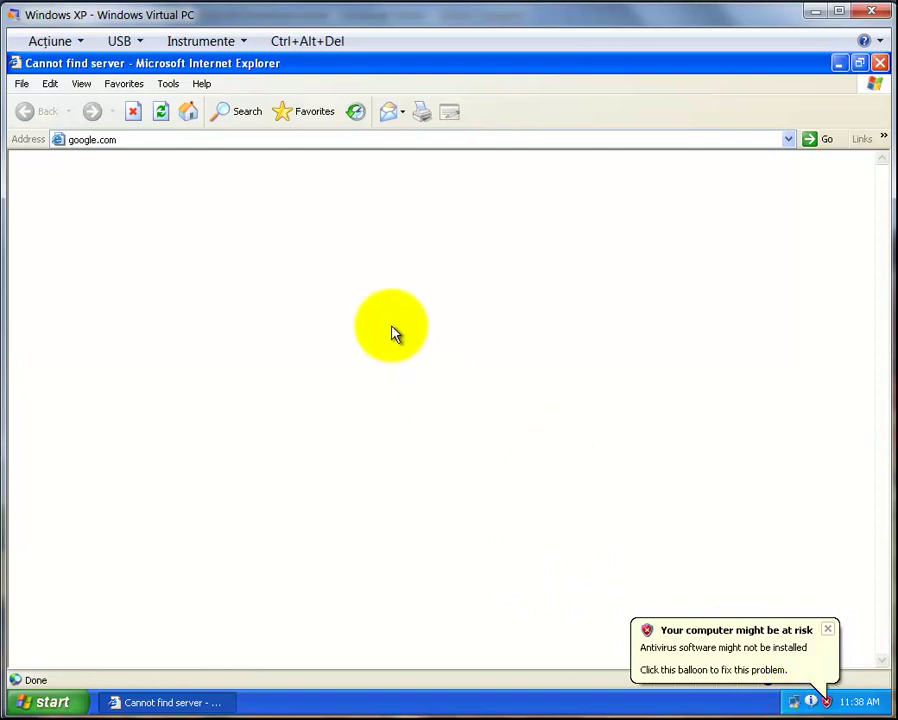
# Reload google.com and search Google for 'vmware thin app'
pyautogui.click(130, 140)
pyautogui.press('Return')
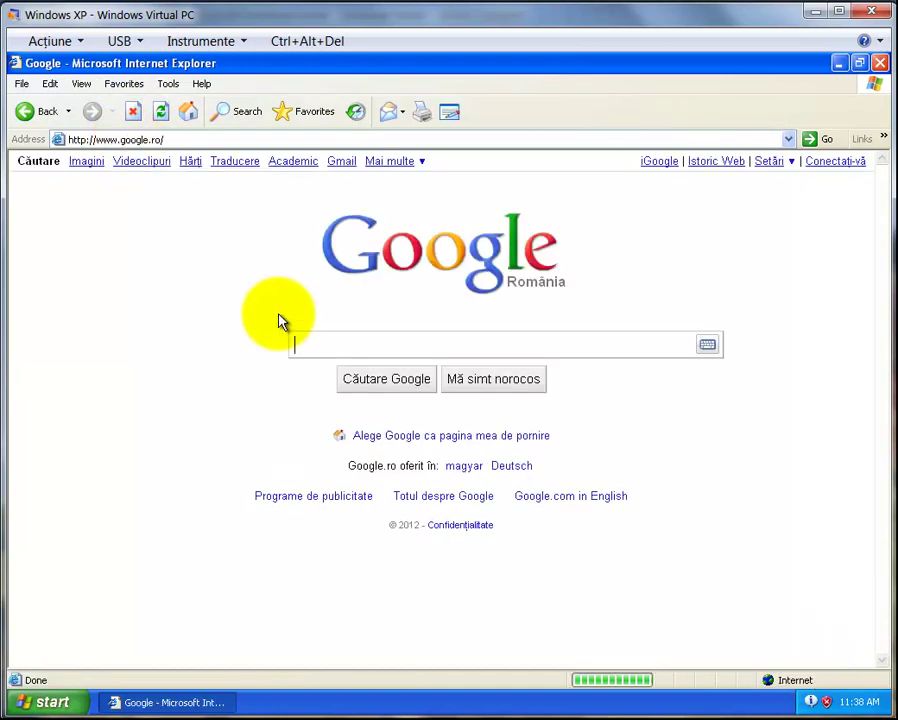
pyautogui.write('vmware thin app')
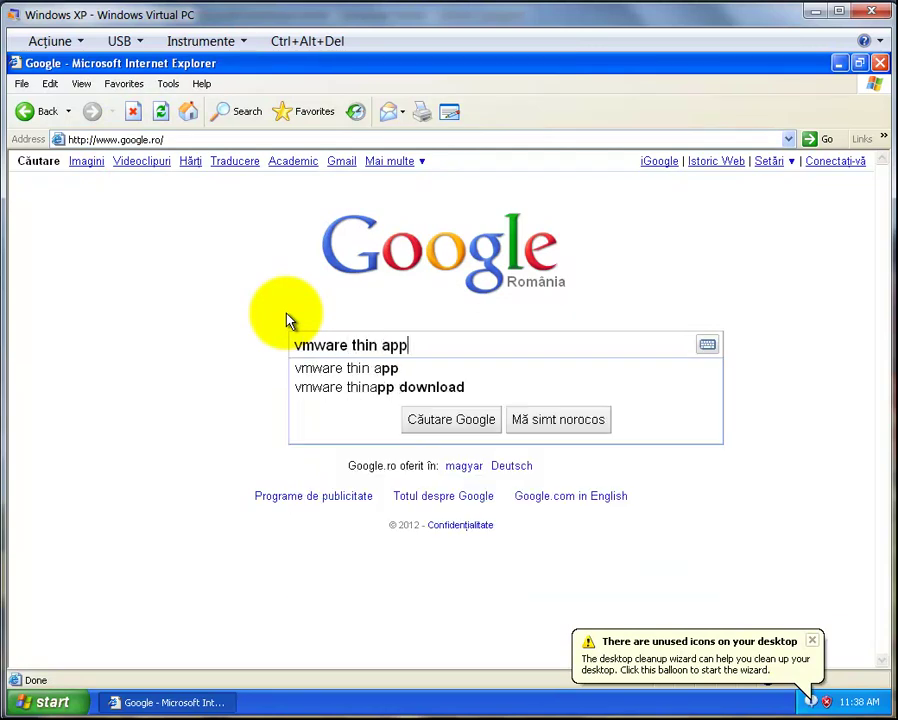
pyautogui.press('Return')
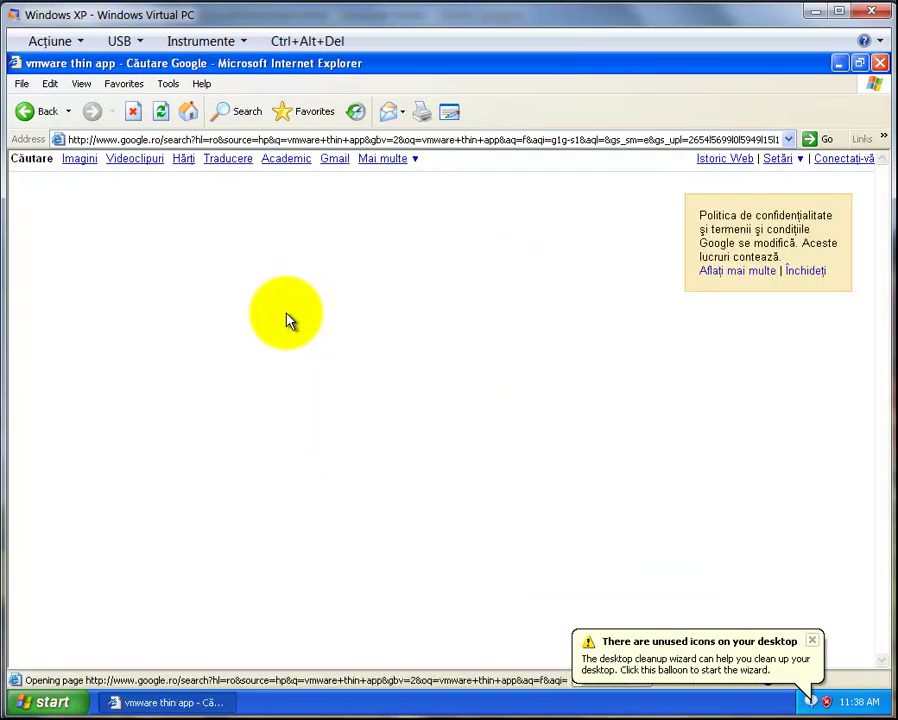
# Open the VMware ThinApp result and start the free trial download, accepting the security alert
pyautogui.click(285, 271)
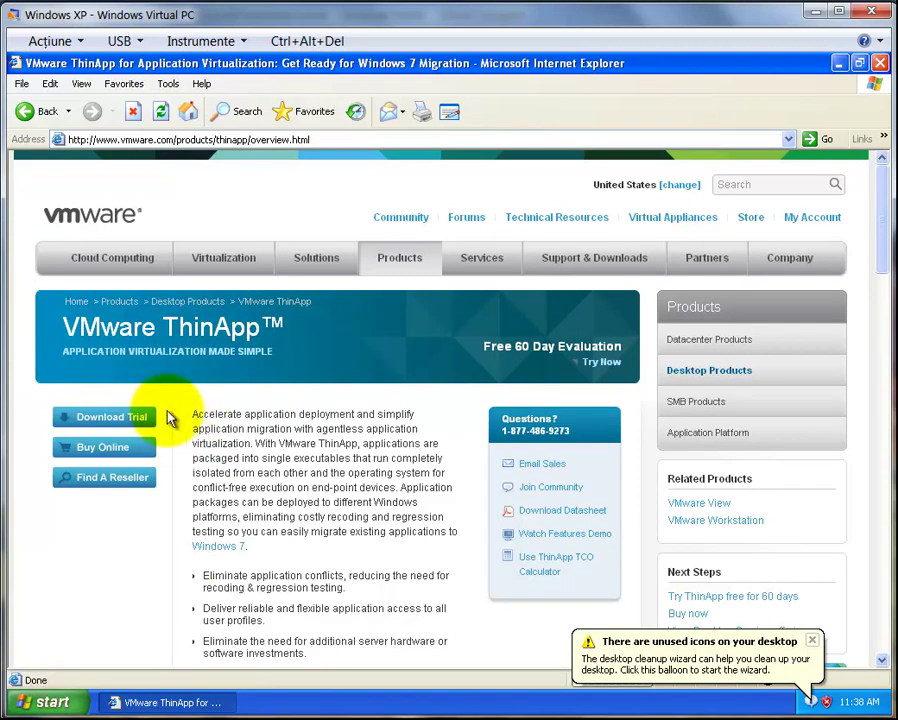
pyautogui.click(125, 427)
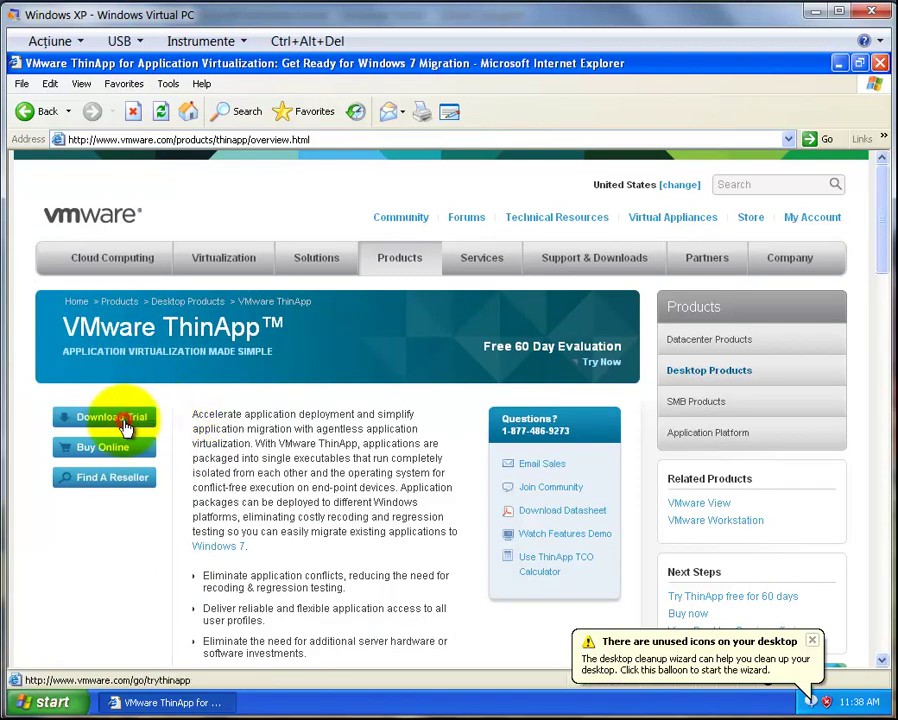
pyautogui.click(476, 426)
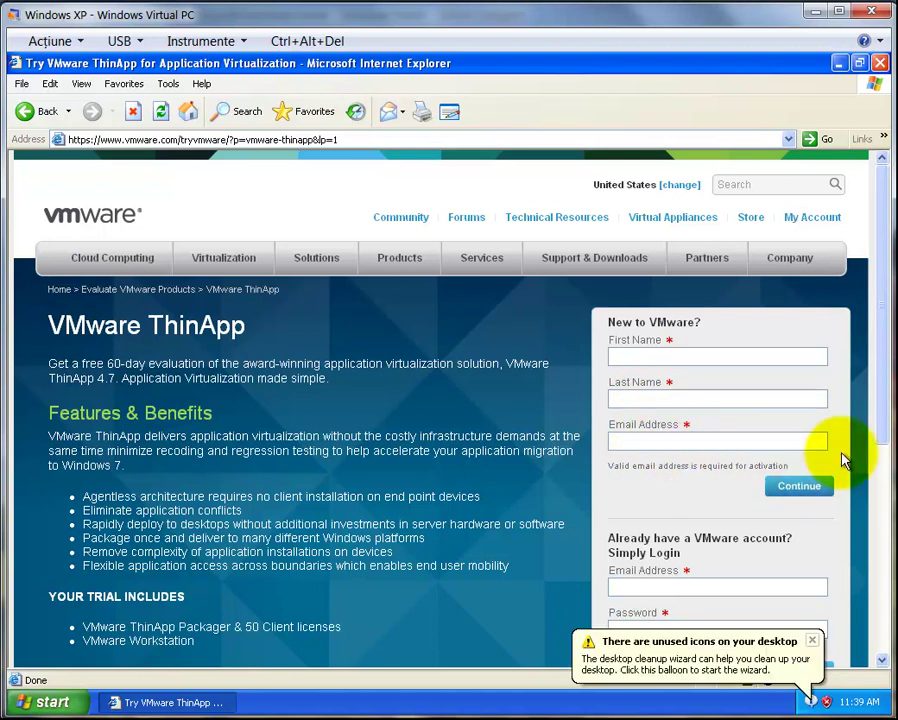
pyautogui.click(811, 641)
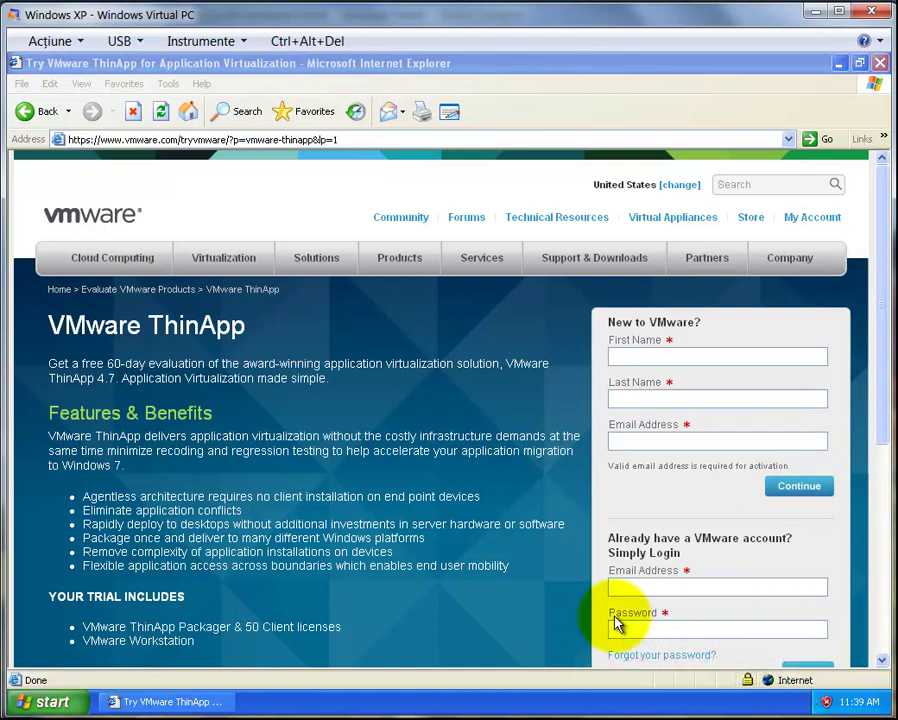
# Log in with the existing VMware account e-mail and password, declining to save the password
pyautogui.click(646, 586)
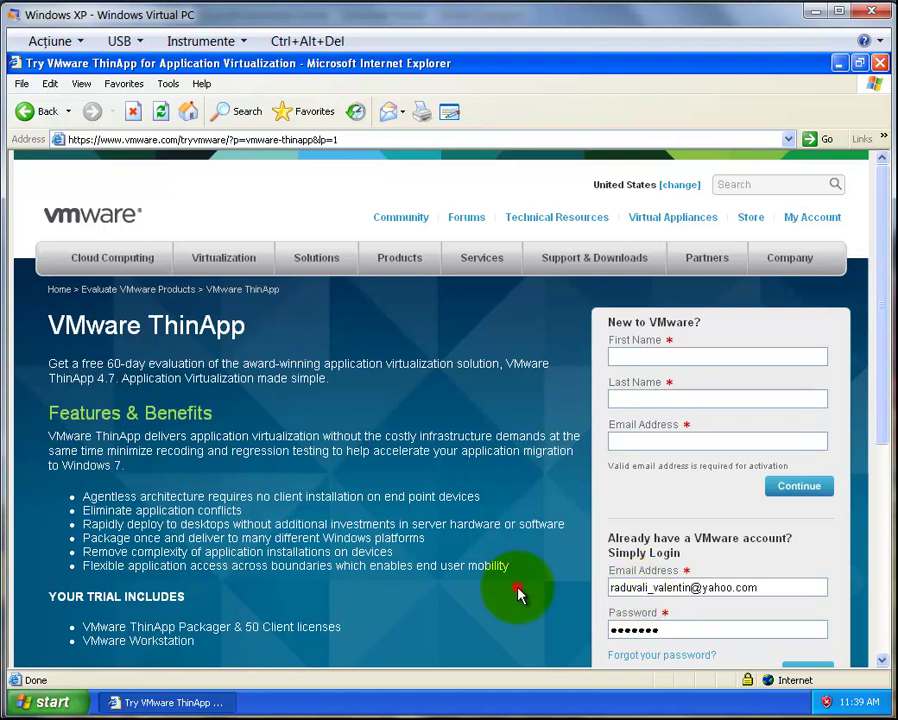
pyautogui.scroll(-2, 517, 593)
pyautogui.click(800, 598)
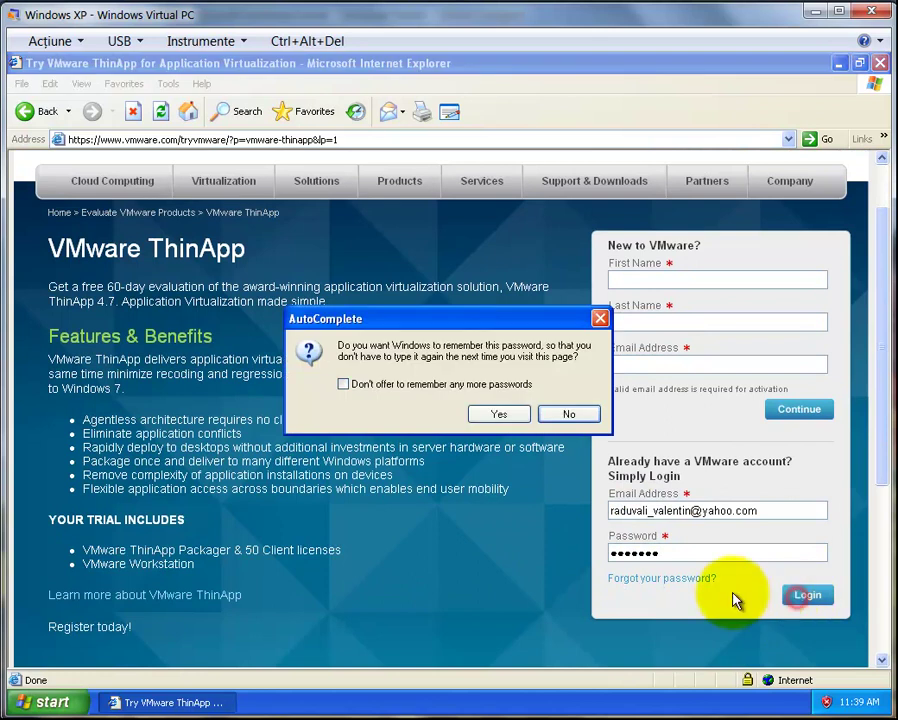
pyautogui.click(567, 413)
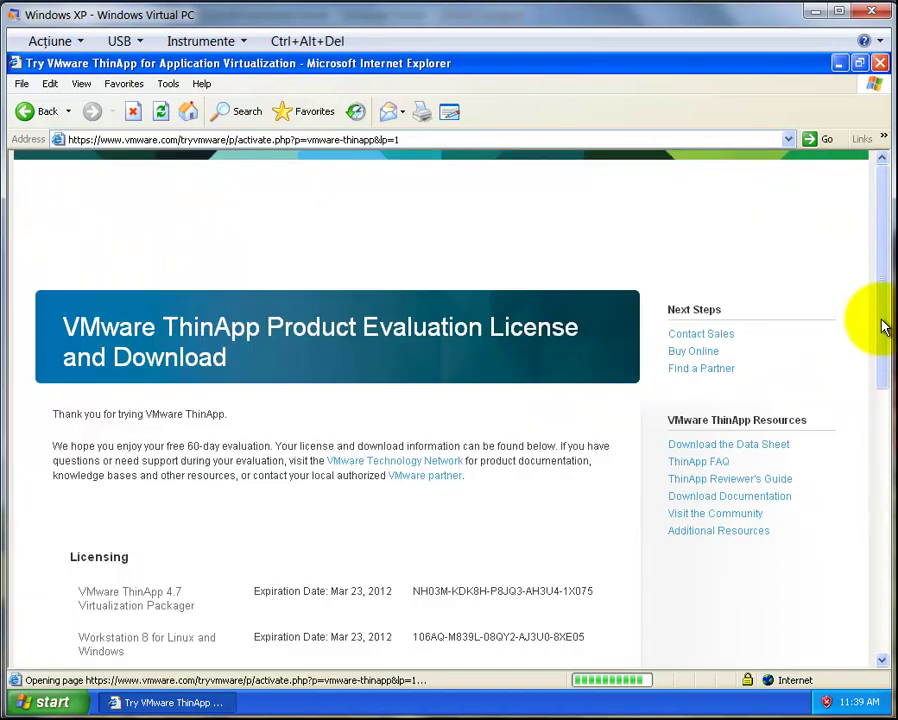
# Copy the ThinApp 4.7 Virtualization Packager license key and run the manually downloaded 4.7.0 installer
pyautogui.moveTo(882, 305); pyautogui.dragTo(874, 427)
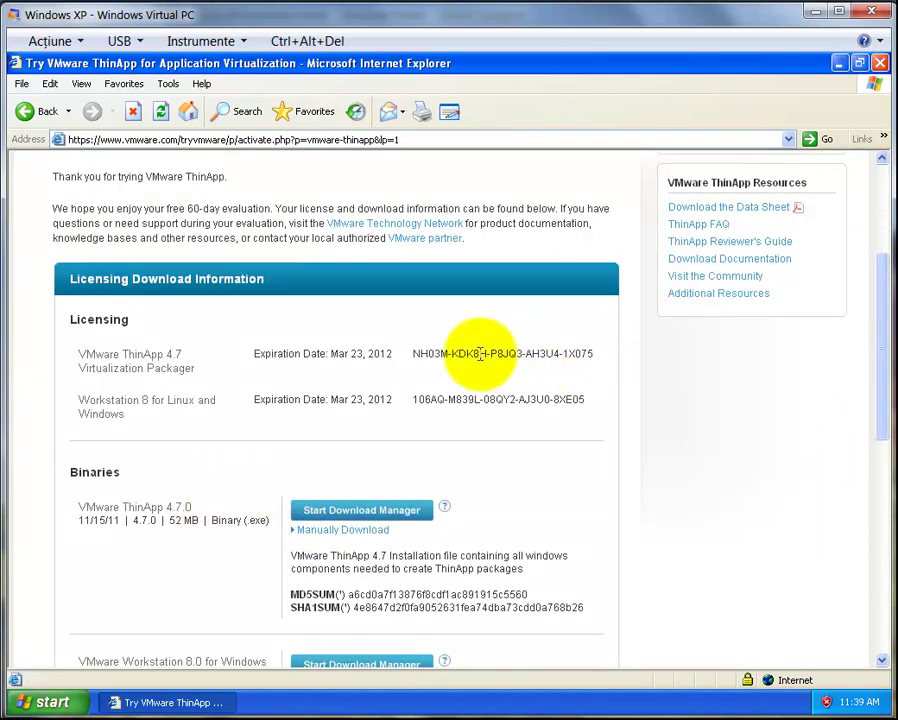
pyautogui.moveTo(412, 356); pyautogui.dragTo(576, 362)
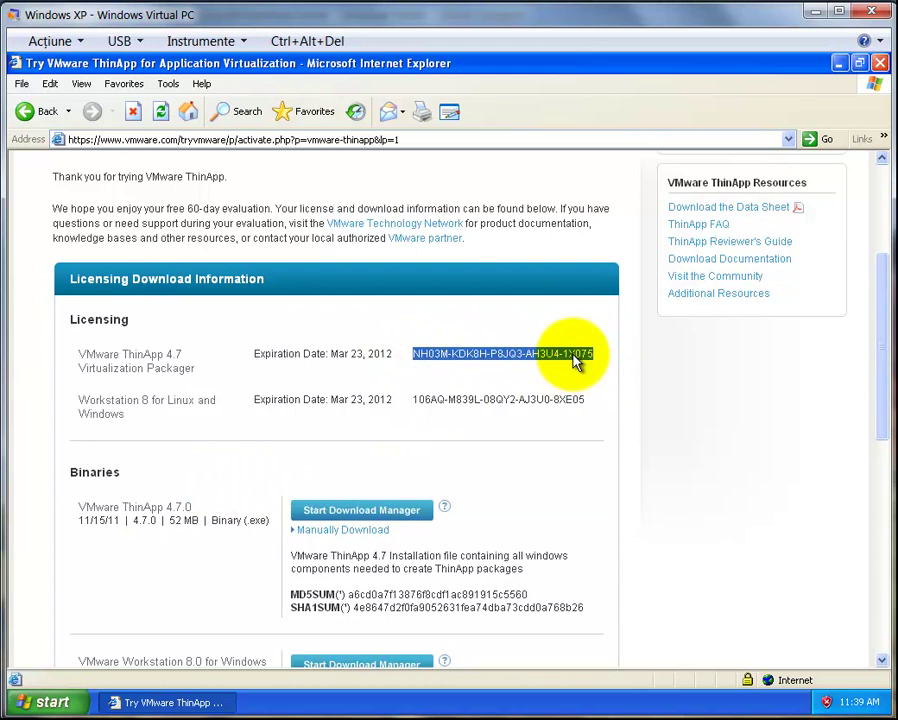
pyautogui.rightClick(576, 362)
pyautogui.click(588, 377)
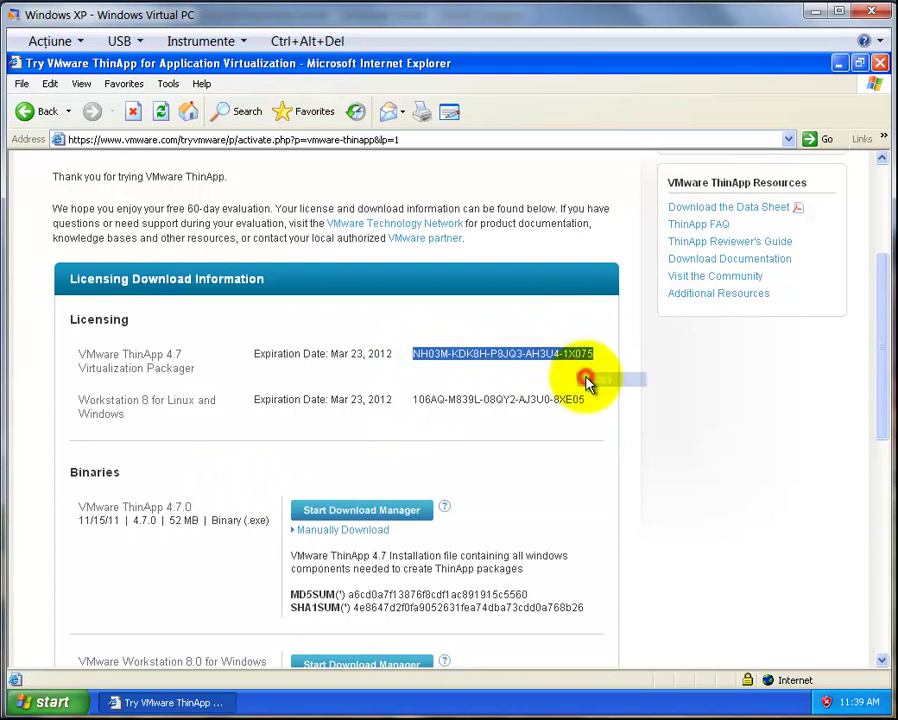
pyautogui.click(323, 532)
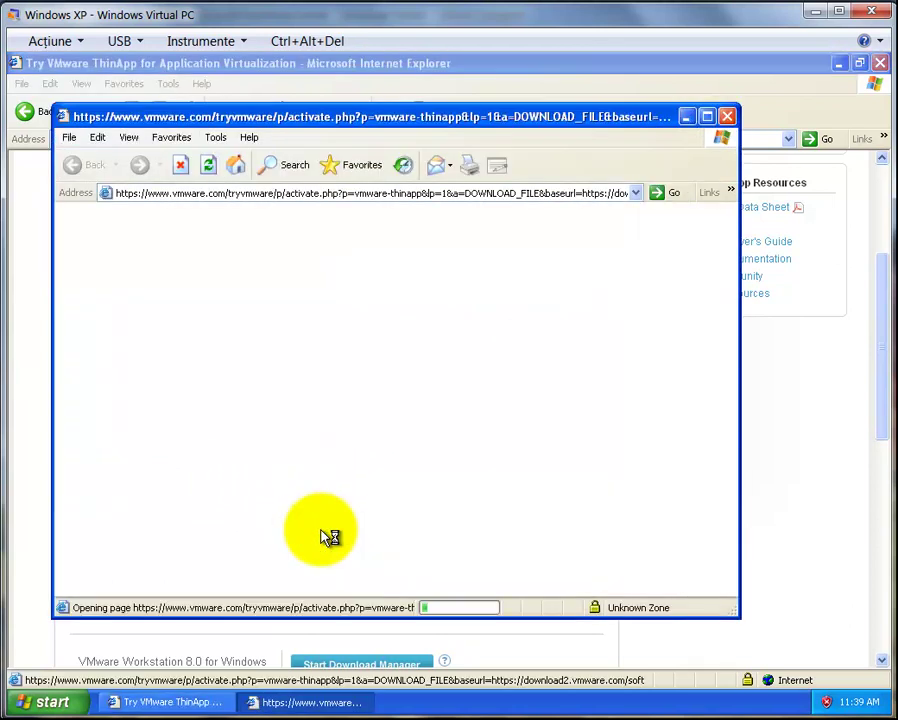
pyautogui.click(424, 392)
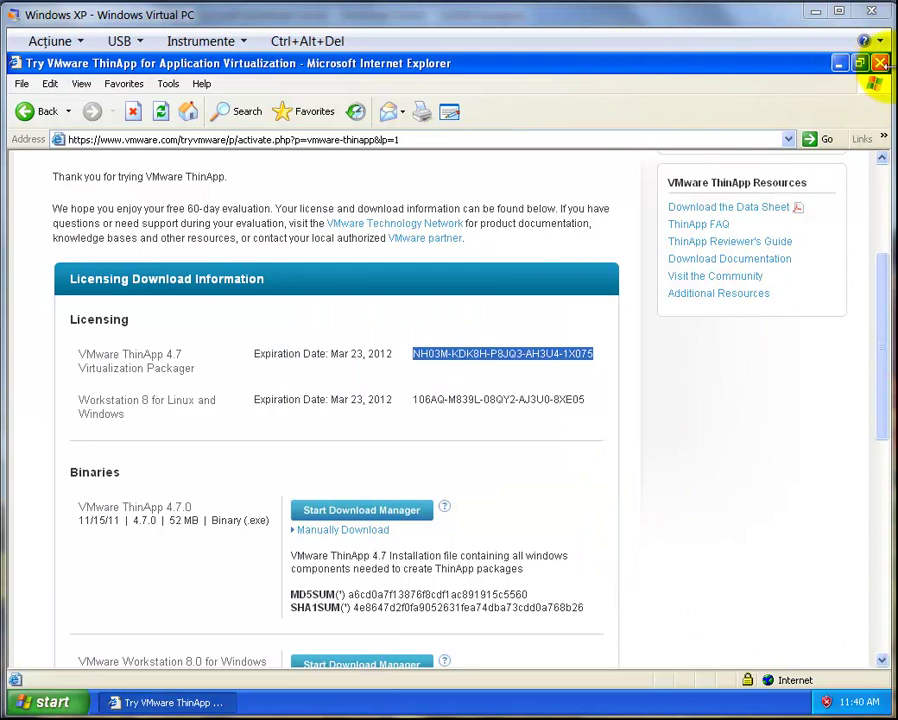
# Run the ThinApp Enterprise installer and accept the license agreement
pyautogui.click(879, 63)
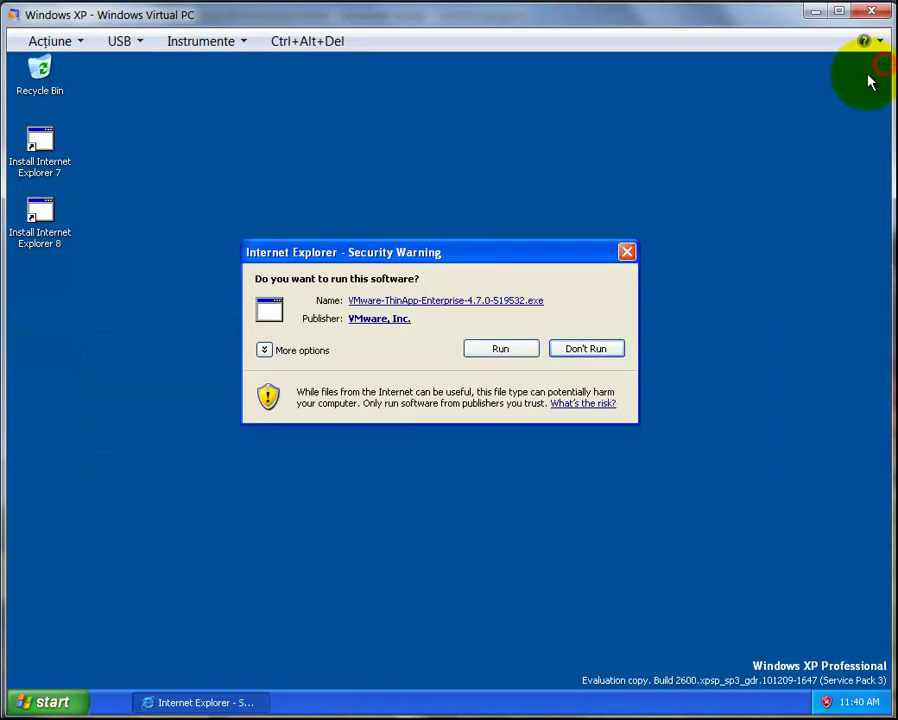
pyautogui.click(498, 352)
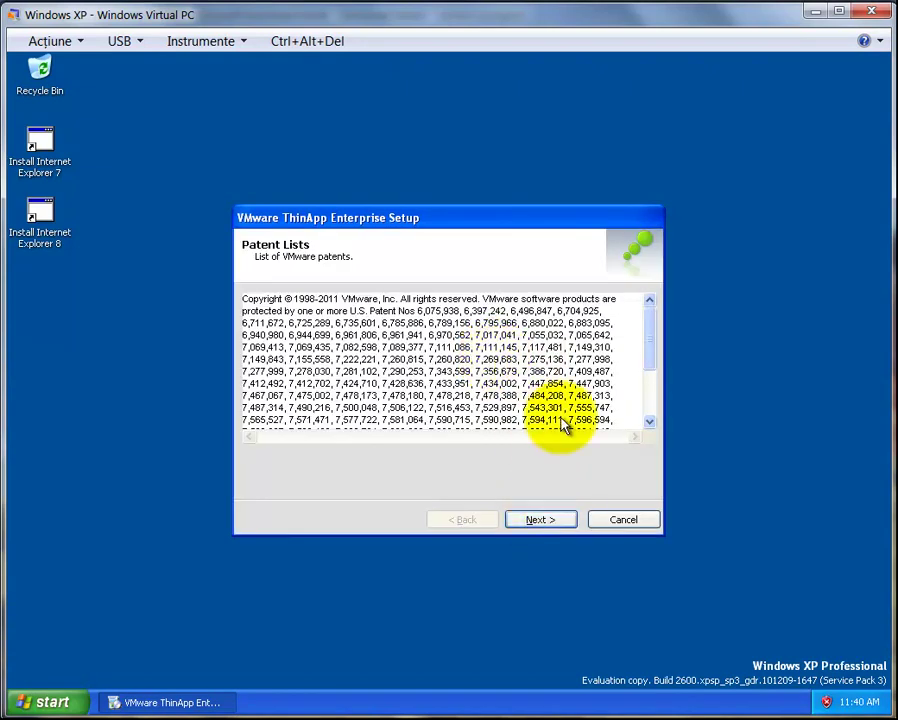
pyautogui.moveTo(649, 330); pyautogui.dragTo(652, 412)
pyautogui.click(536, 520)
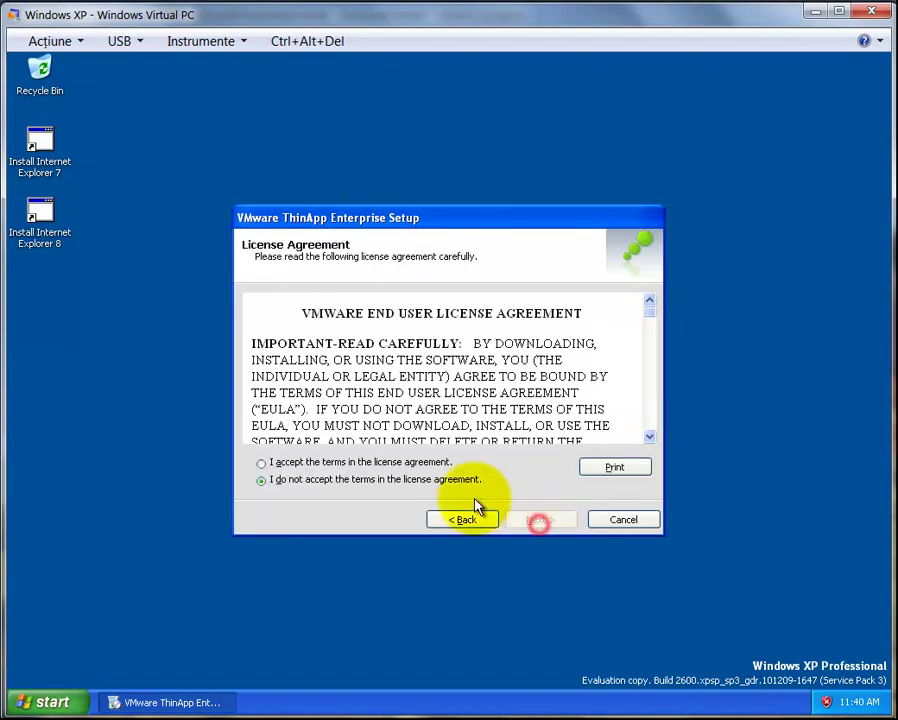
pyautogui.click(383, 463)
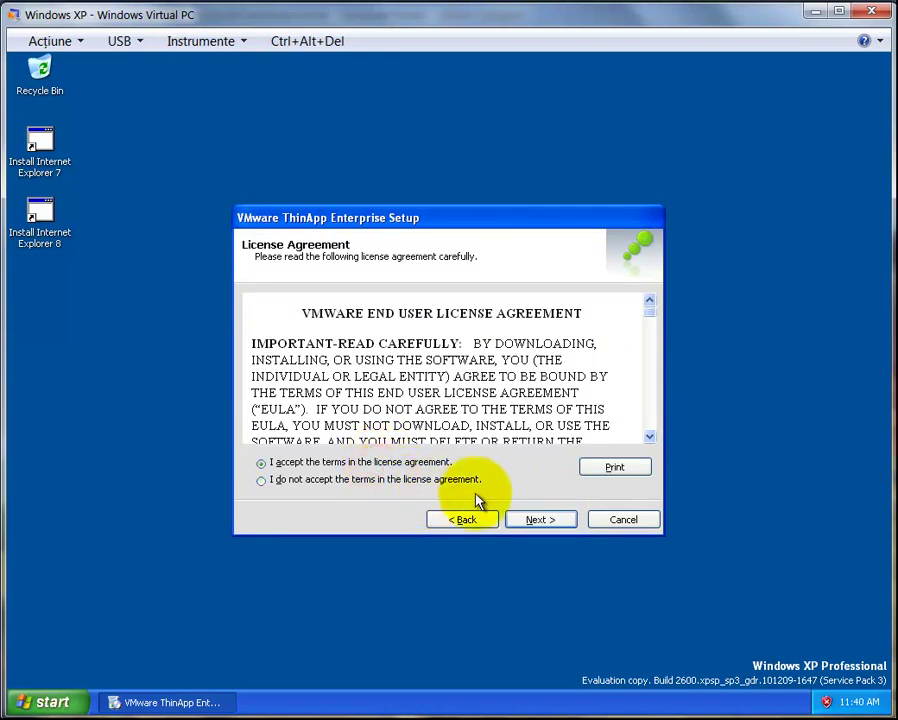
pyautogui.click(530, 521)
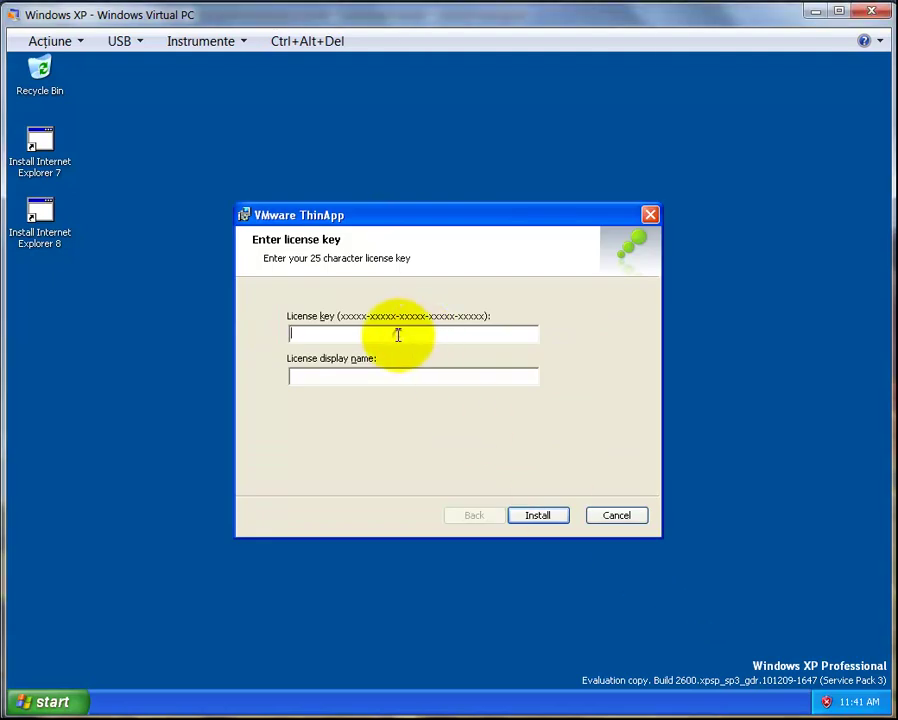
# Paste the license key with display name HOME, install ThinApp, and finish the wizard
pyautogui.hotkey('ctrl', 'v')
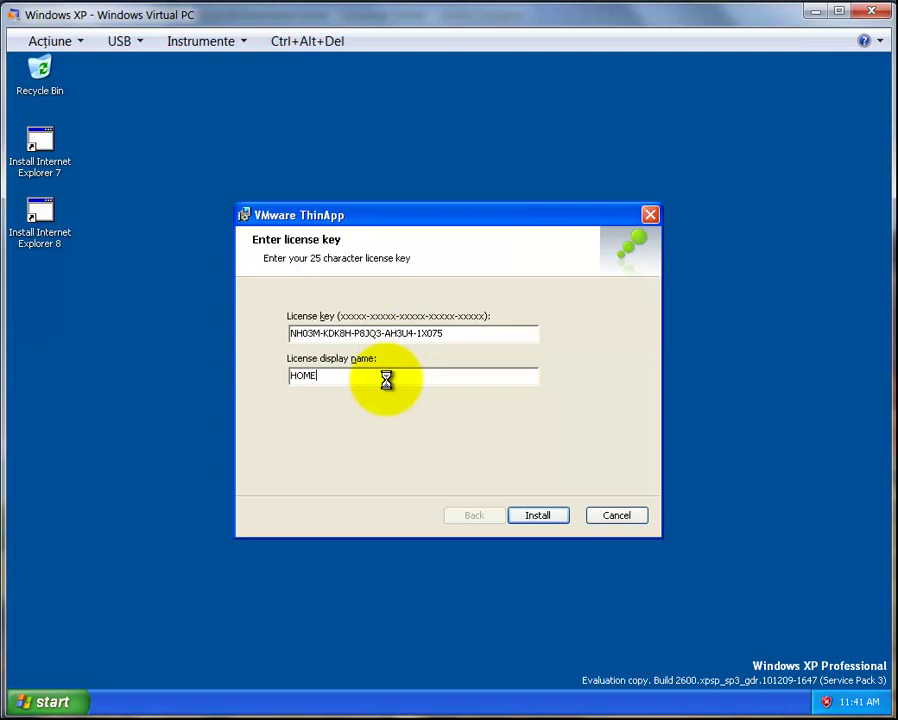
pyautogui.click(537, 516)
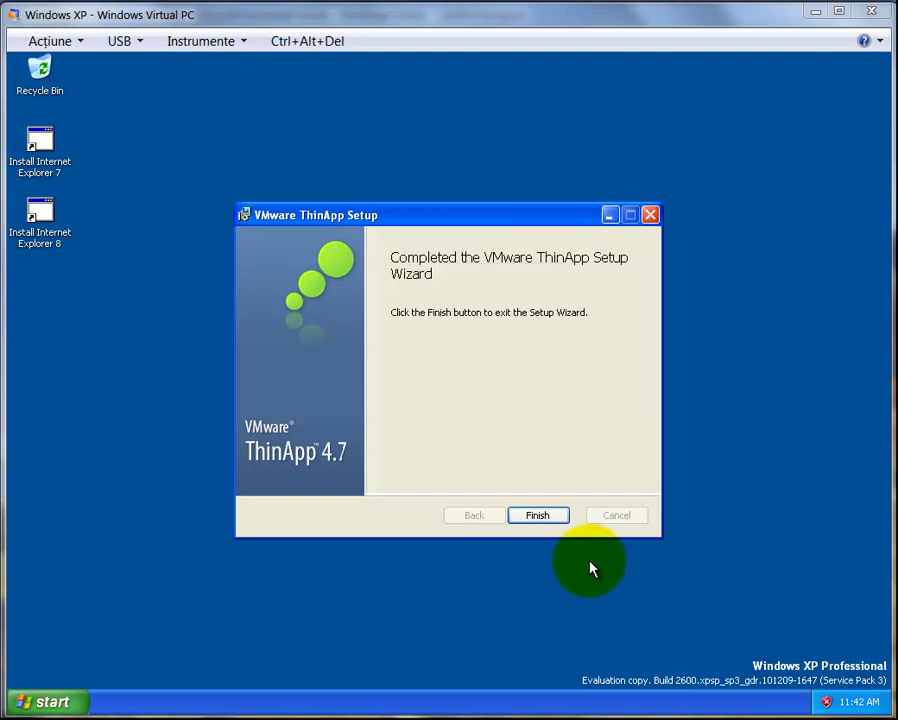
pyautogui.click(540, 516)
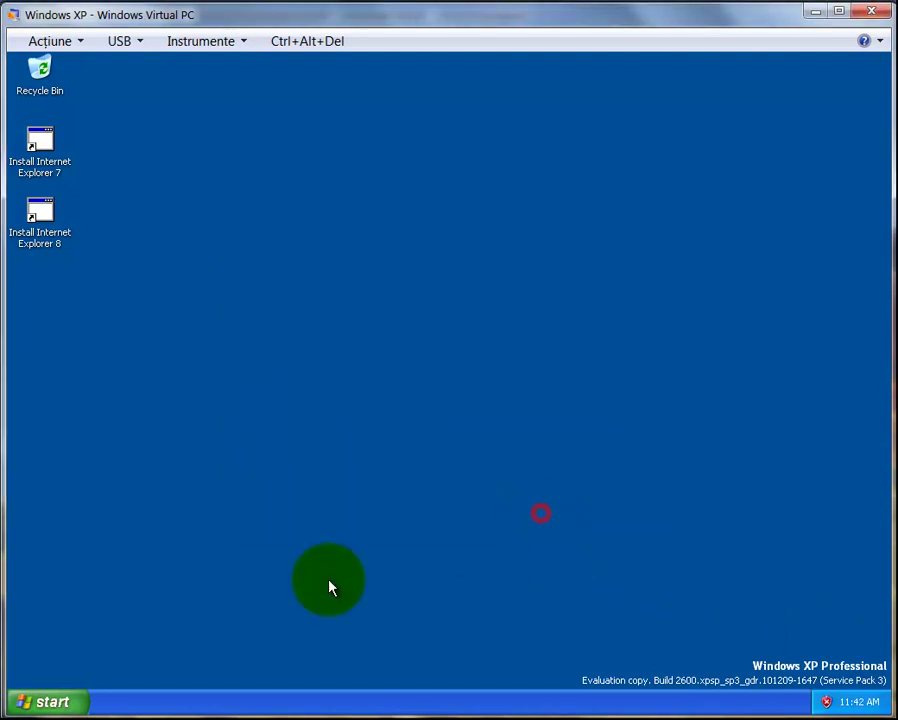
# Launch ThinApp Setup Capture from Start > All Programs > VMware and run the baseline prescan
pyautogui.click(50, 702)
pyautogui.moveTo(87, 647)
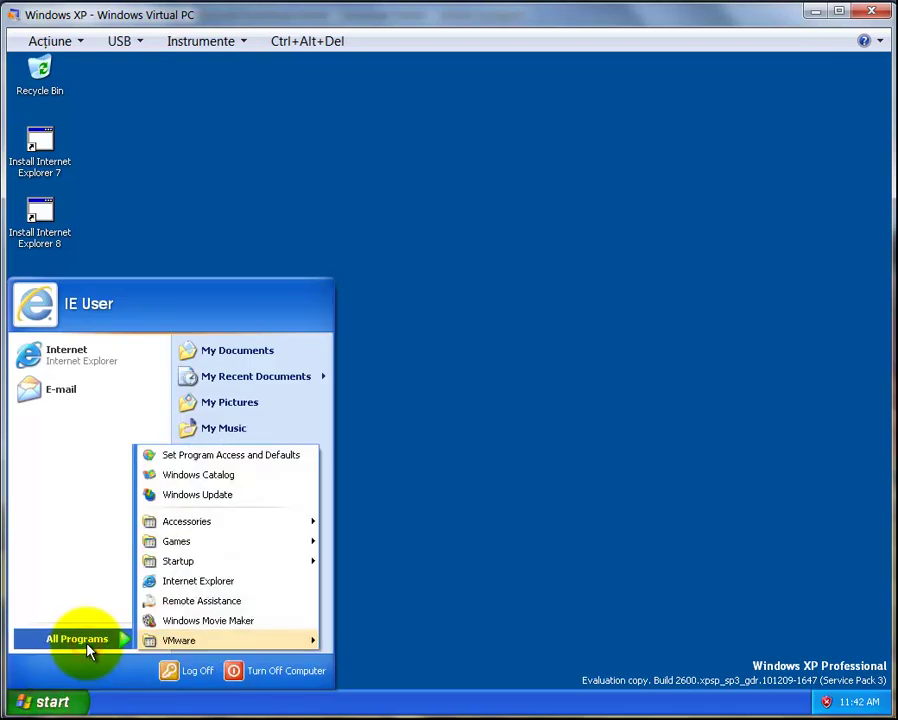
pyautogui.moveTo(198, 642)
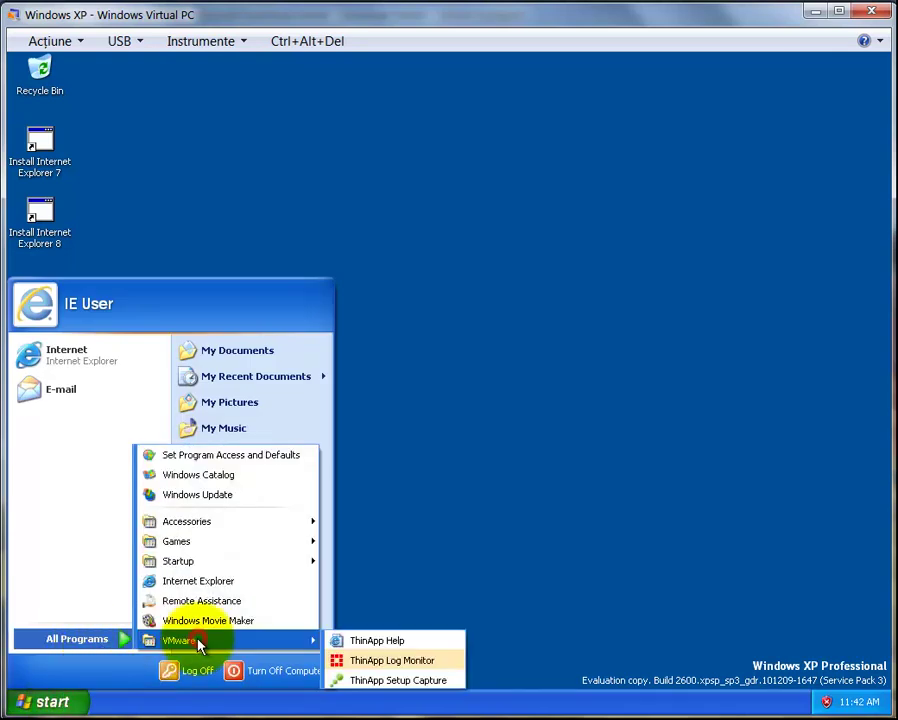
pyautogui.click(357, 680)
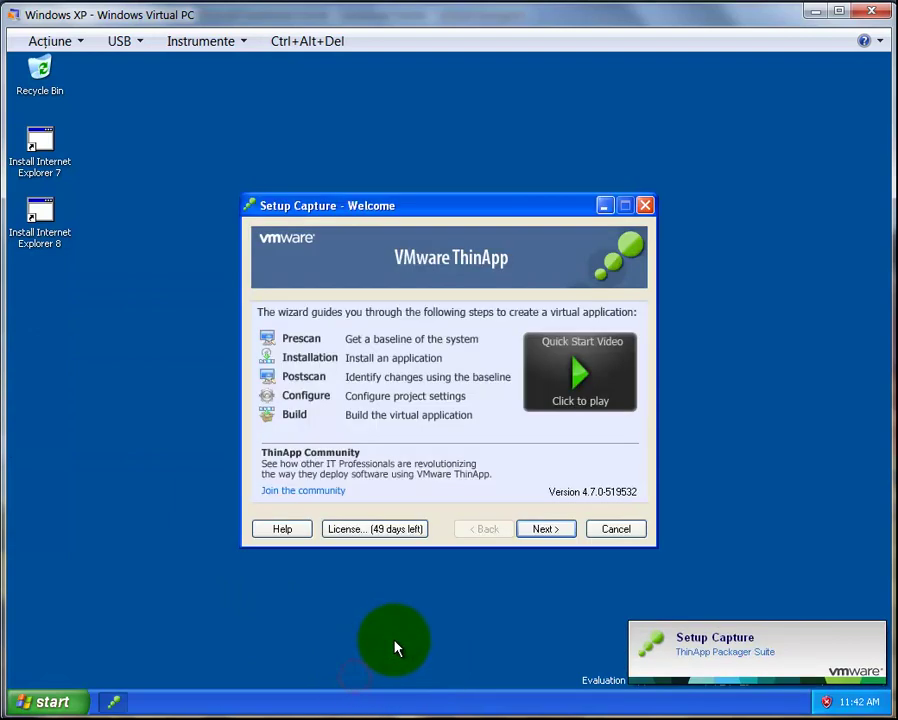
pyautogui.click(546, 529)
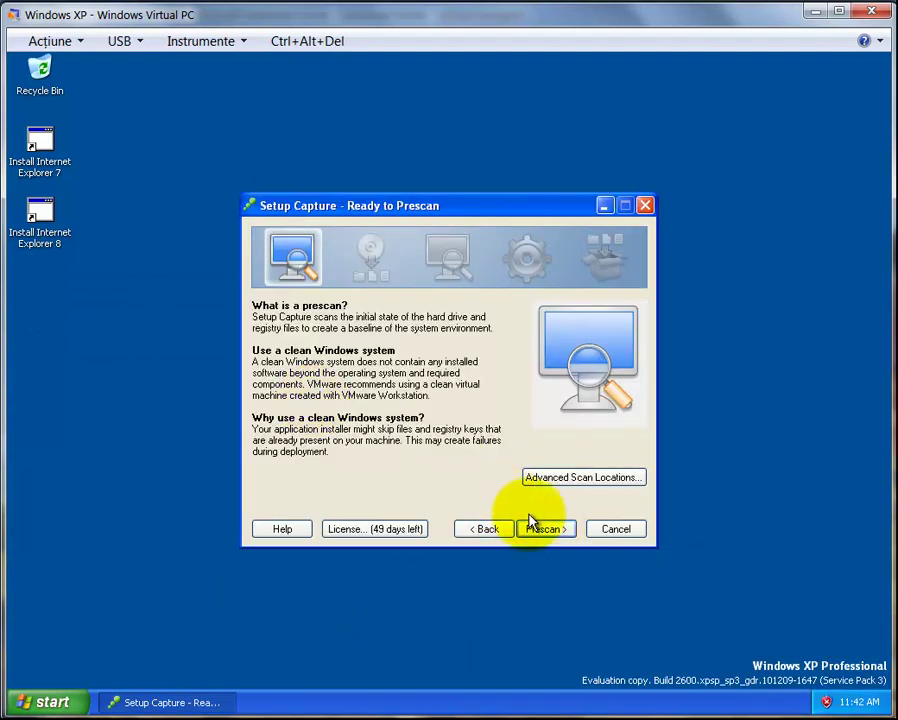
pyautogui.click(541, 530)
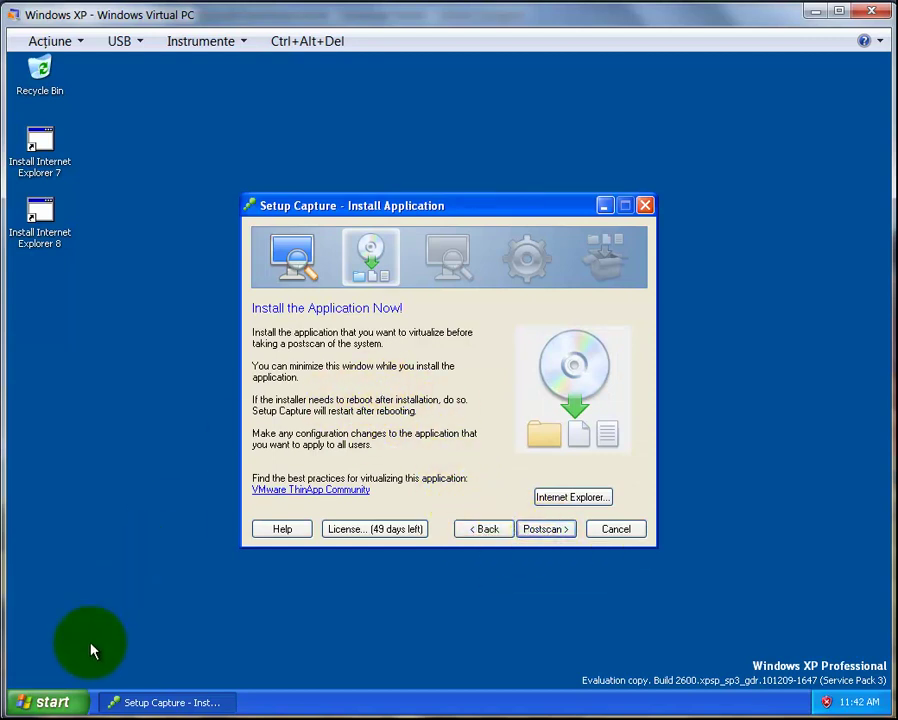
# Launch Internet Explorer, load google.ro, and search for 'windows xp powertoys'
pyautogui.click(44, 700)
pyautogui.click(130, 360)
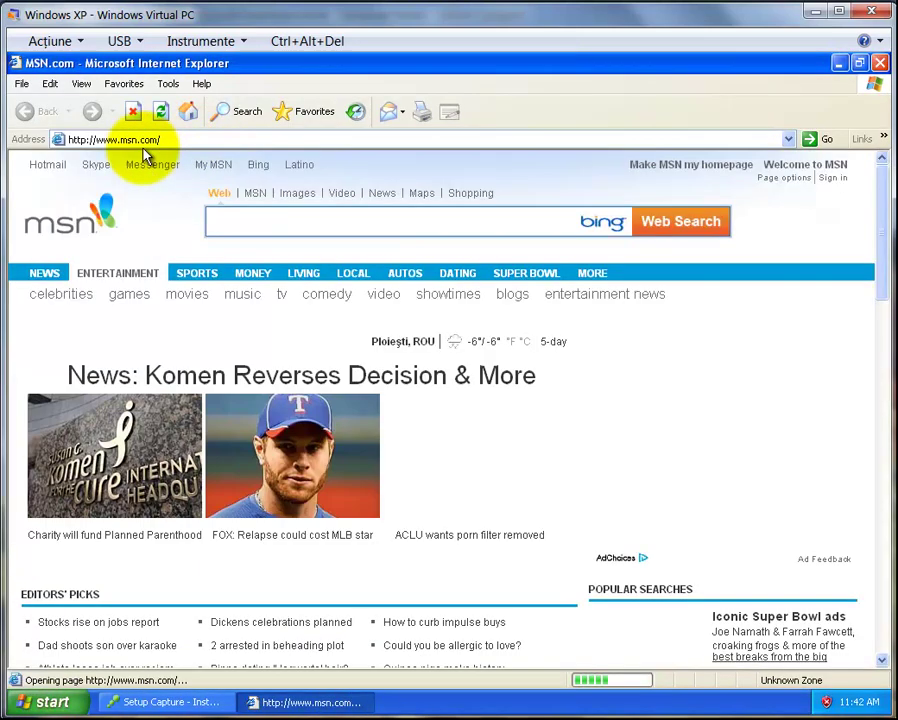
pyautogui.click(130, 140)
pyautogui.write('g')
pyautogui.write('oogle.ro')
pyautogui.press('Return')
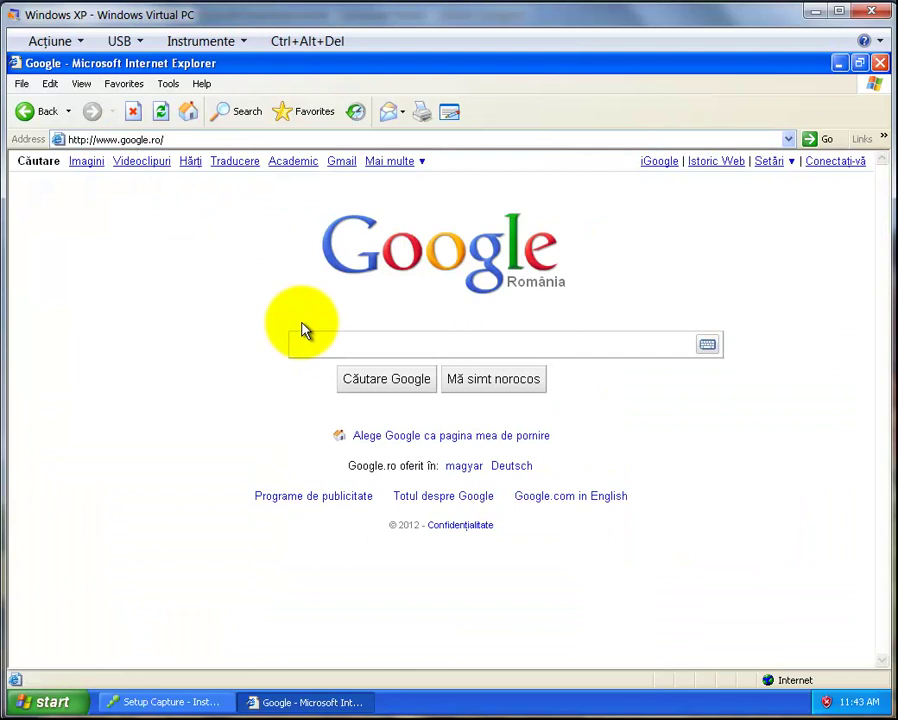
pyautogui.write('windows')
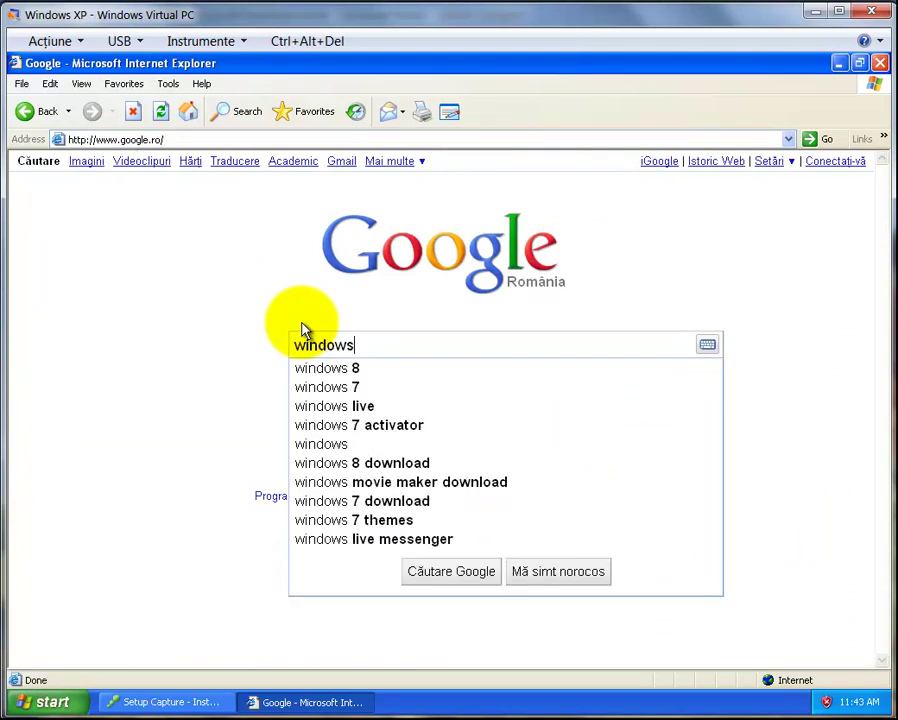
pyautogui.write(' xp powertoz')
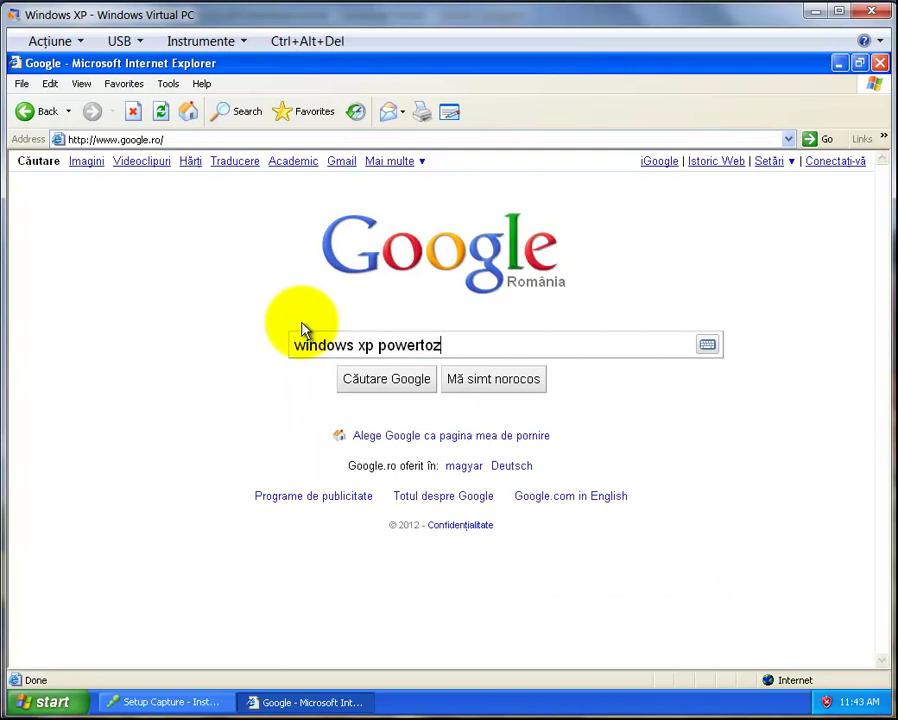
pyautogui.press('BackSpace')
pyautogui.write('s')
pyautogui.press('BackSpace')
pyautogui.press('Return')
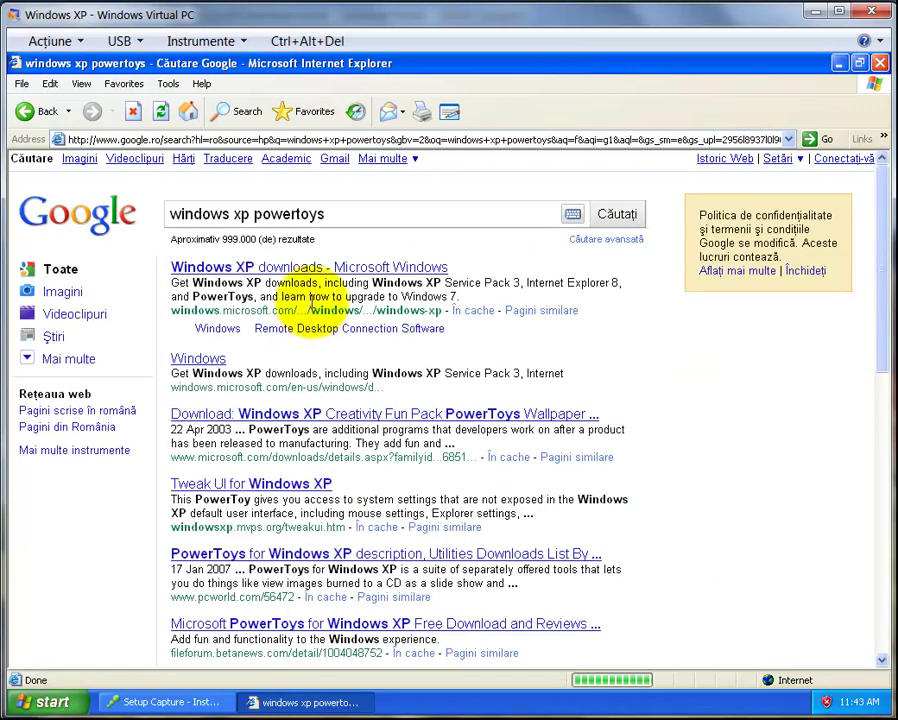
# From Microsoft's Windows XP PowerToys downloads, download and run Power Calculator, then close the browser
pyautogui.click(288, 272)
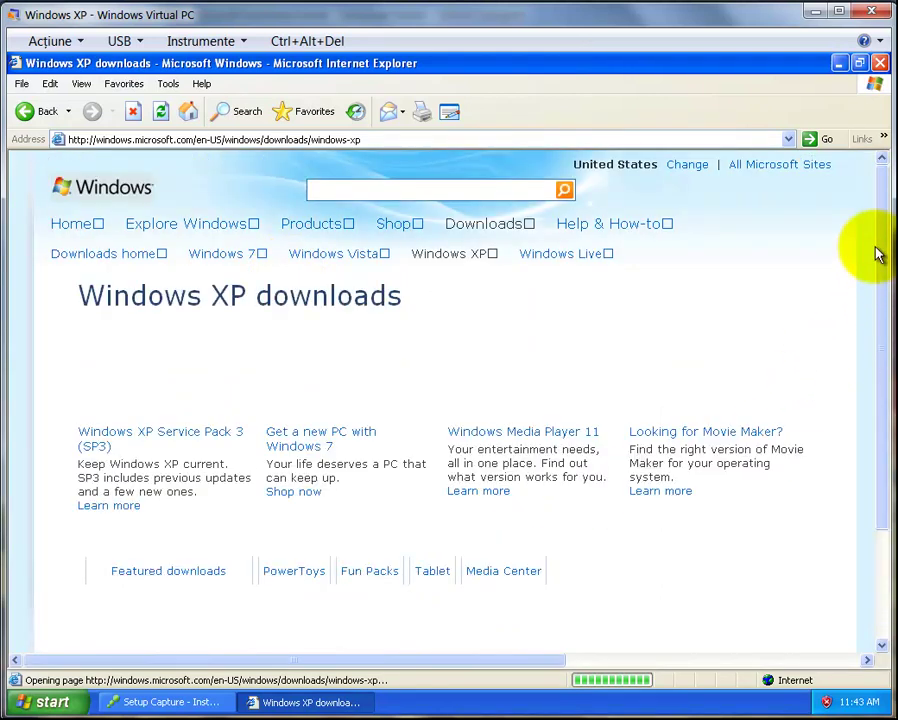
pyautogui.scroll(-5, 884, 250)
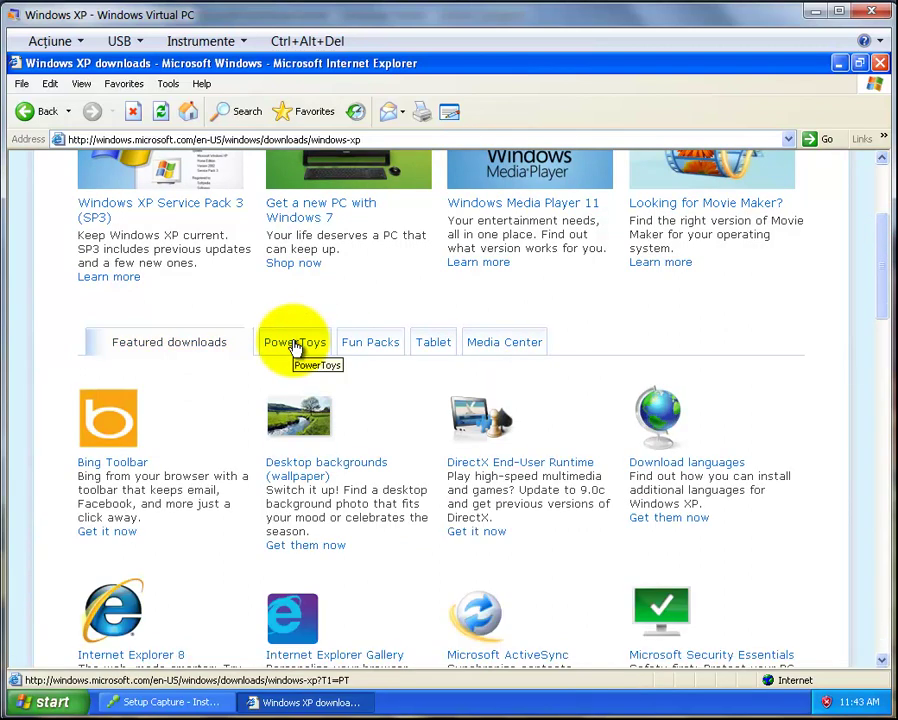
pyautogui.click(295, 344)
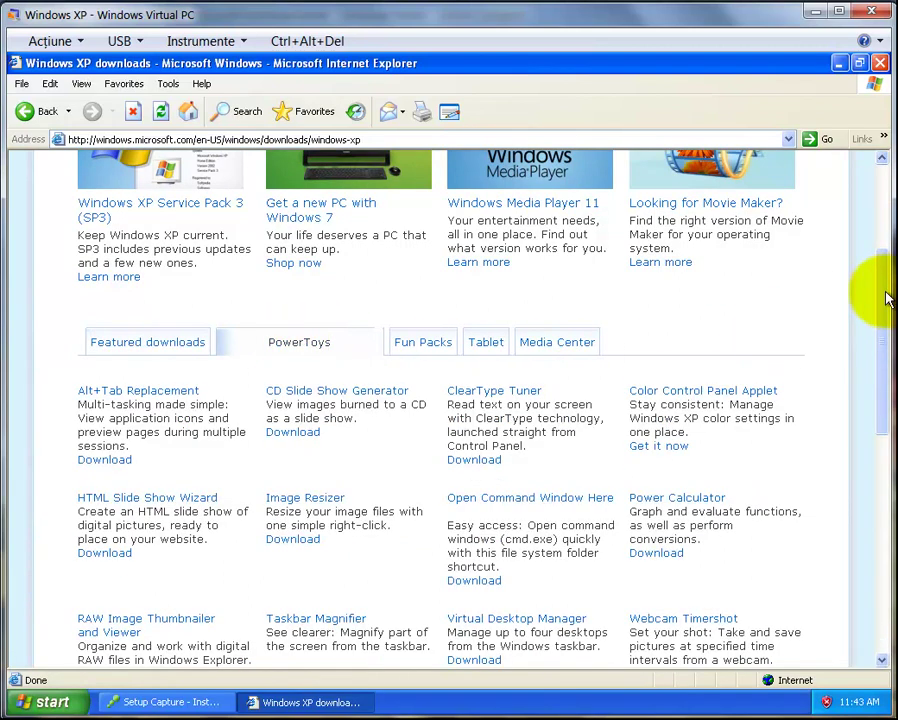
pyautogui.click(667, 500)
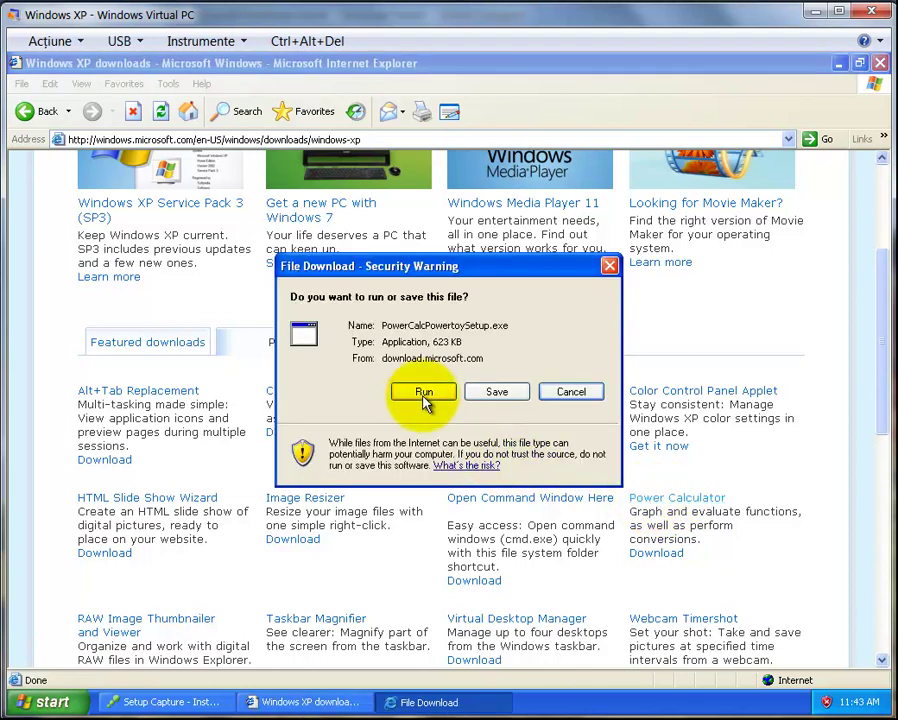
pyautogui.click(423, 392)
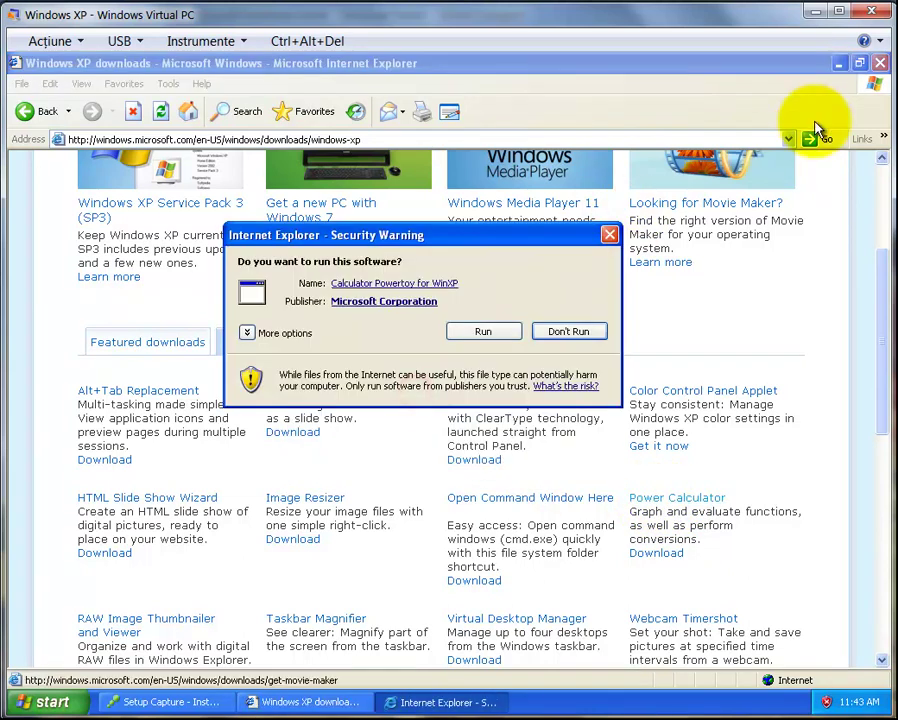
pyautogui.click(880, 64)
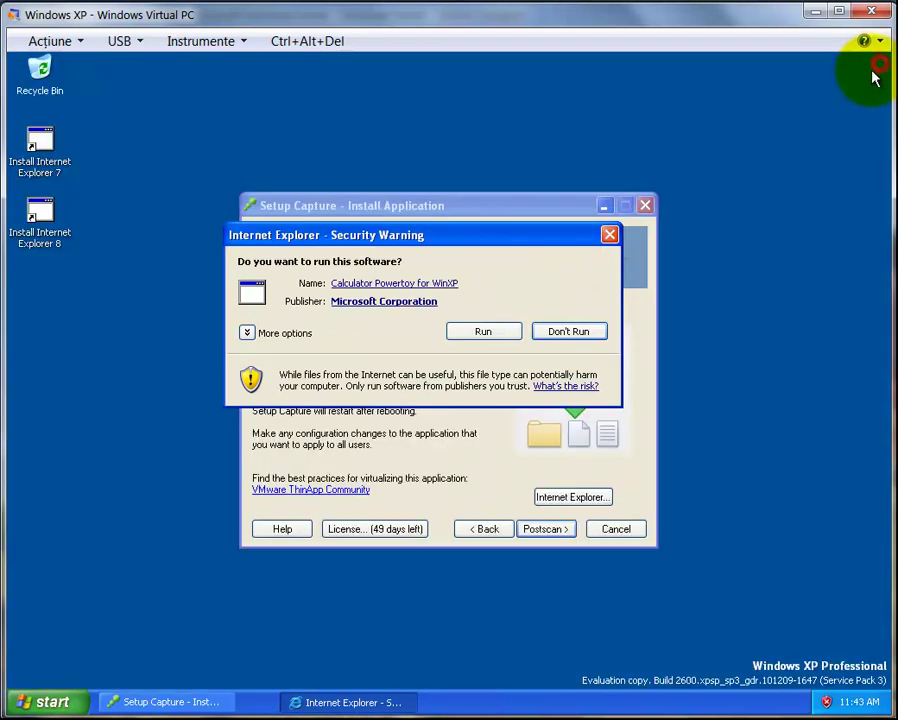
# Install Calculator Powertoy, accepting the license, organization HOME, and the default setup type
pyautogui.click(481, 335)
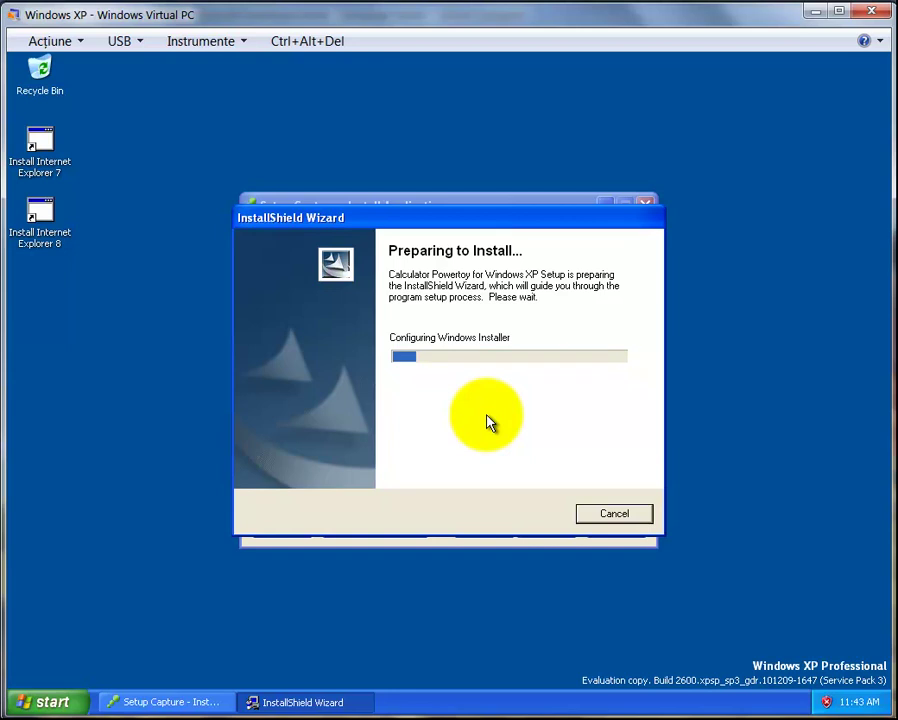
pyautogui.click(533, 514)
pyautogui.click(350, 456)
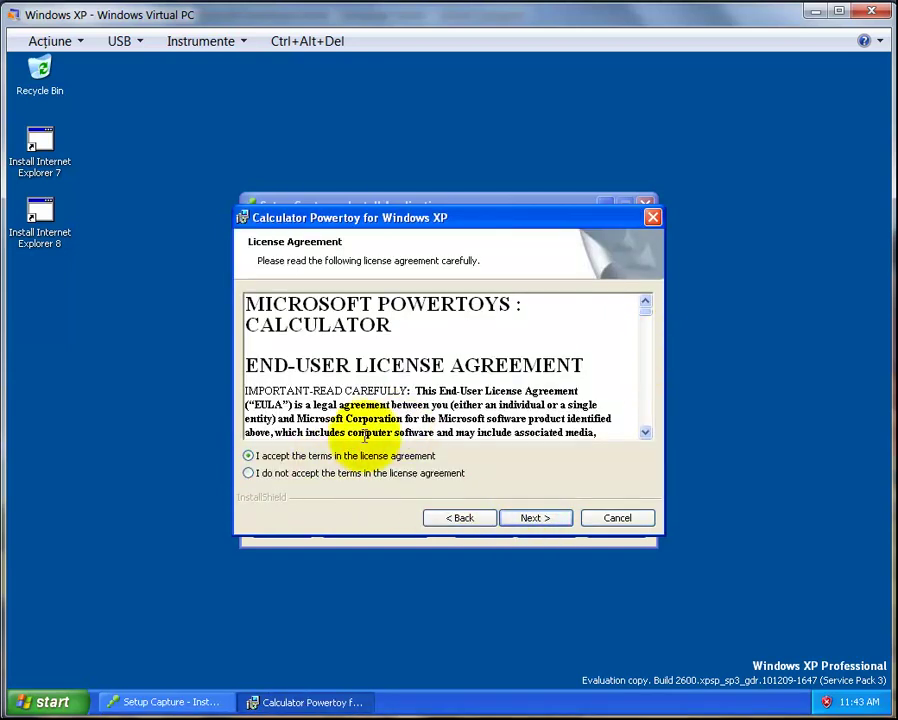
pyautogui.click(531, 516)
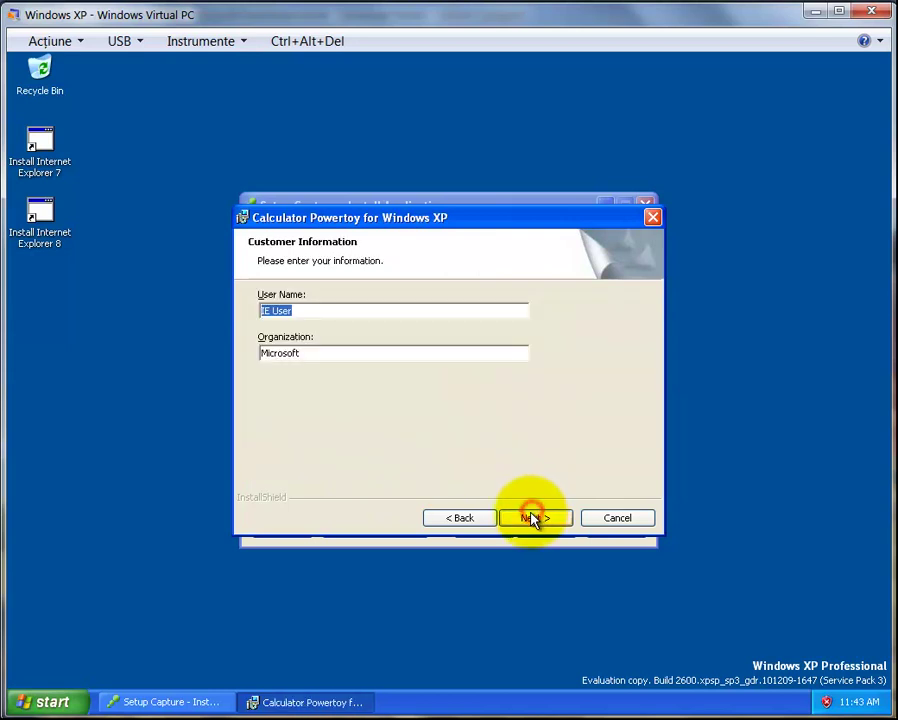
pyautogui.doubleClick(323, 353)
pyautogui.write('HOME')
pyautogui.click(542, 520)
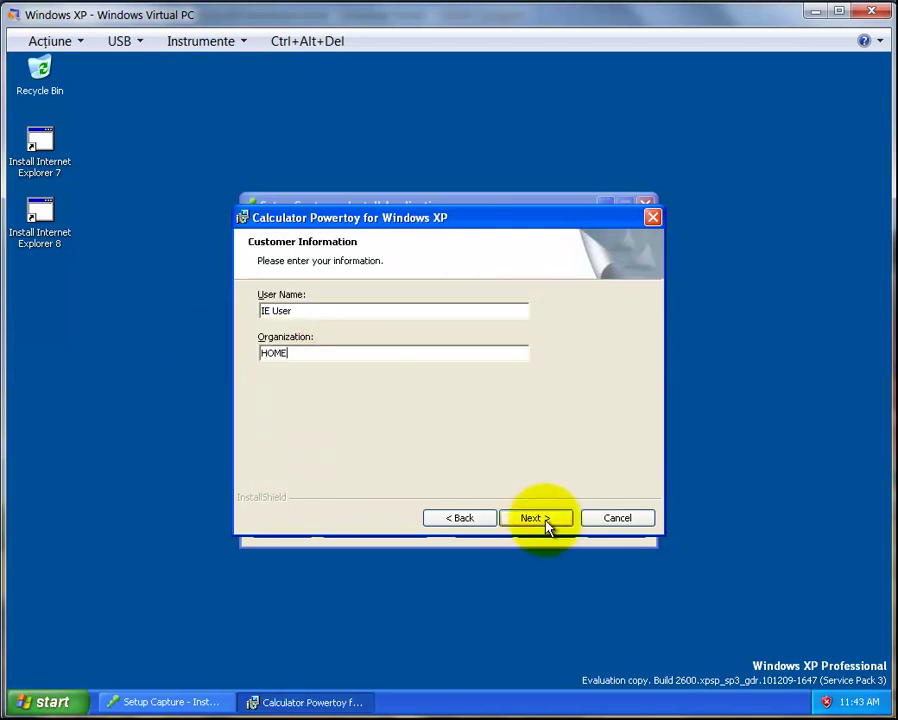
pyautogui.click(543, 520)
pyautogui.click(541, 520)
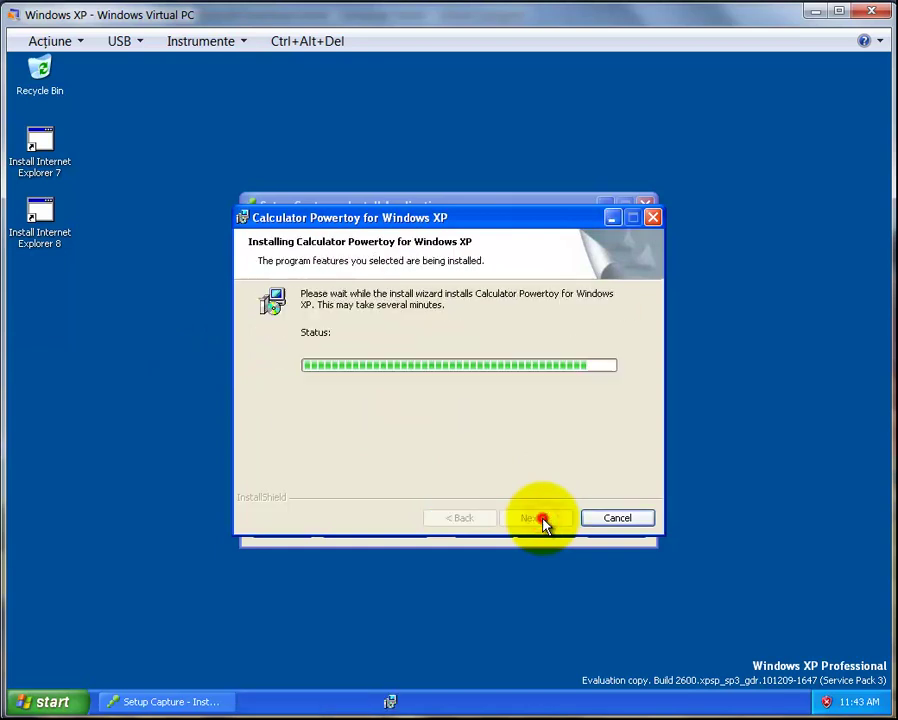
pyautogui.click(541, 520)
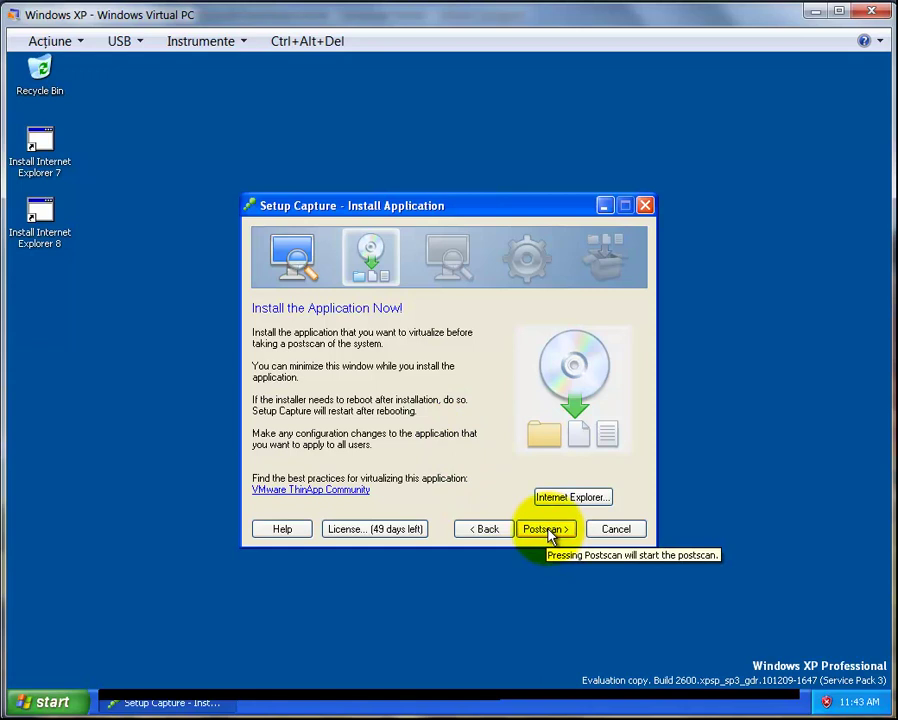
# Proceed in Setup Capture and launch the installed PowerToy Calculator from the Start menu
pyautogui.click(546, 530)
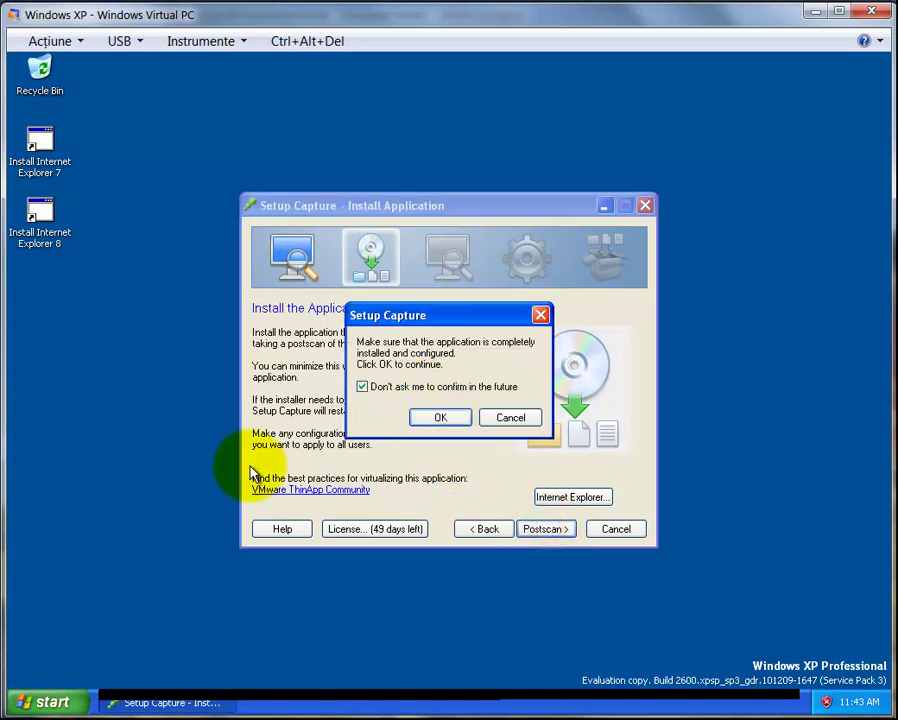
pyautogui.click(66, 697)
pyautogui.moveTo(94, 636)
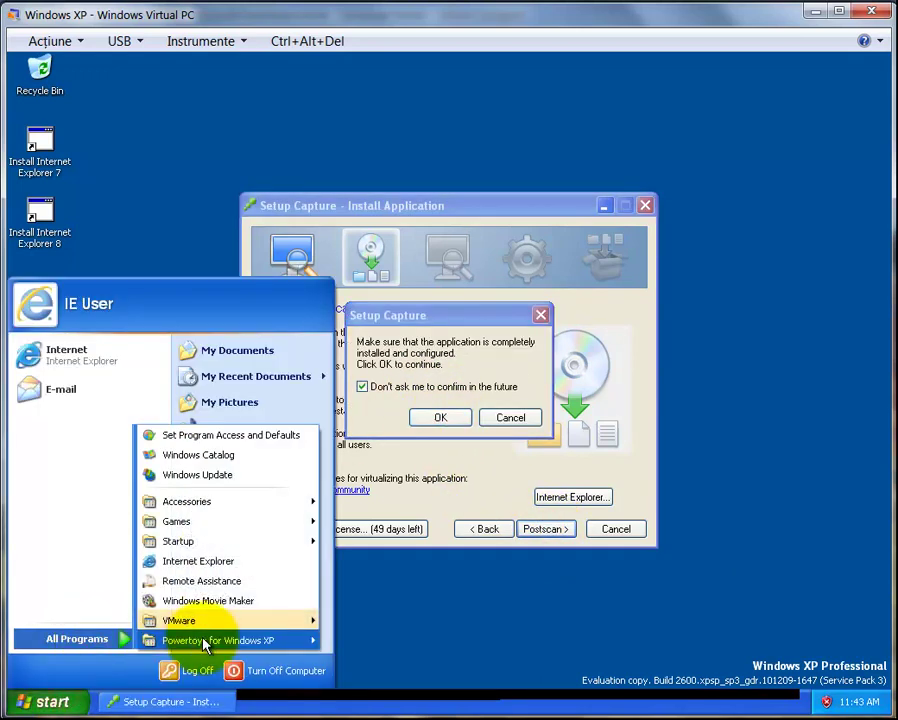
pyautogui.moveTo(260, 644)
pyautogui.click(350, 638)
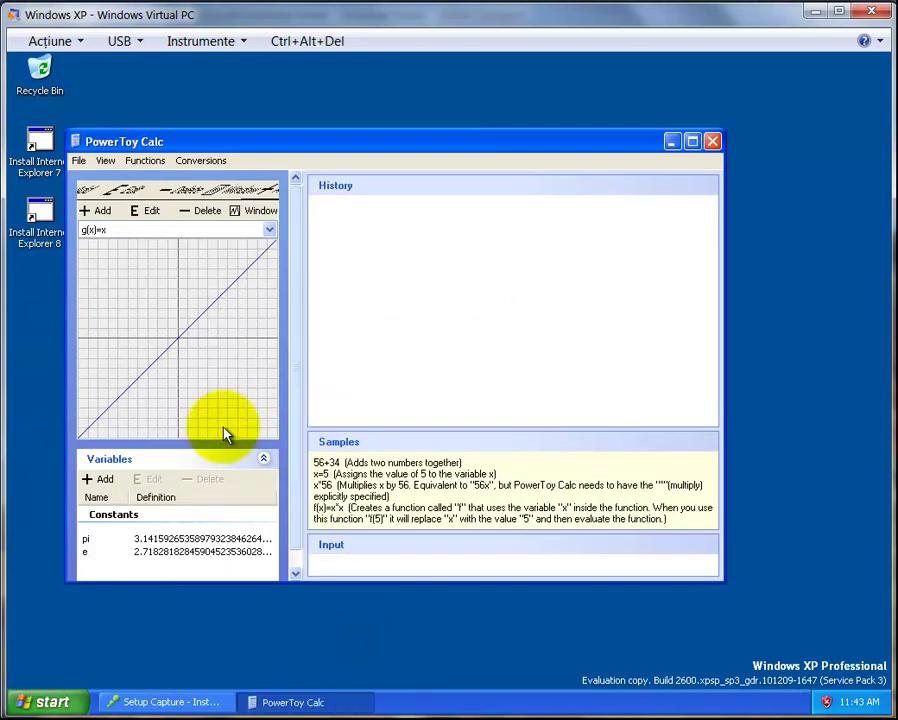
# Set View > Advanced Options to Extreme Precision (512), evaluate pi, and close the calculator
pyautogui.click(106, 162)
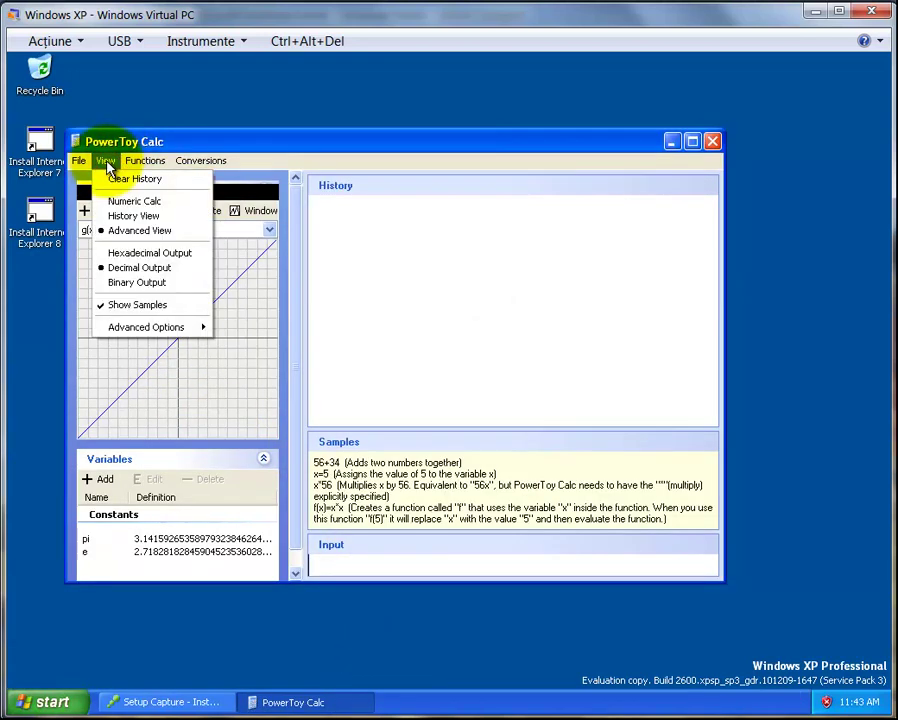
pyautogui.moveTo(136, 328)
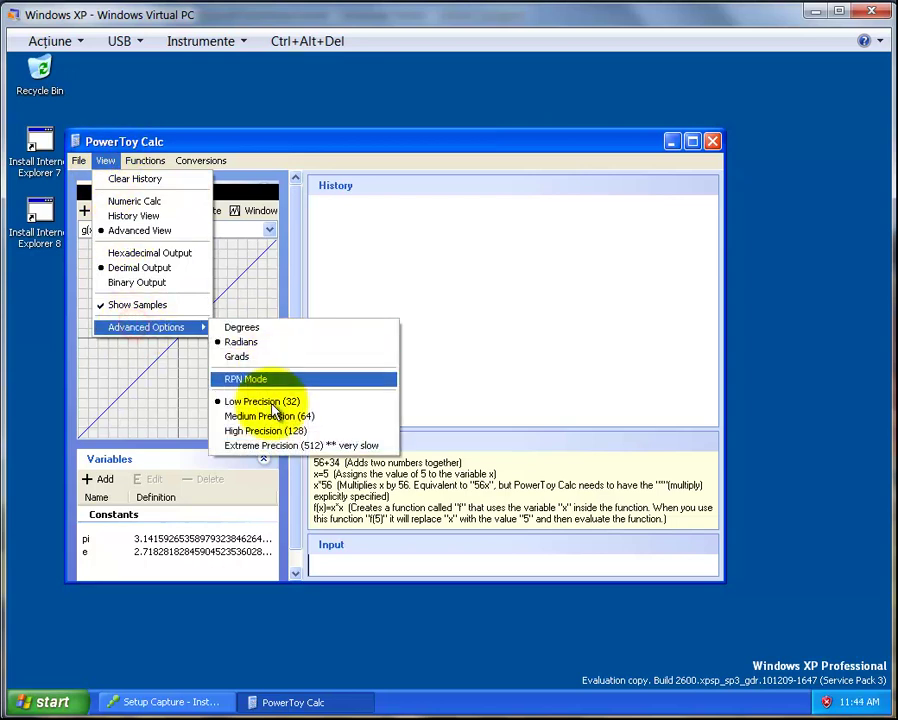
pyautogui.click(272, 447)
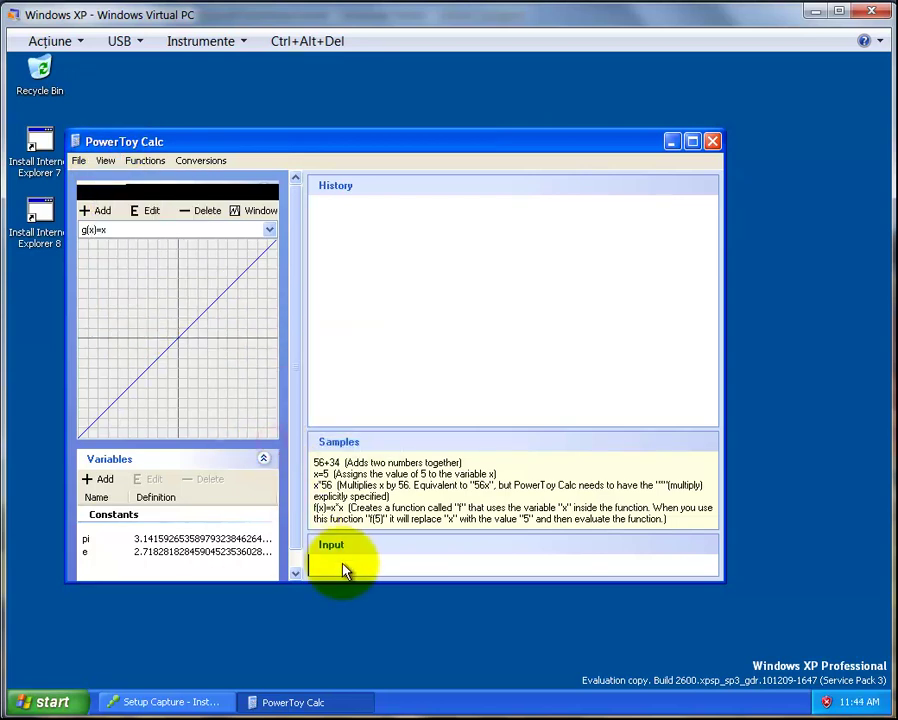
pyautogui.click(341, 563)
pyautogui.write('pi')
pyautogui.press('Return')
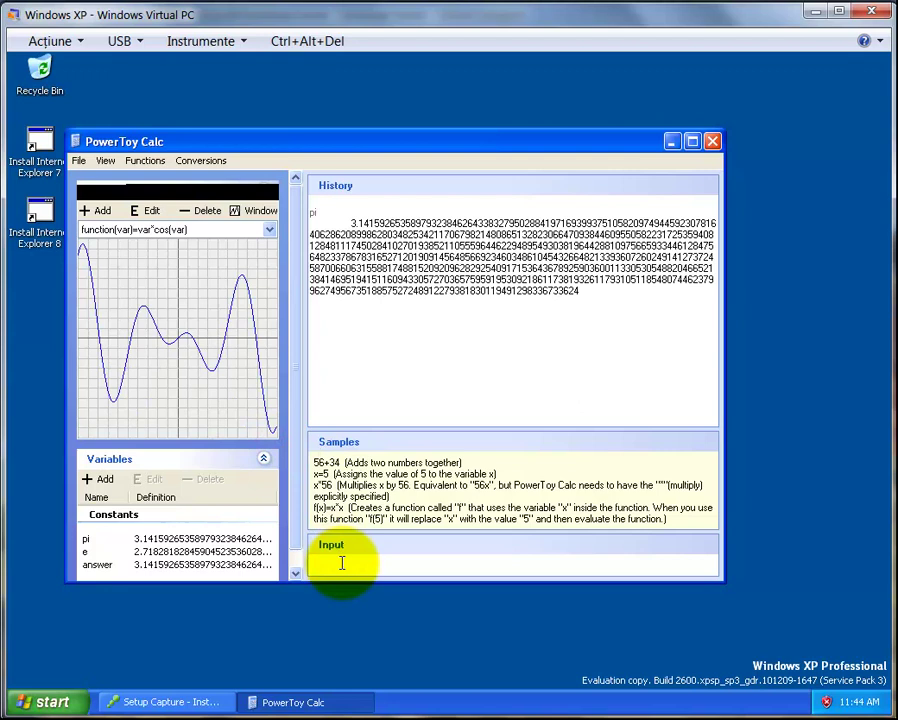
pyautogui.click(712, 141)
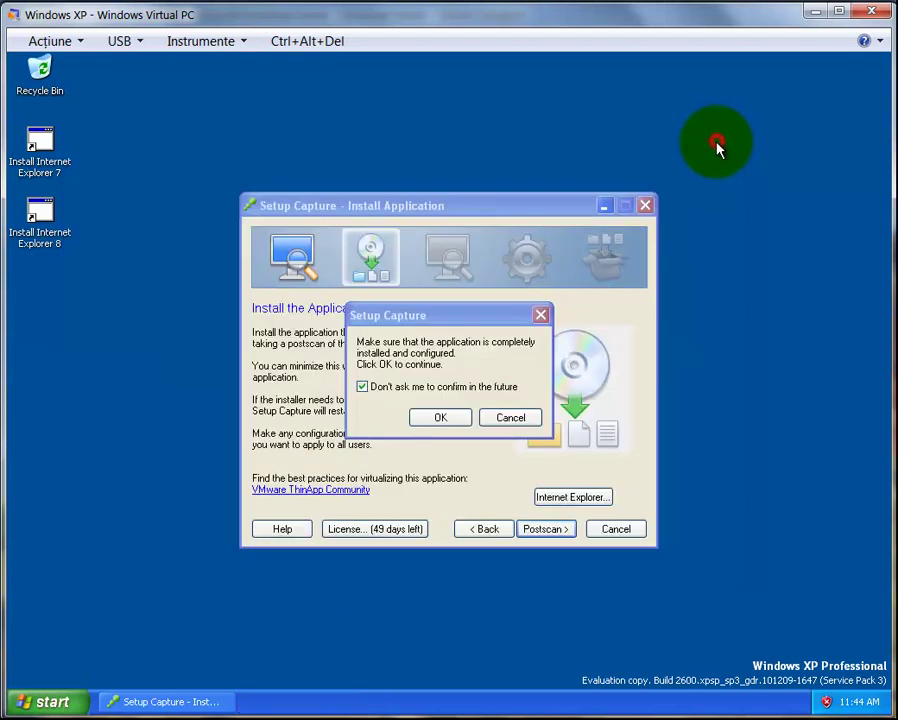
# Confirm the install is finished for postscan and keep all entry points, including Readme.exe
pyautogui.click(437, 418)
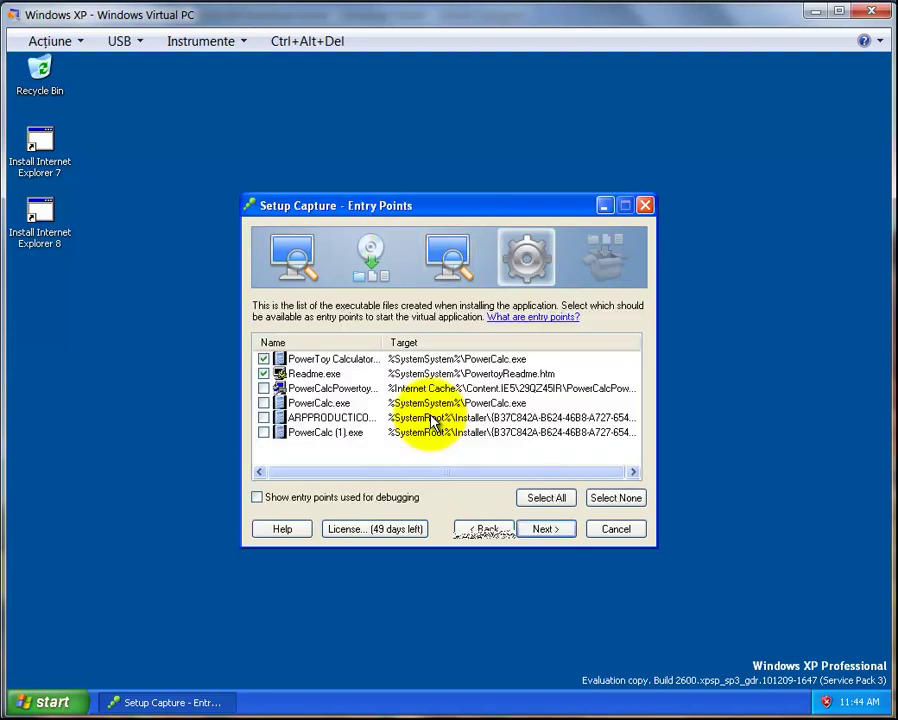
pyautogui.click(264, 372)
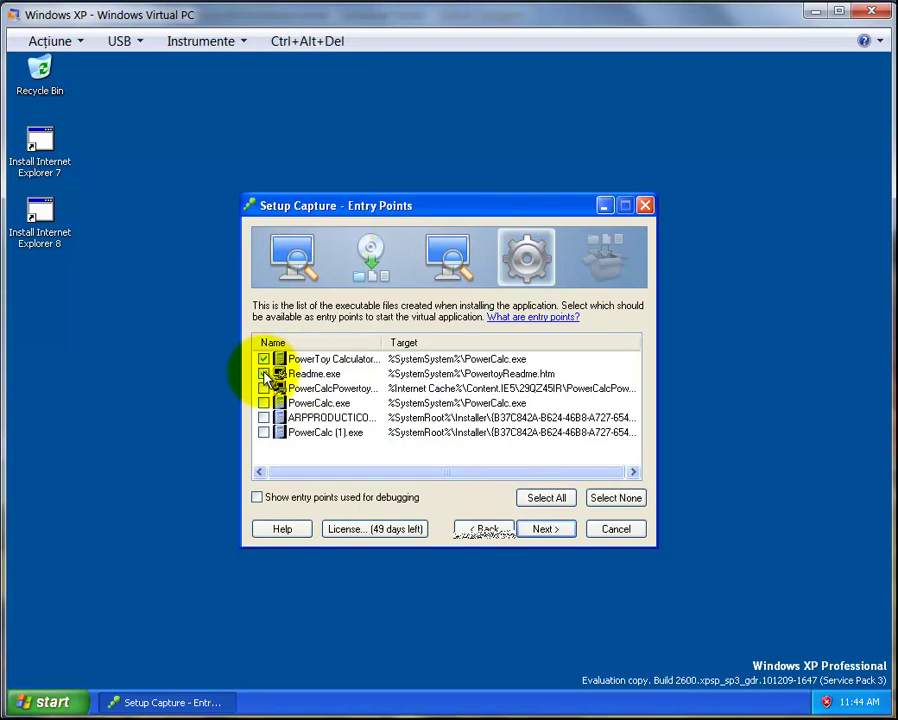
pyautogui.click(264, 373)
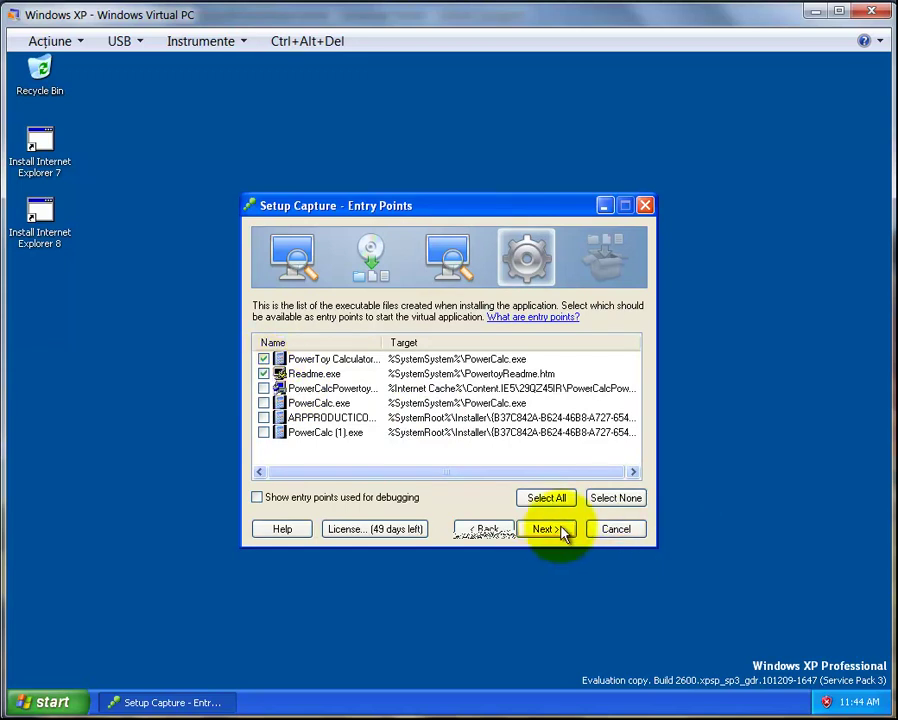
pyautogui.click(552, 530)
# Pass Horizon, Groups and Isolation, set sandbox to 'Same directory as the application', decline usage statistics
pyautogui.click(552, 530)
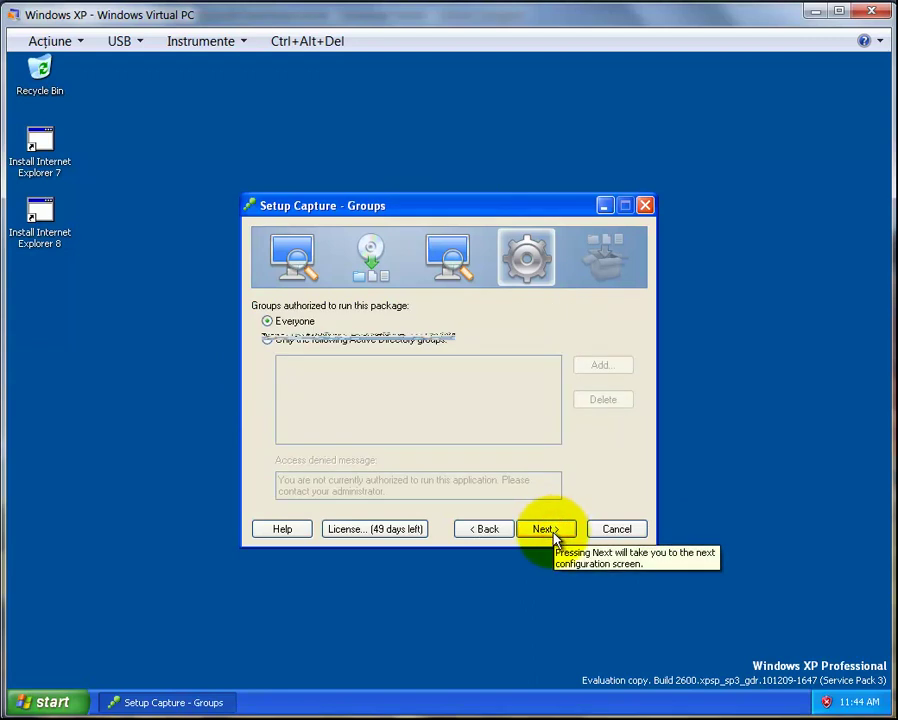
pyautogui.click(550, 530)
pyautogui.click(548, 537)
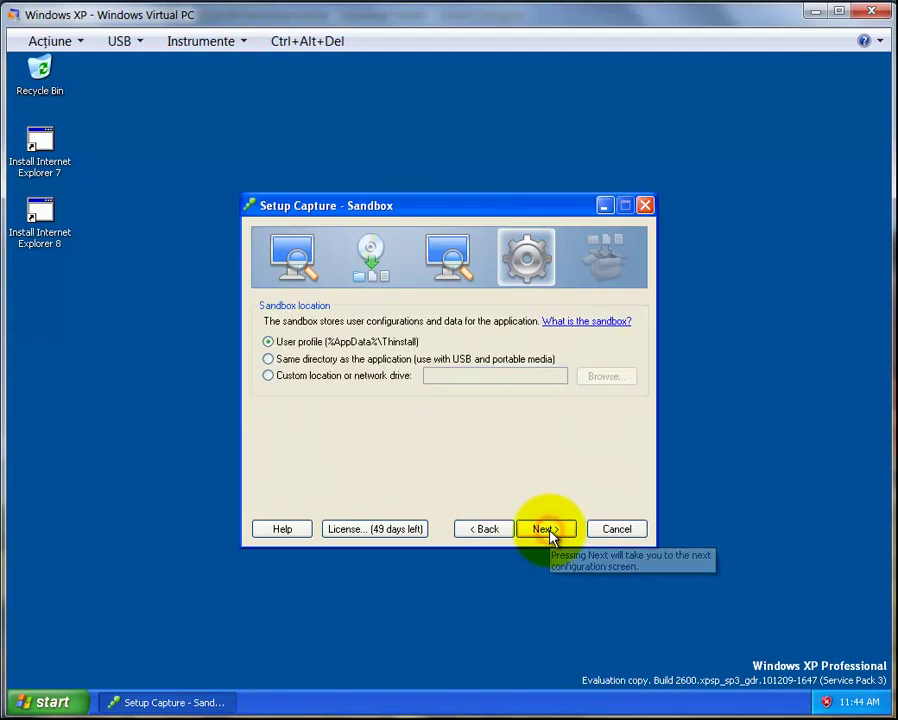
pyautogui.click(352, 361)
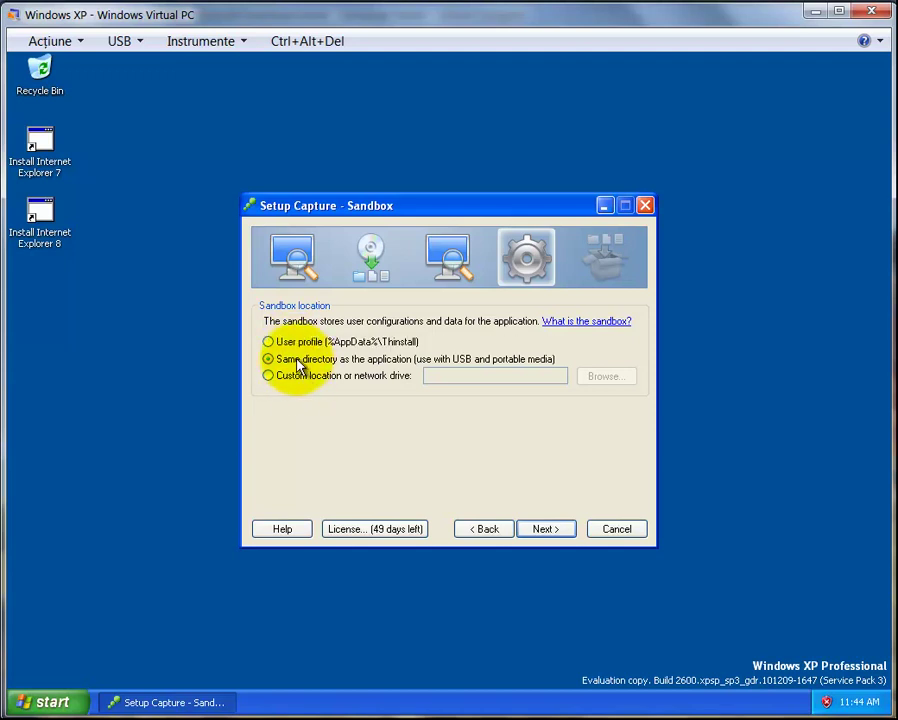
pyautogui.click(541, 530)
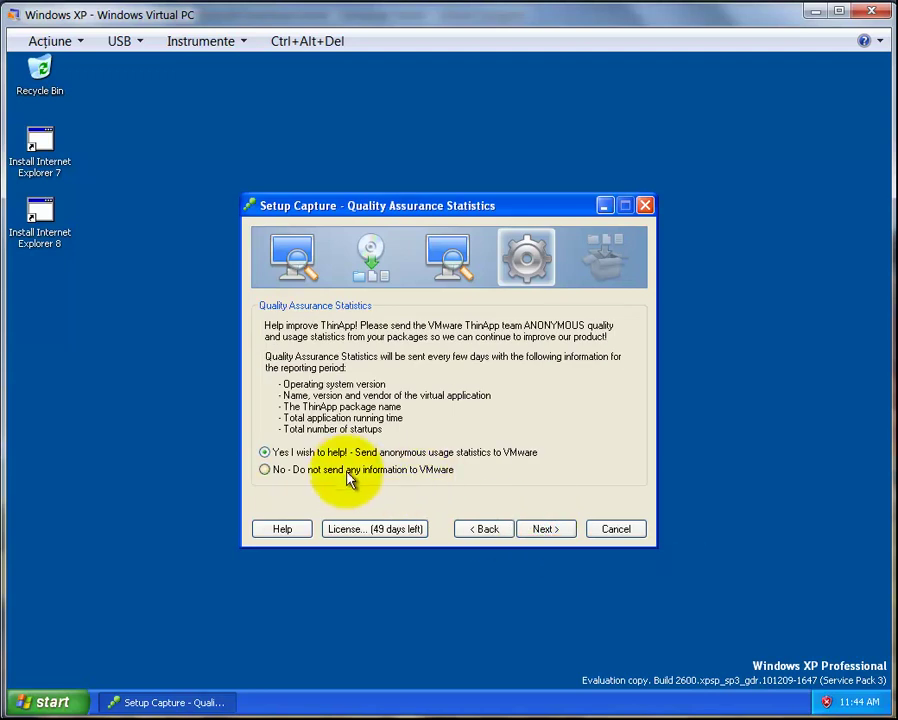
pyautogui.click(338, 470)
# Set the project location to a new 'Calculator' folder under My Documents
pyautogui.click(544, 529)
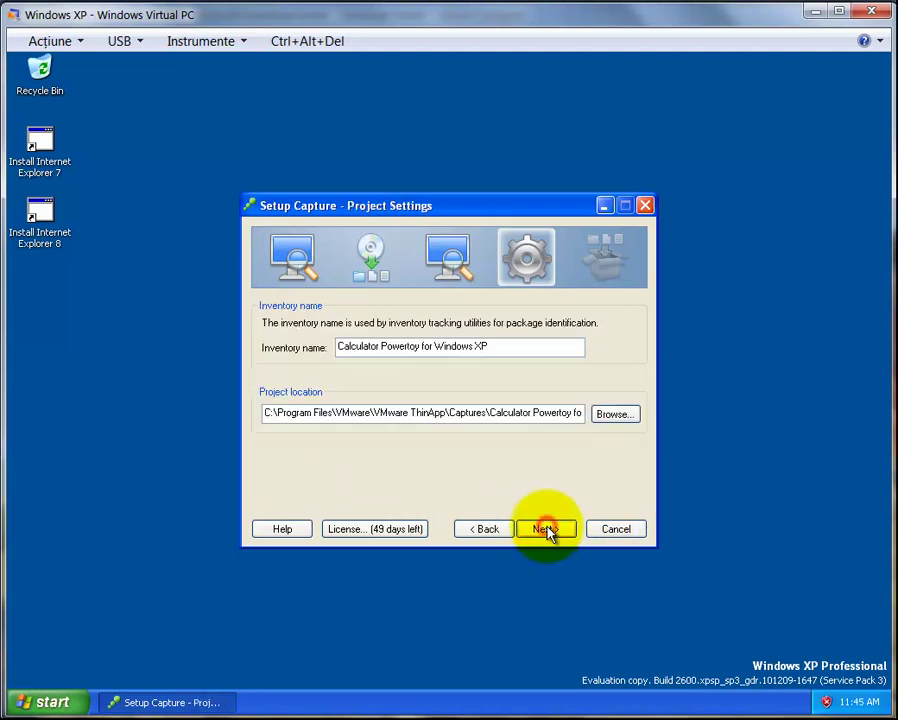
pyautogui.click(612, 416)
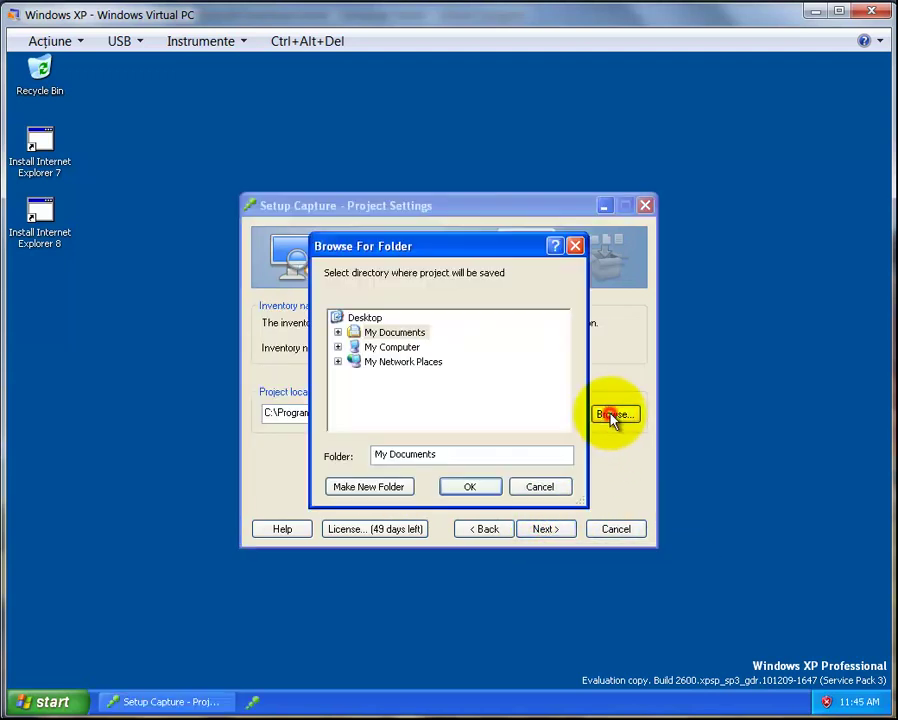
pyautogui.doubleClick(380, 336)
pyautogui.click(370, 486)
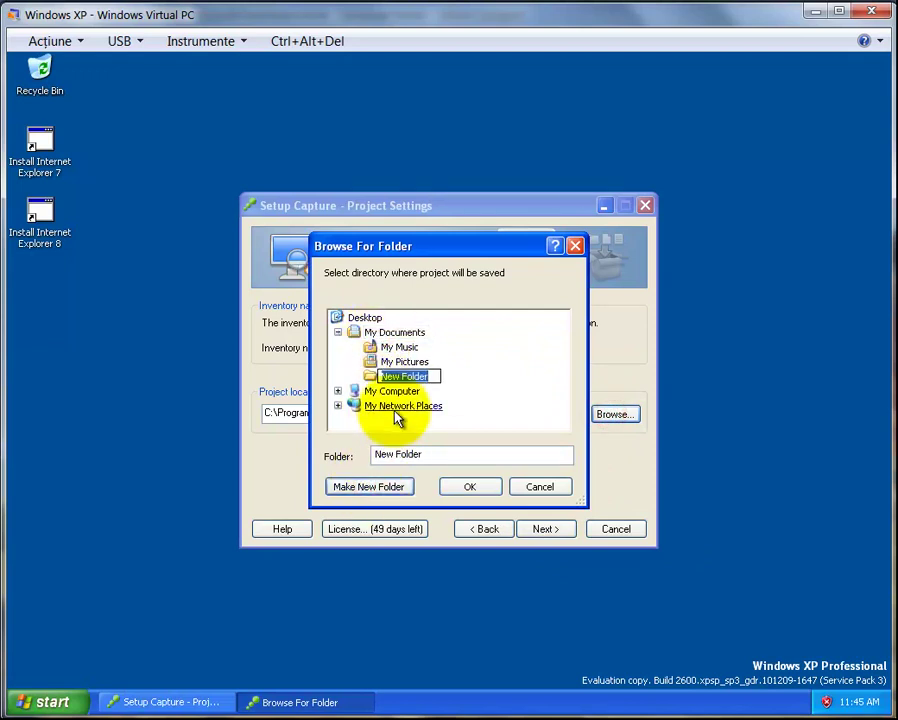
pyautogui.write('Calc')
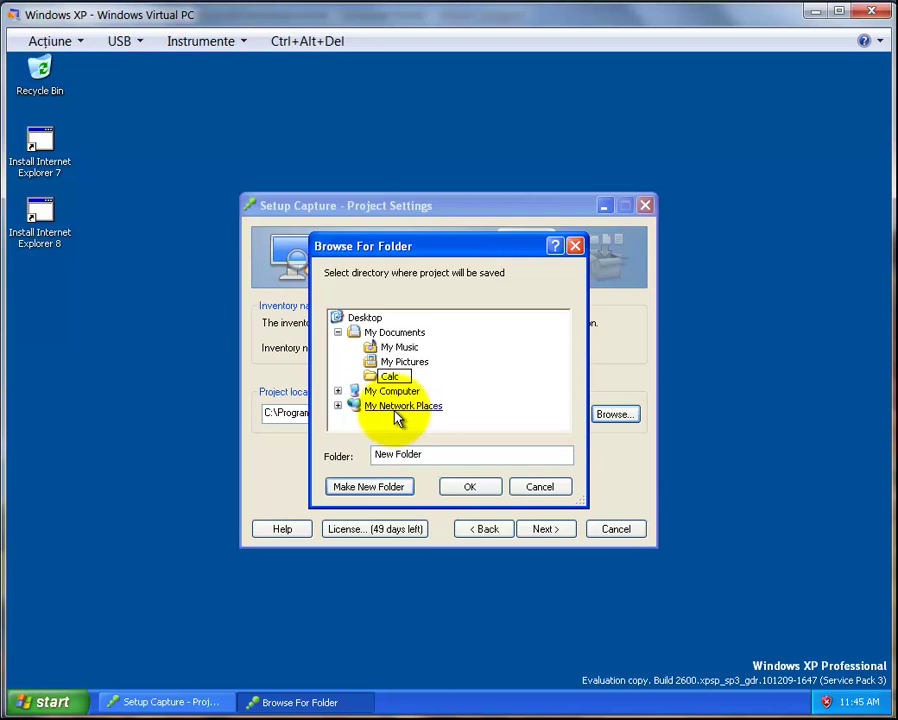
pyautogui.write('ulator')
pyautogui.press('Return')
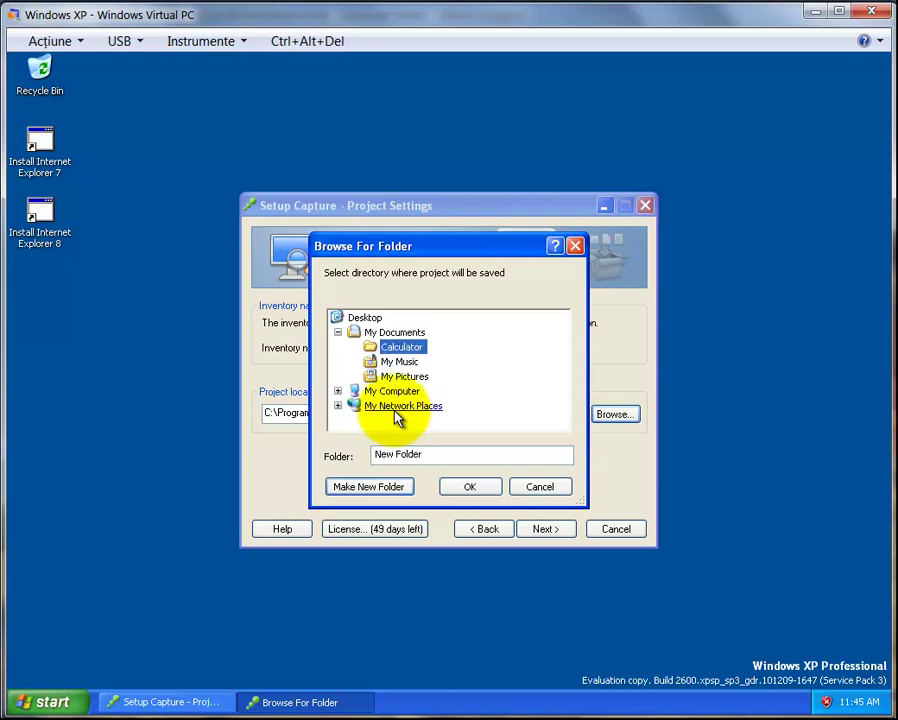
pyautogui.click(469, 486)
# Enable Generate MSI package and save the project
pyautogui.click(536, 529)
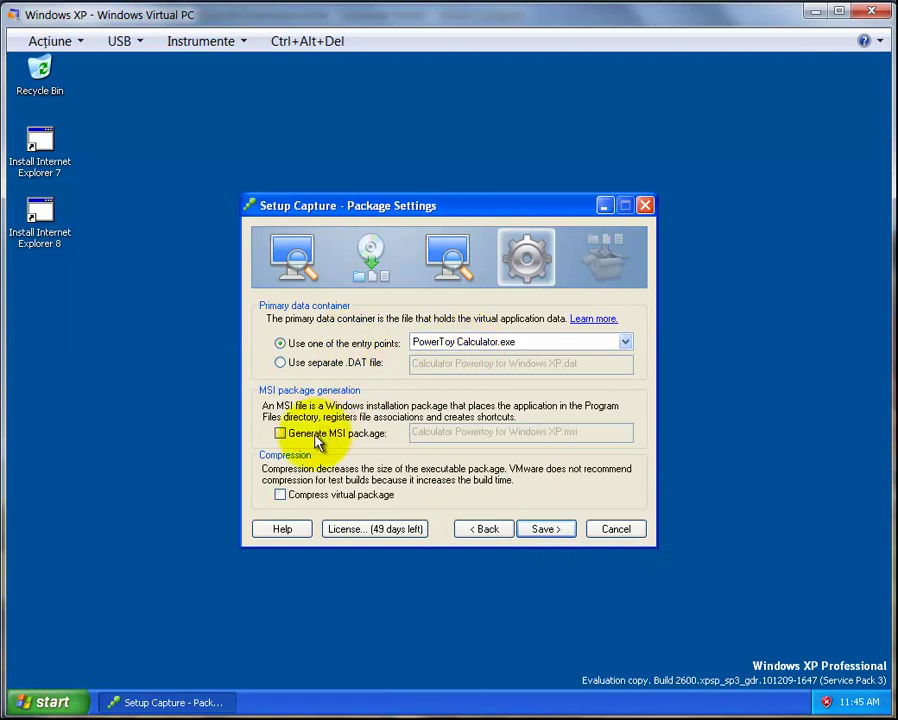
pyautogui.click(281, 434)
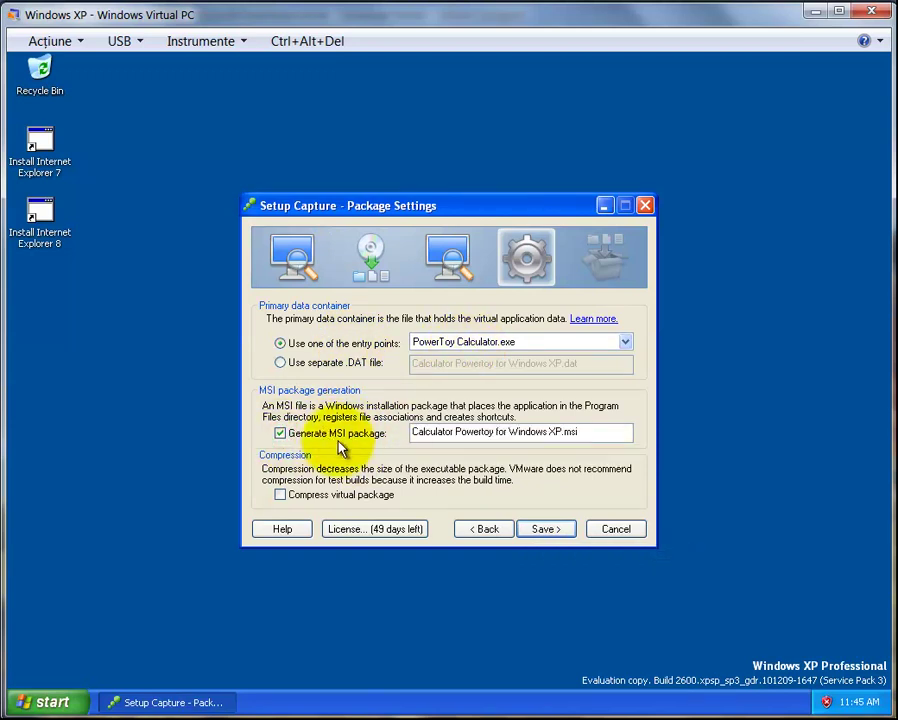
pyautogui.click(546, 531)
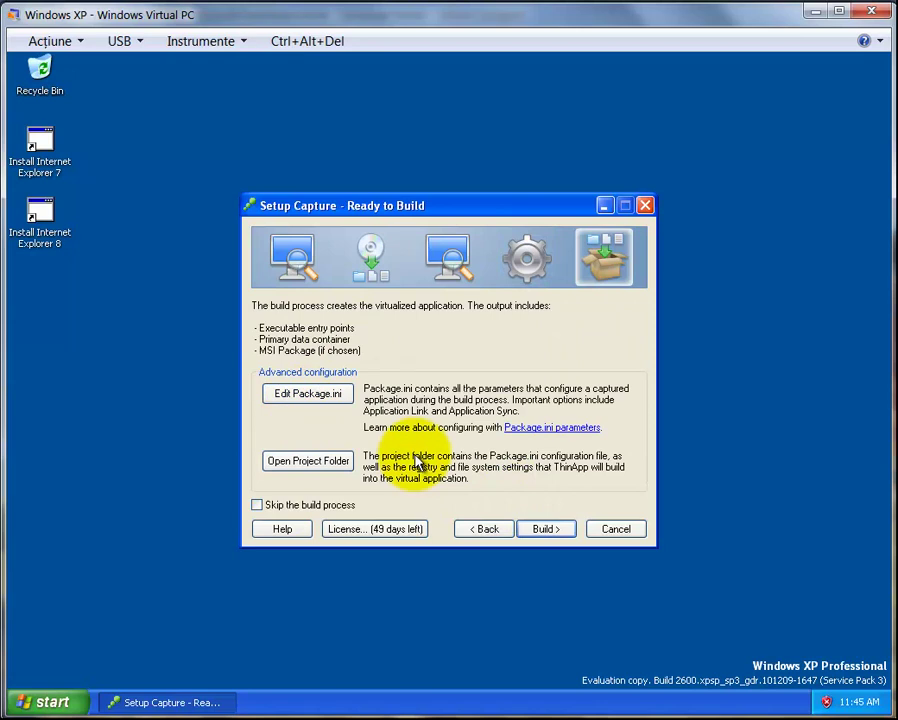
# Build the ThinApp package, then run PowerToy Calculator from My Documents\Calculator\bin
pyautogui.click(540, 530)
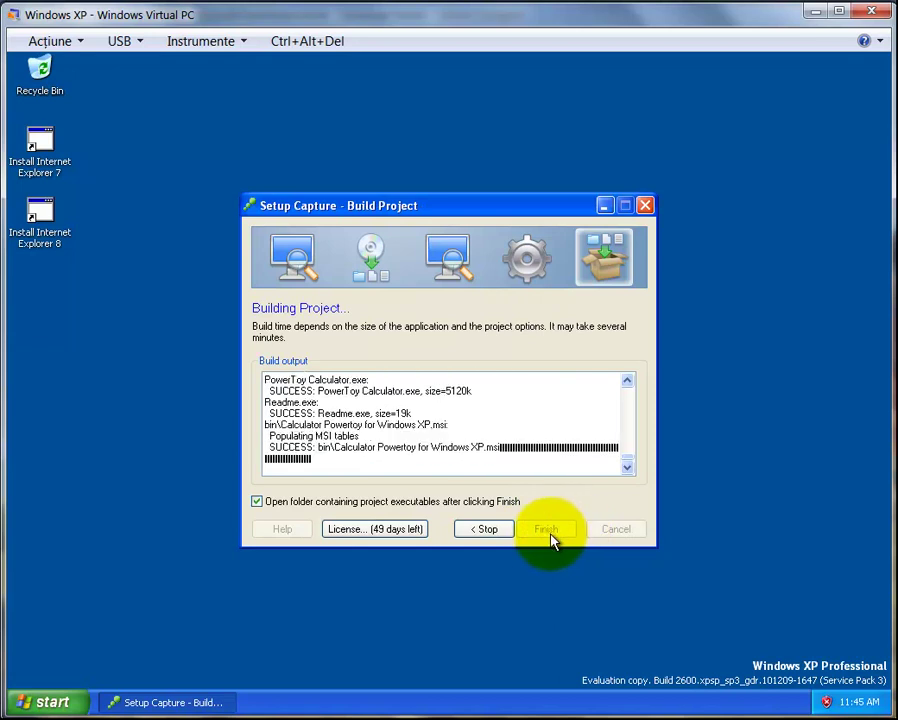
pyautogui.click(60, 700)
pyautogui.click(235, 350)
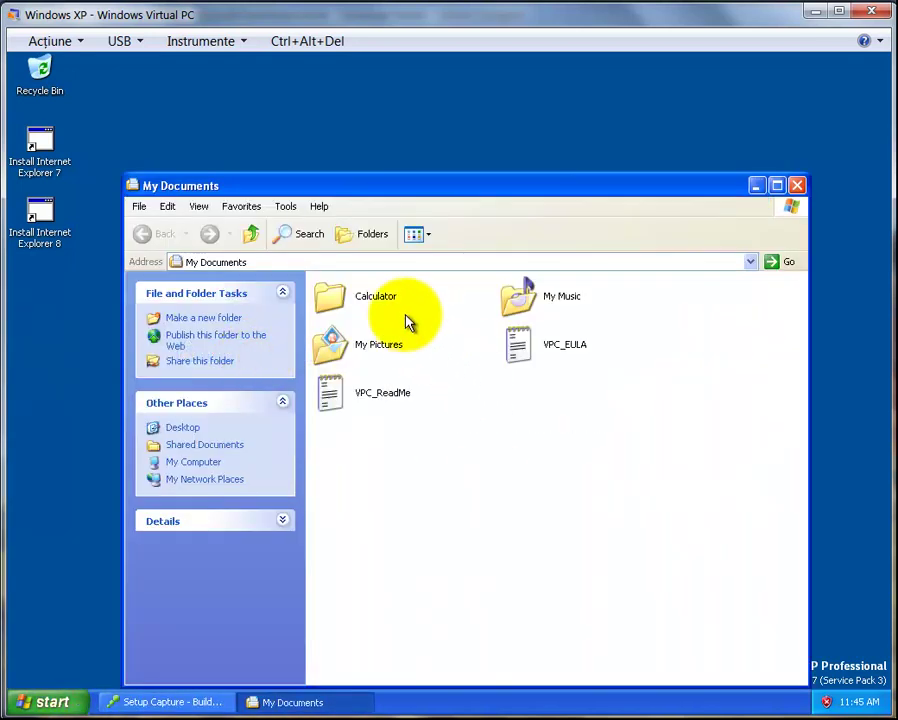
pyautogui.doubleClick(379, 297)
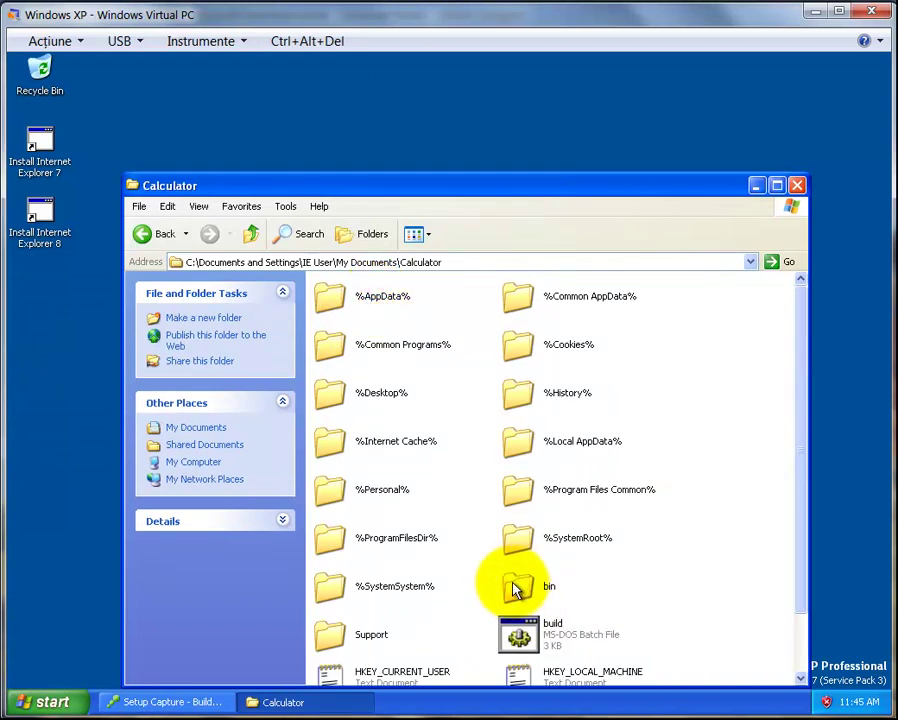
pyautogui.doubleClick(516, 584)
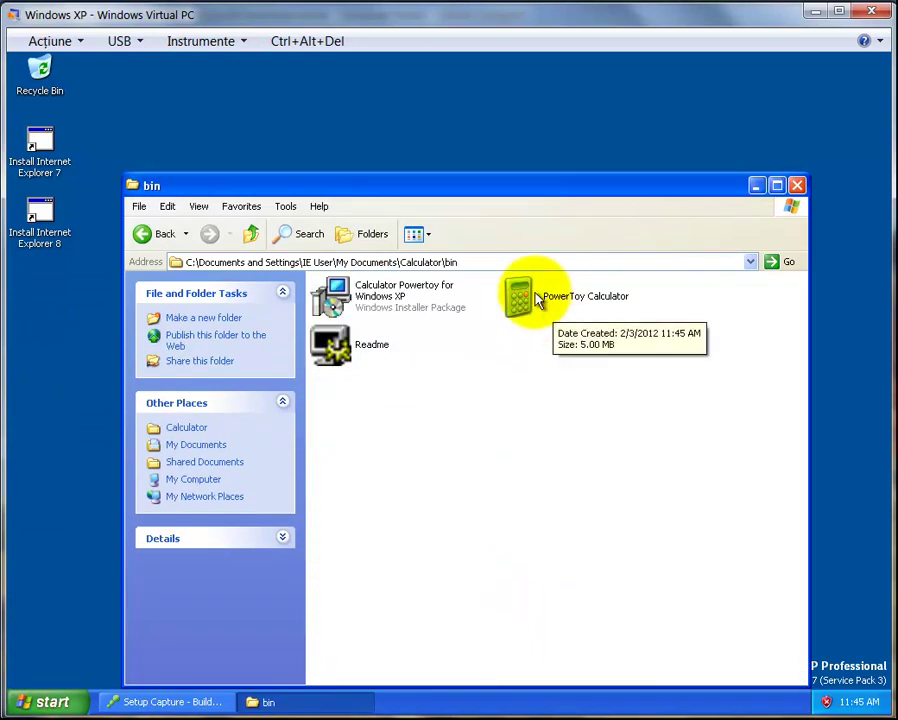
pyautogui.doubleClick(539, 299)
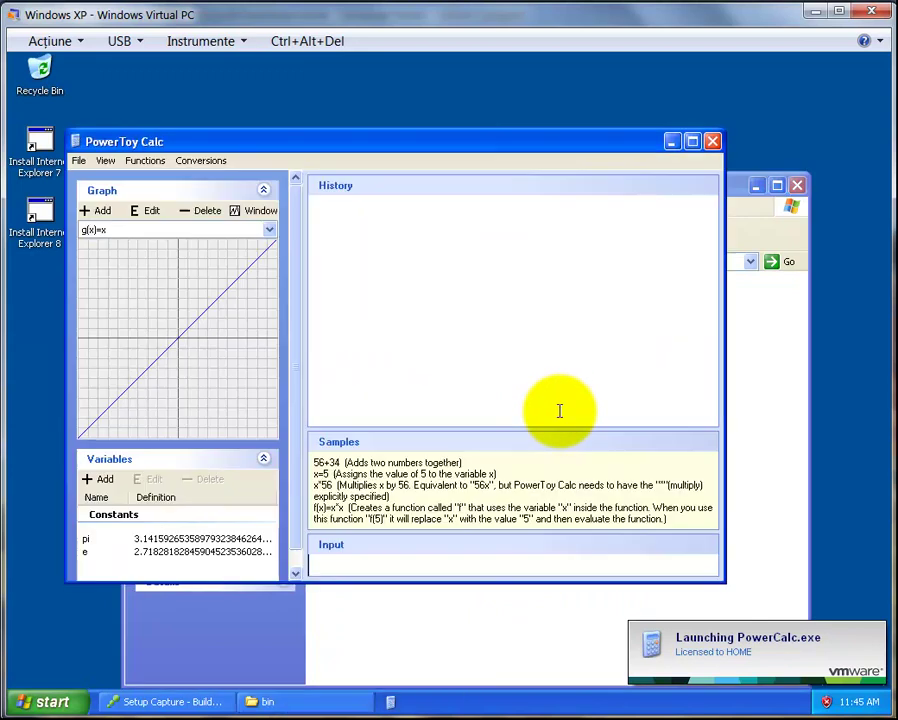
# Close the test calculator, the bin folder window and Setup Capture, then show the XP Start menu
pyautogui.click(714, 145)
pyautogui.click(795, 185)
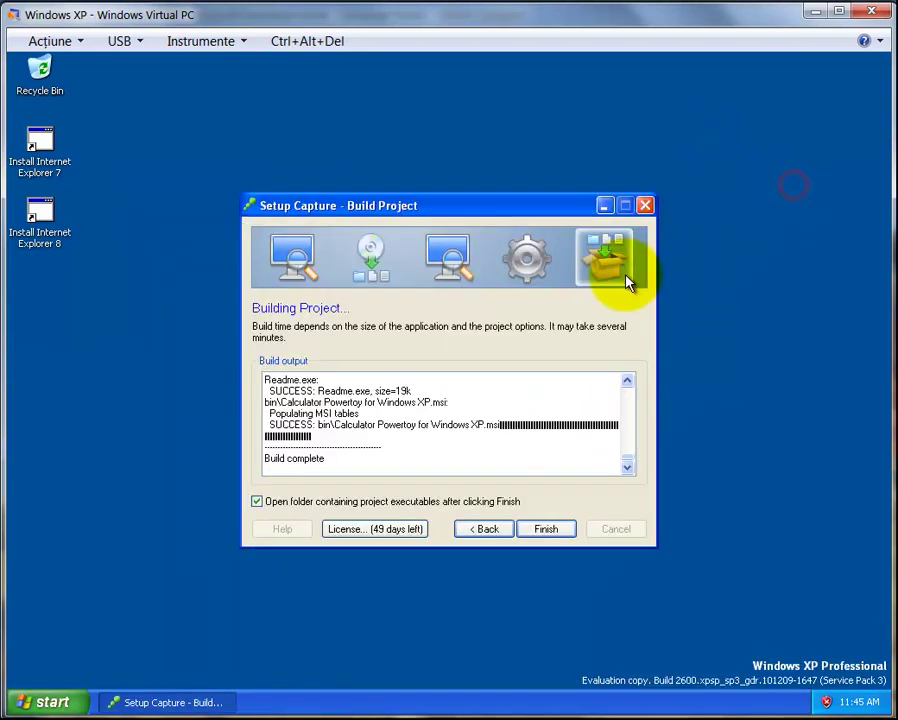
pyautogui.click(645, 206)
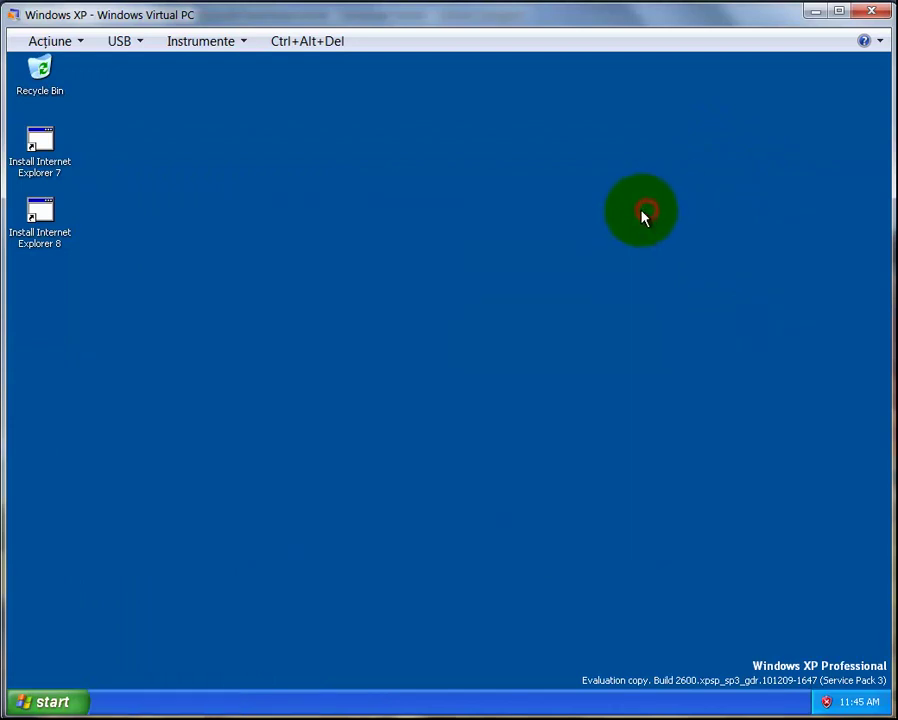
pyautogui.click(57, 702)
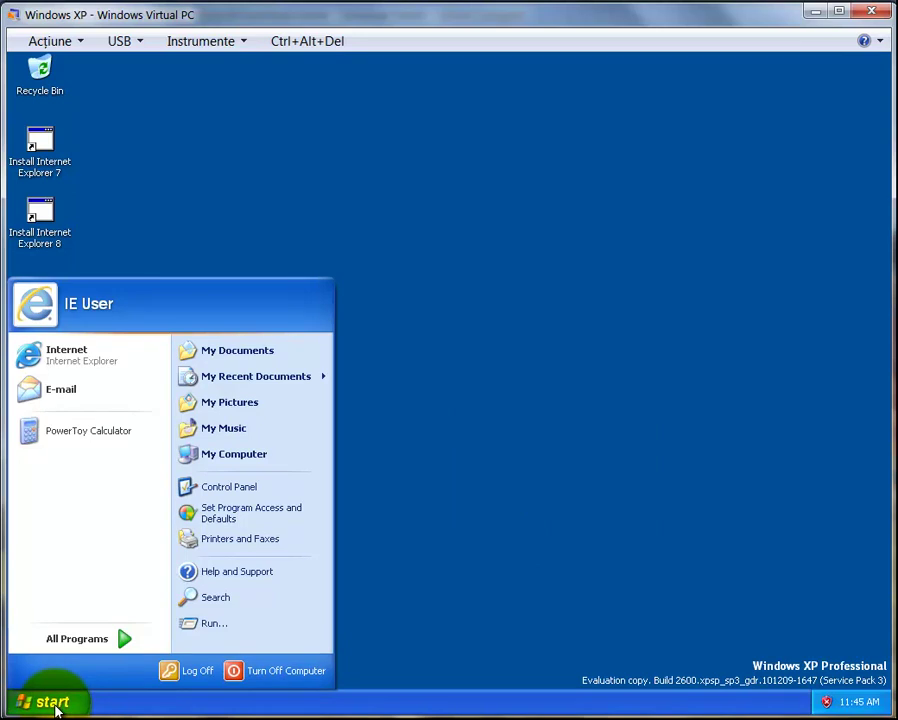
# Enable sharing of the DATA (D:) drive in the virtual machine's Integration Features settings
pyautogui.click(57, 702)
pyautogui.click(210, 42)
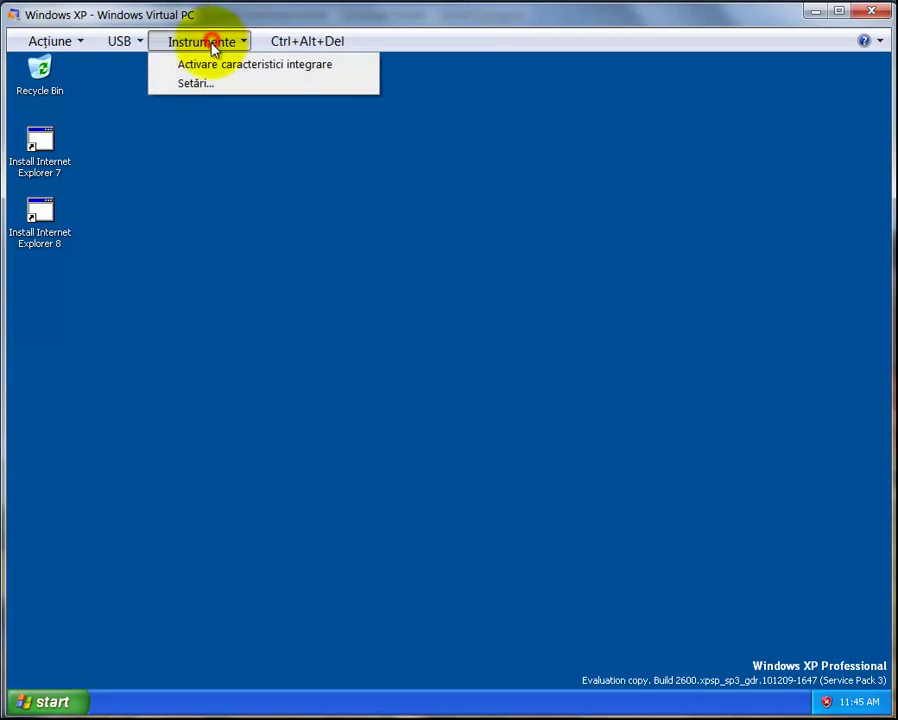
pyautogui.click(205, 84)
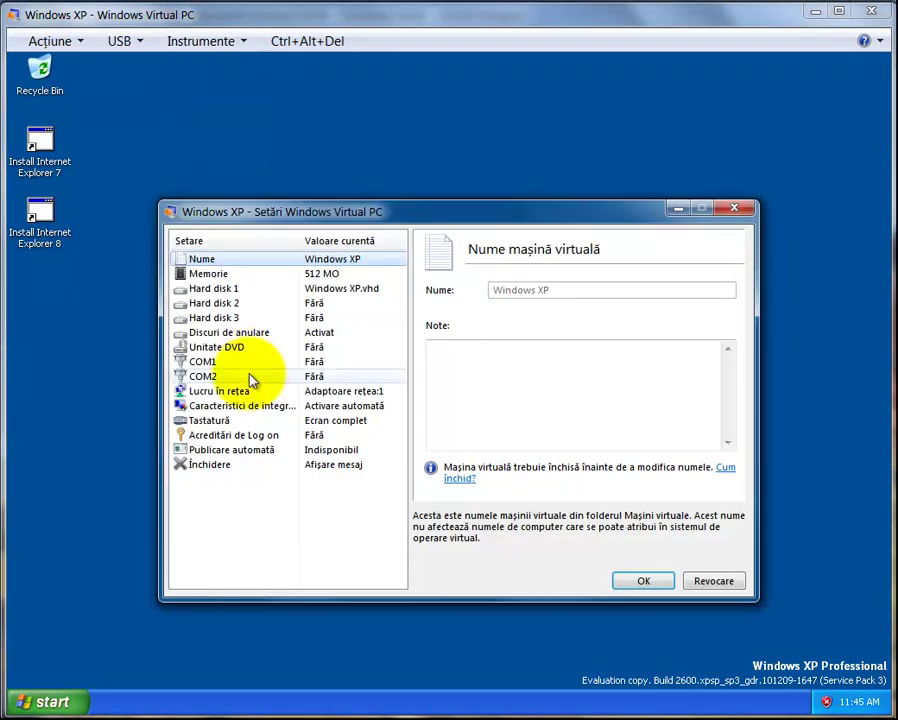
pyautogui.click(235, 408)
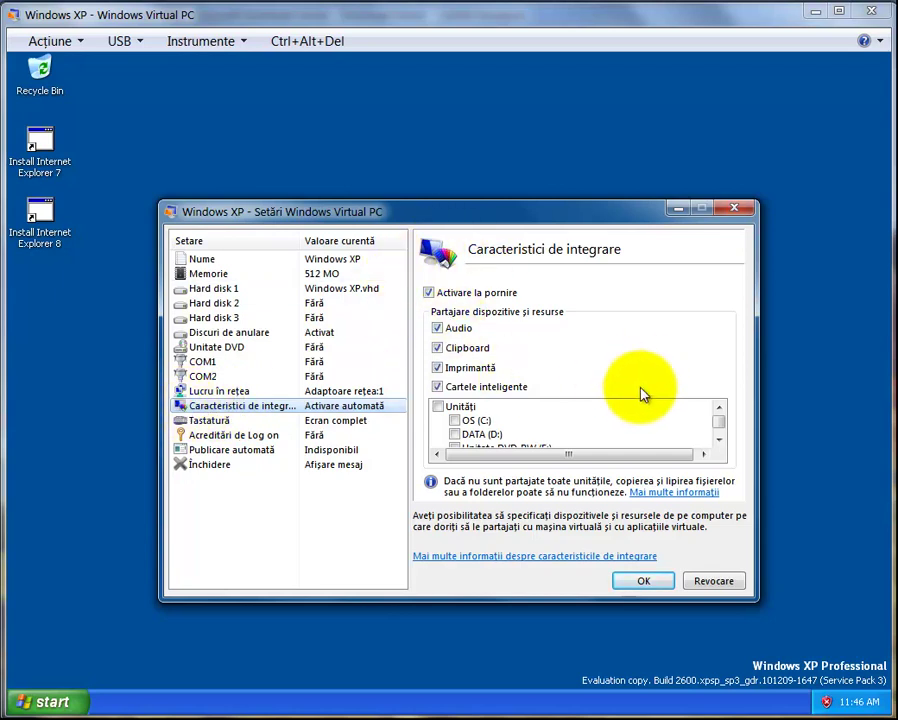
pyautogui.moveTo(720, 425); pyautogui.dragTo(718, 406)
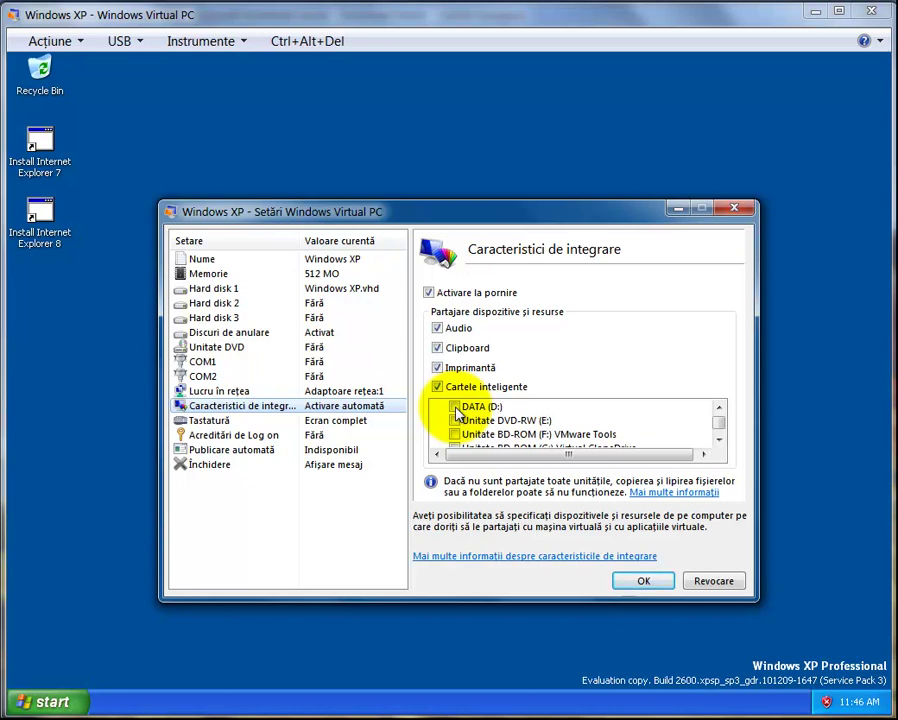
pyautogui.click(455, 408)
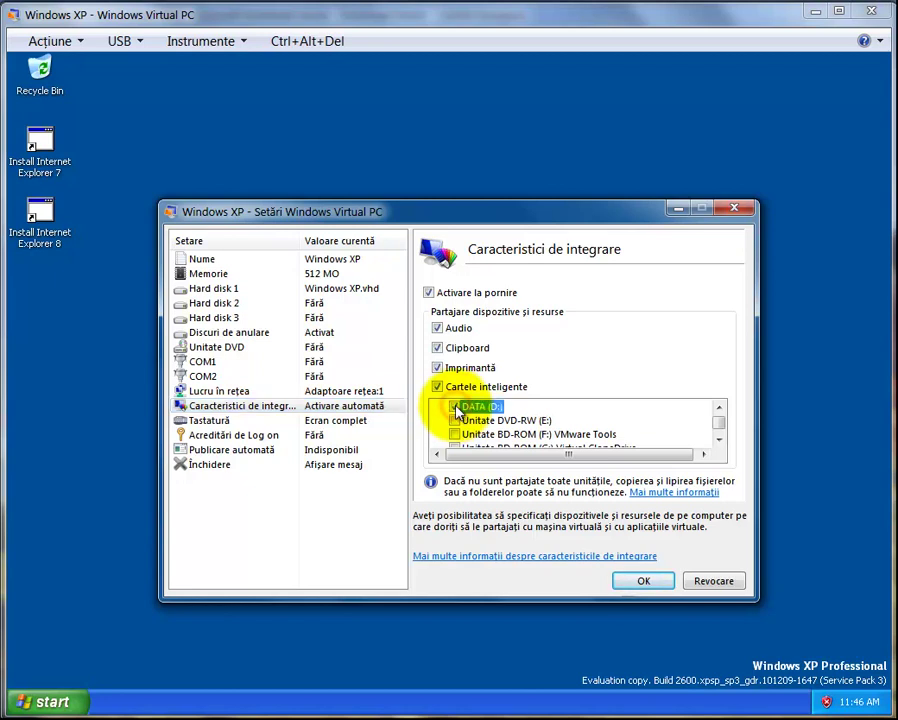
pyautogui.click(643, 585)
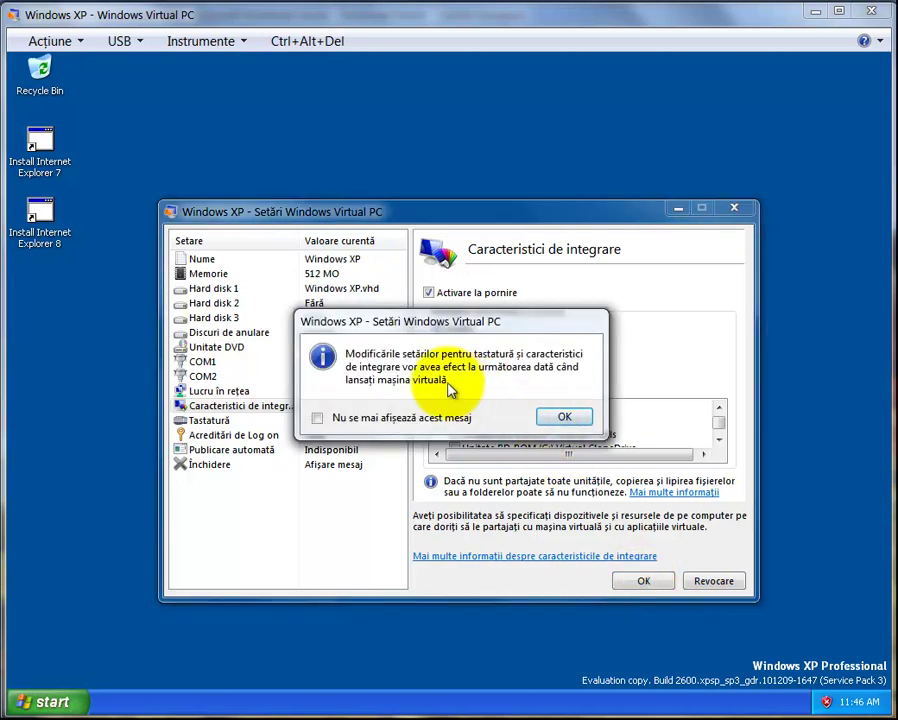
pyautogui.click(565, 418)
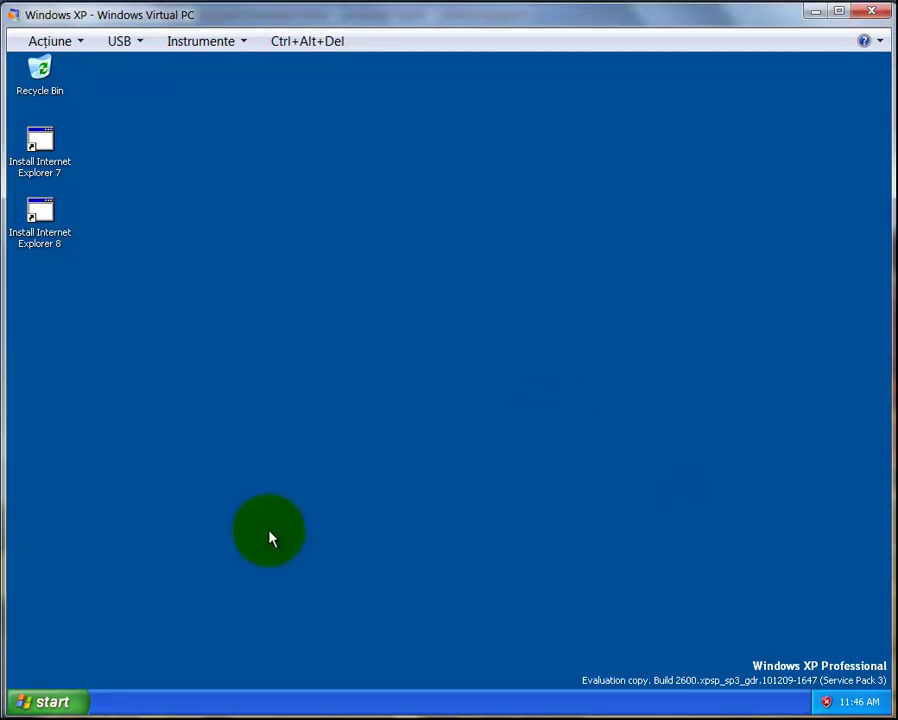
# Turn off the Windows XP virtual machine from the Start menu
pyautogui.click(56, 701)
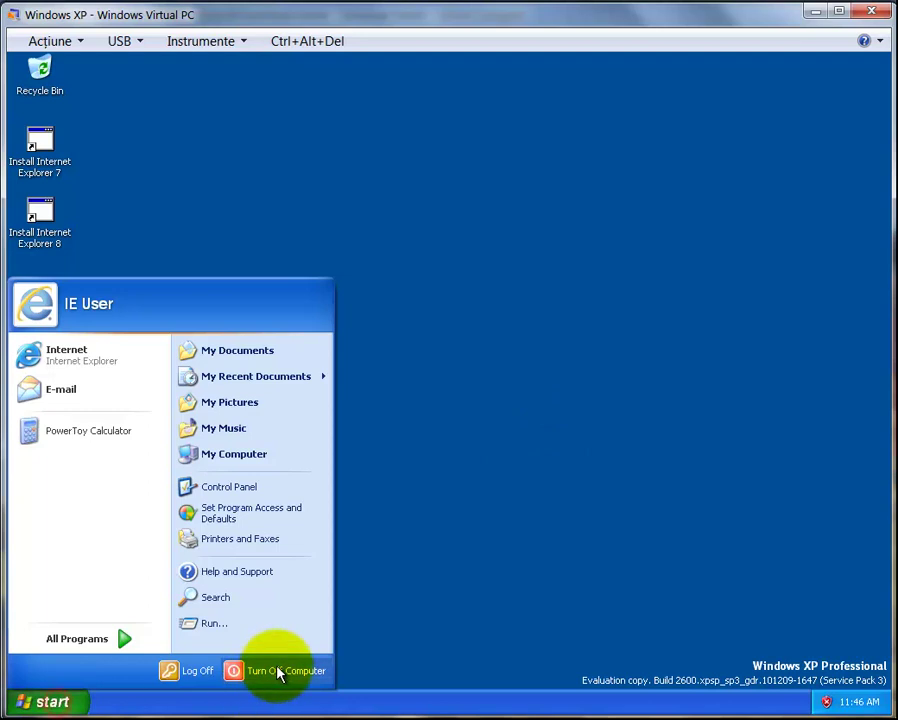
pyautogui.click(278, 667)
pyautogui.click(450, 301)
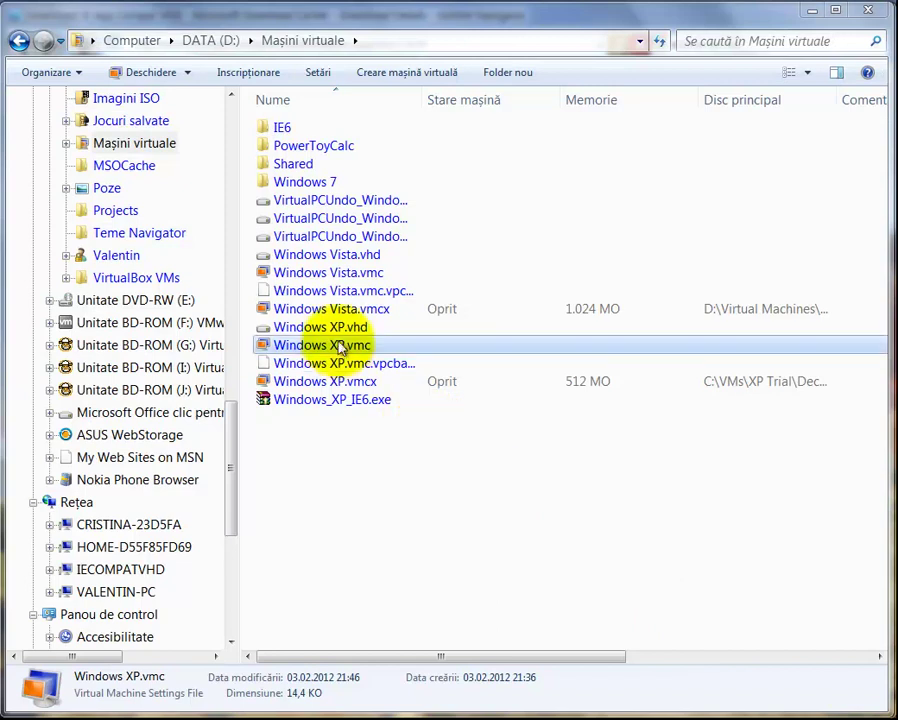
# Launch Windows XP.vmc and log in with the user's password
pyautogui.click(340, 347)
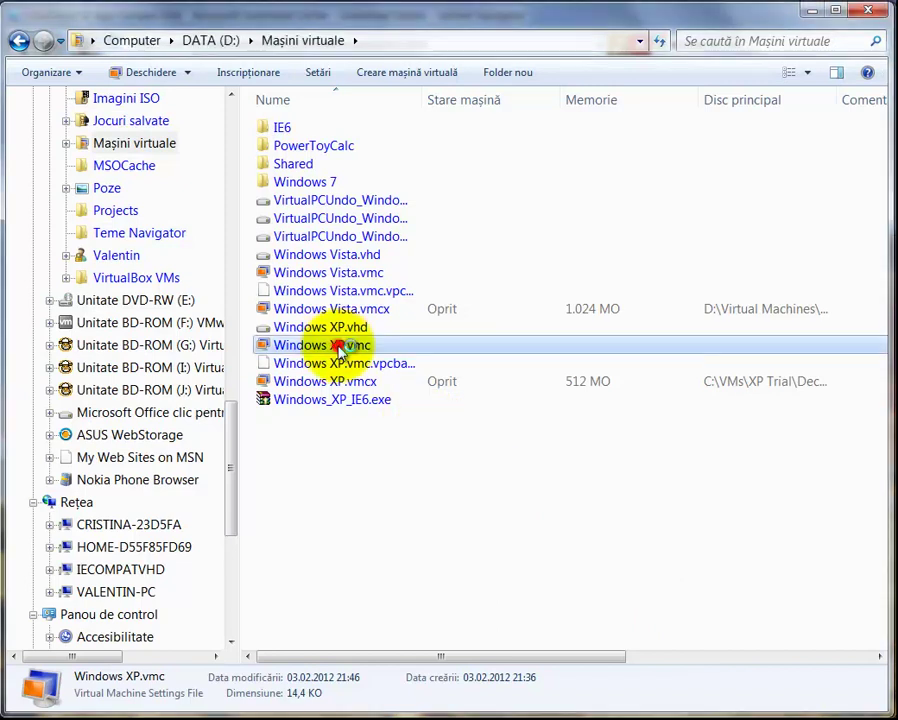
pyautogui.doubleClick(338, 346)
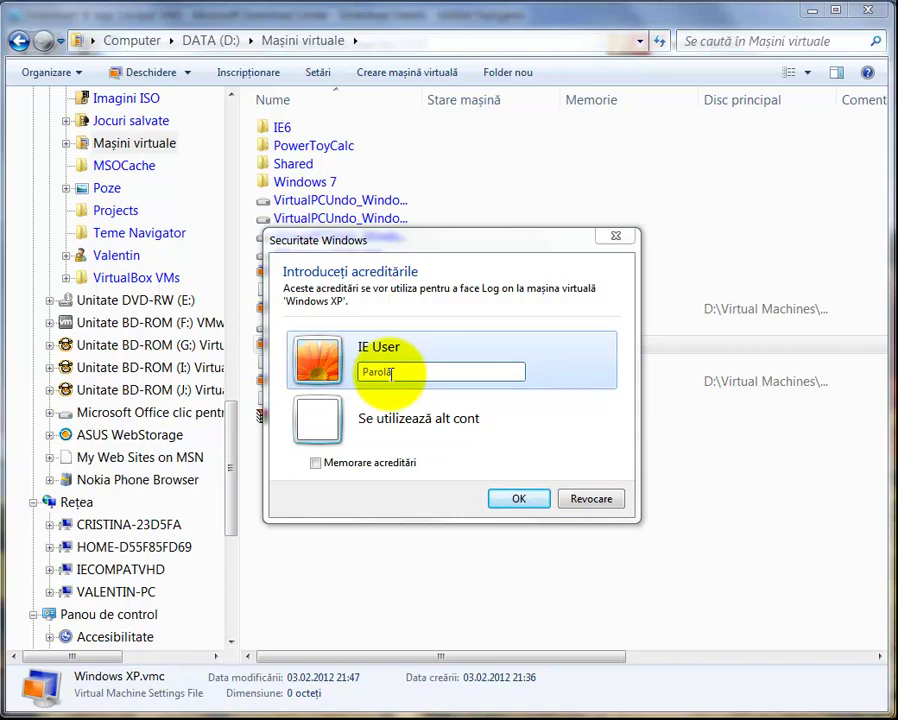
pyautogui.click(392, 372)
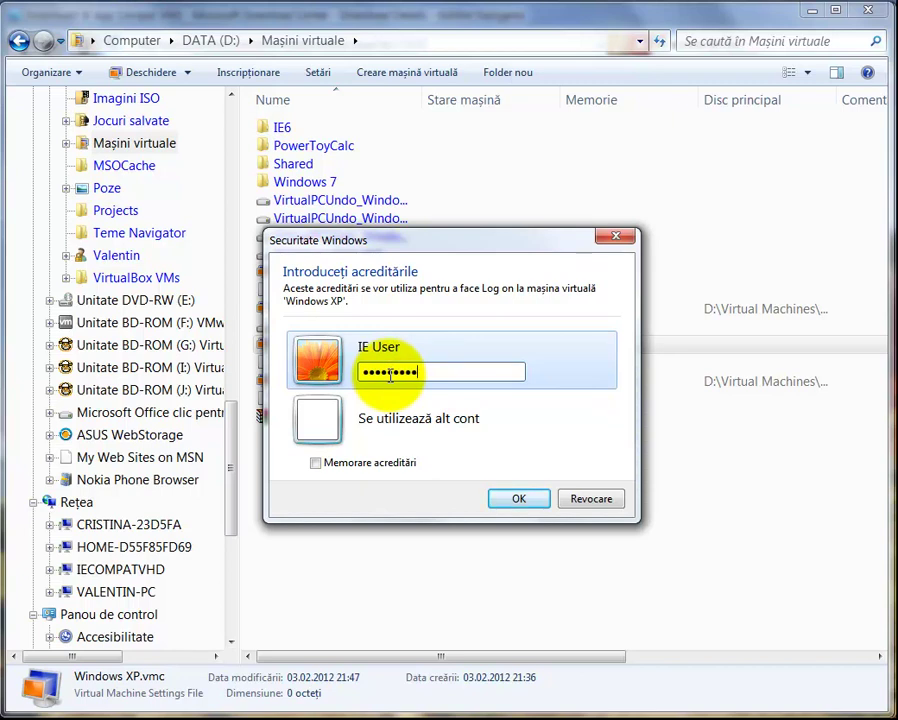
pyautogui.click(516, 499)
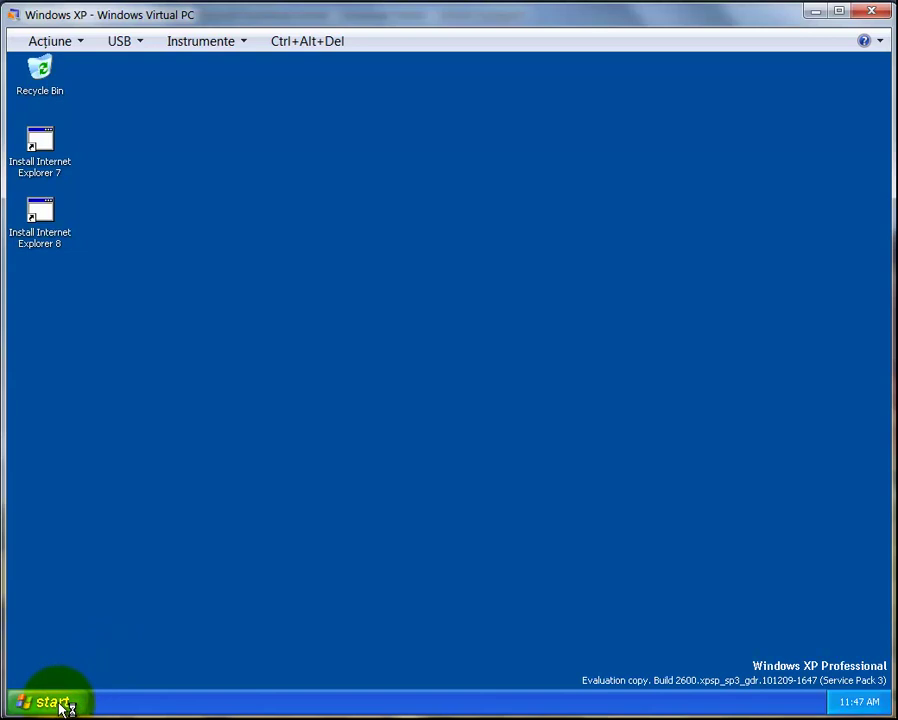
# Copy the Calculator folder from the XP machine's My Documents
pyautogui.click(68, 700)
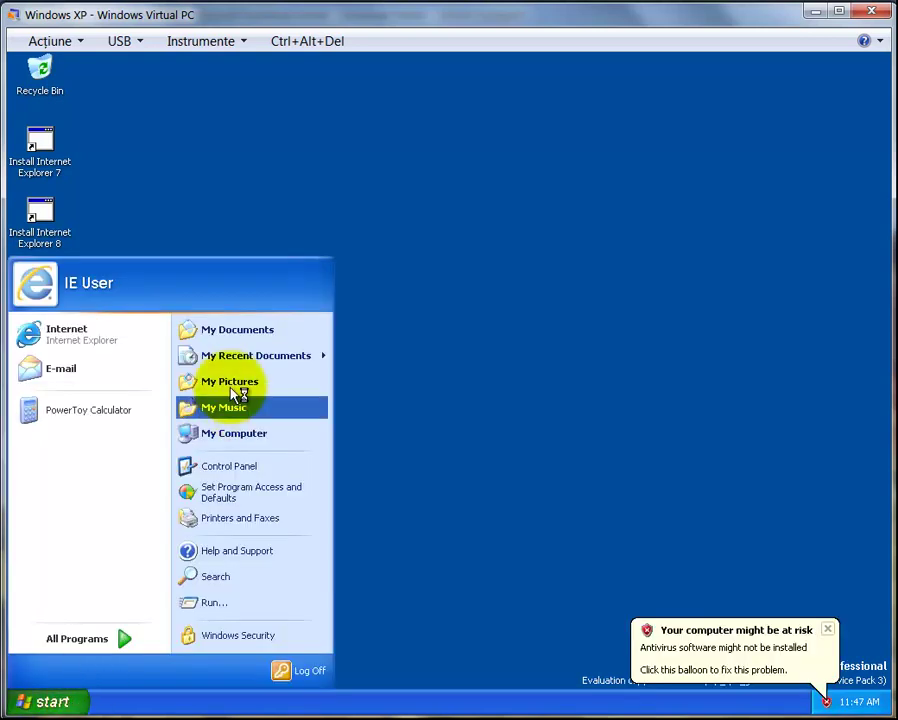
pyautogui.click(234, 328)
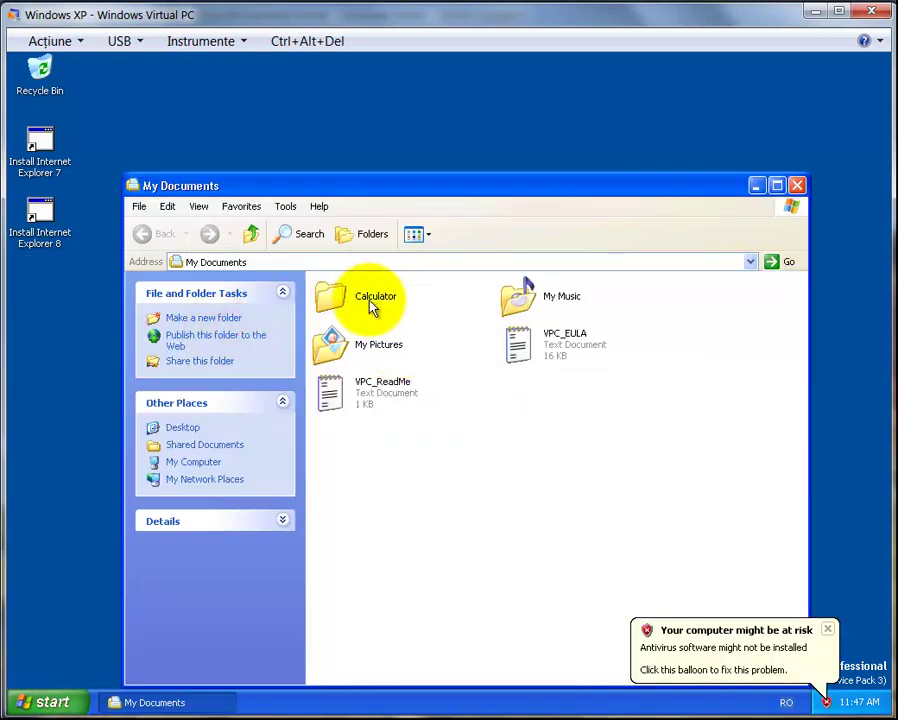
pyautogui.rightClick(372, 306)
pyautogui.click(396, 420)
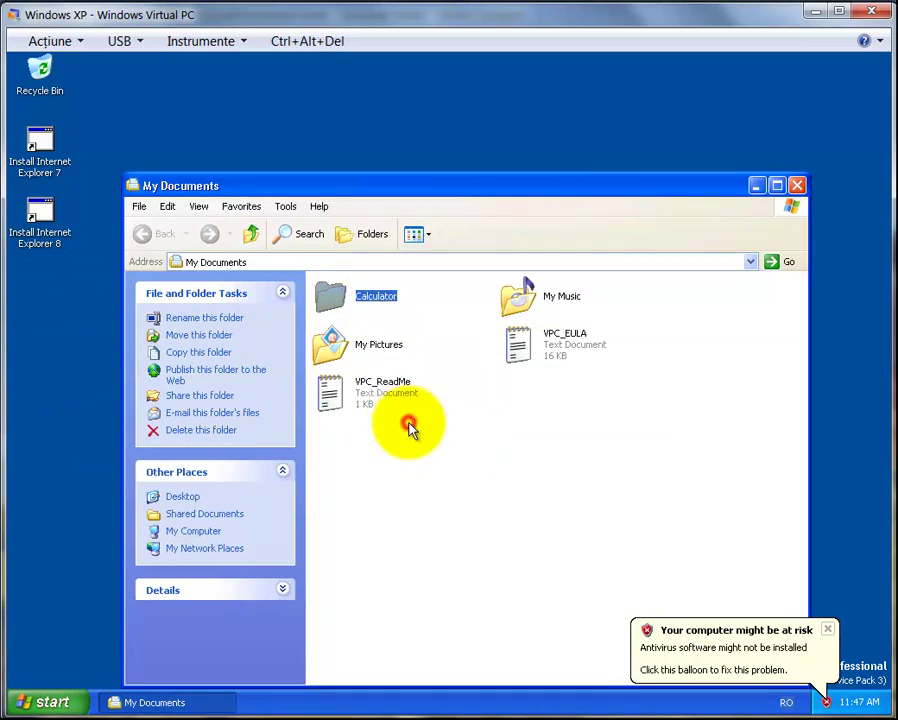
# Paste the Calculator folder into Projects on the host's shared D drive and open it
pyautogui.click(62, 698)
pyautogui.click(186, 435)
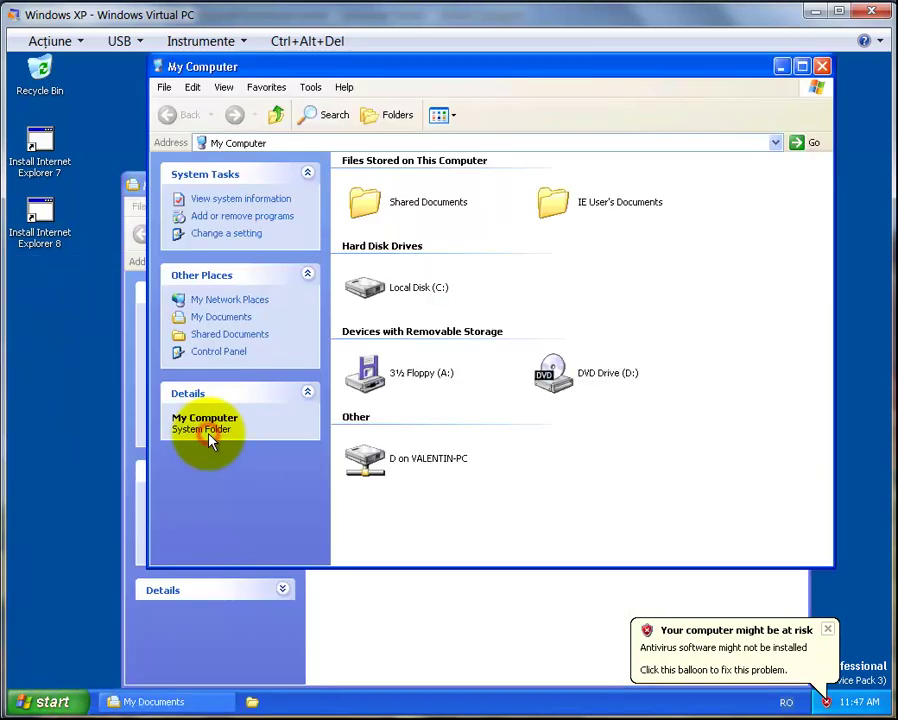
pyautogui.doubleClick(380, 464)
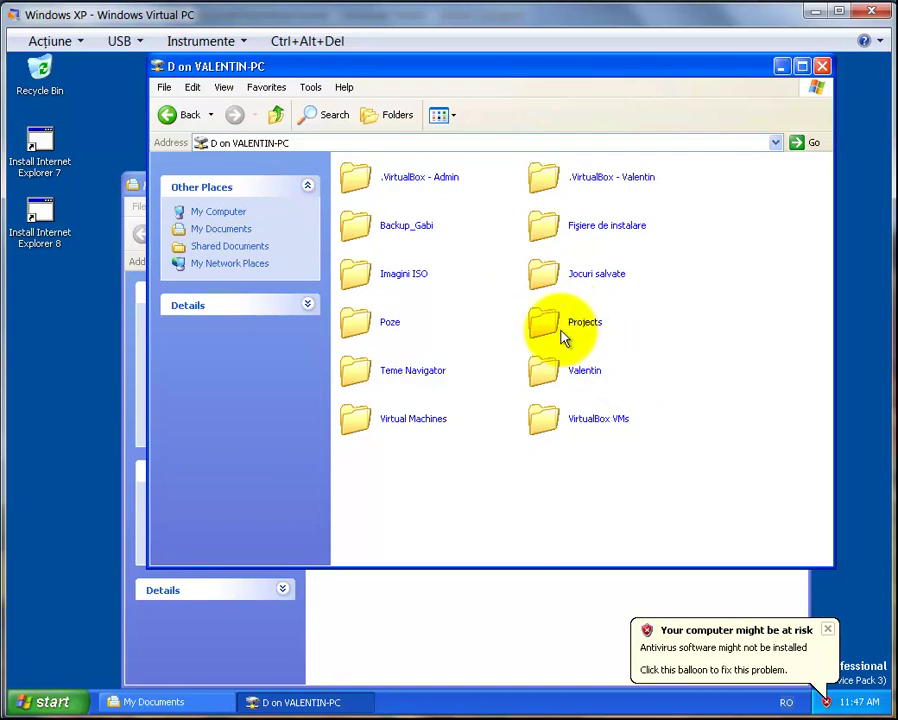
pyautogui.doubleClick(552, 328)
pyautogui.rightClick(441, 274)
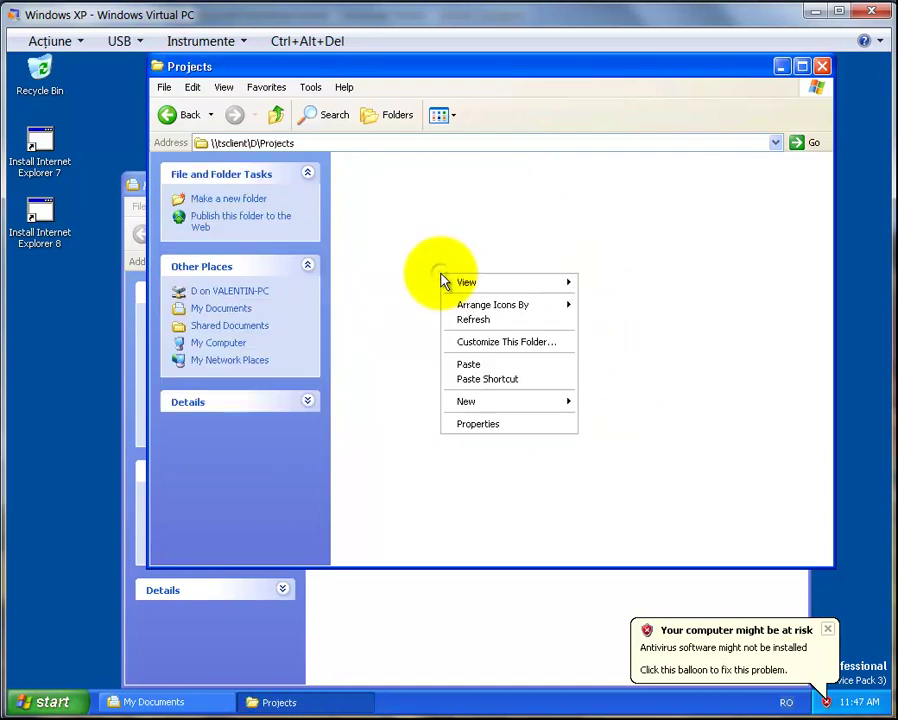
pyautogui.click(466, 364)
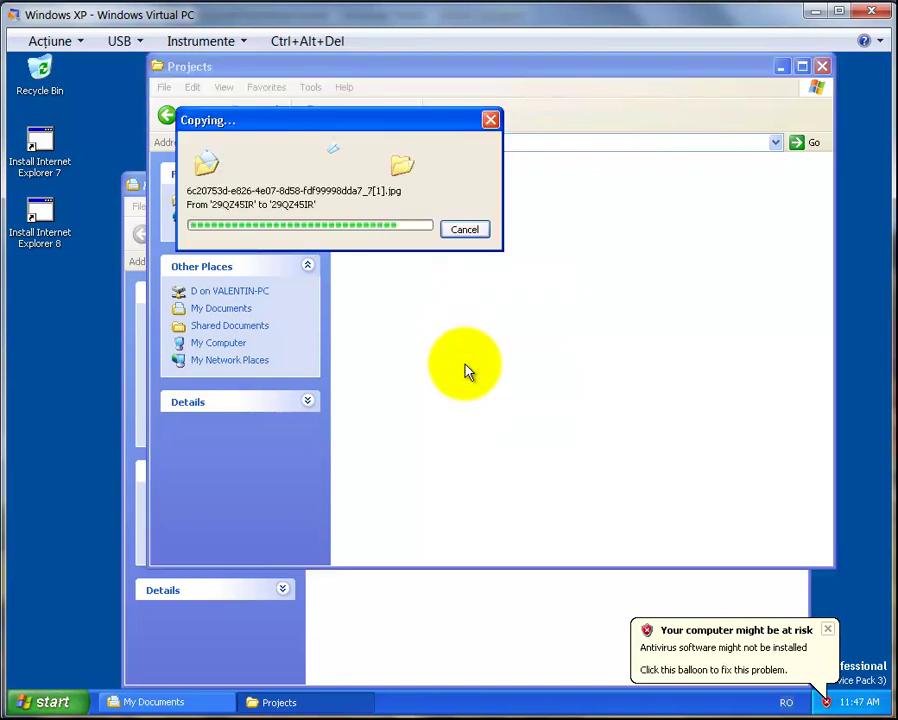
pyautogui.click(420, 300)
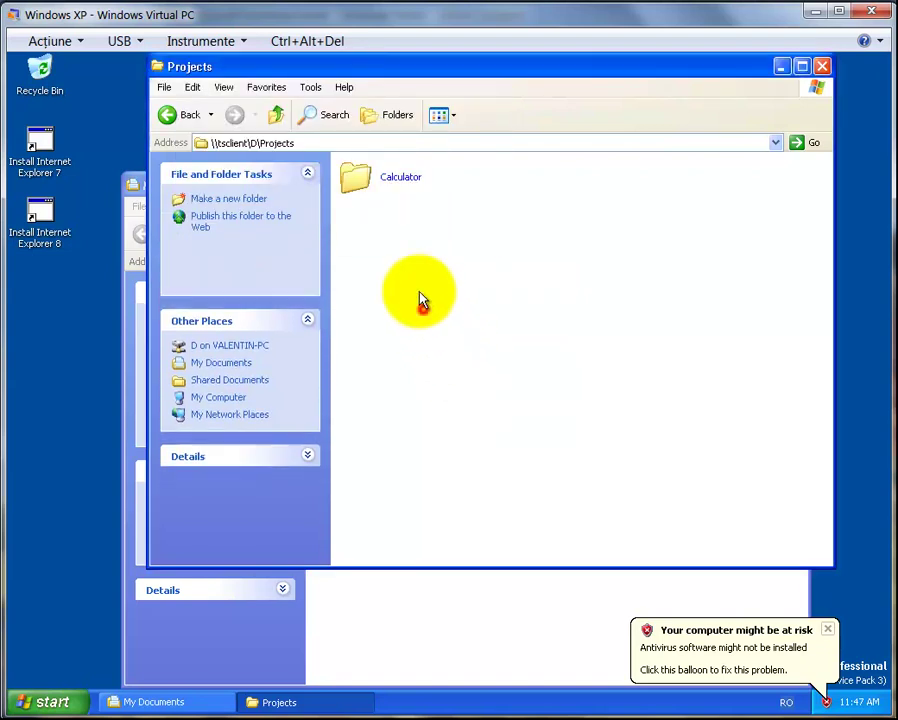
pyautogui.doubleClick(398, 182)
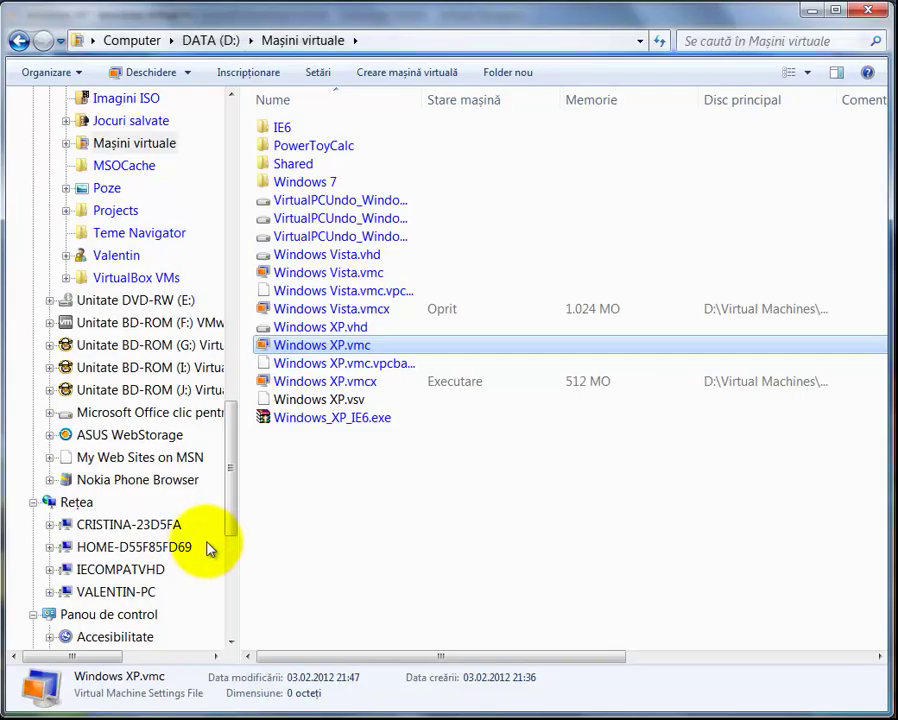
# Navigate to the D:\Projects\Calculator\bin folder
pyautogui.click(20, 42)
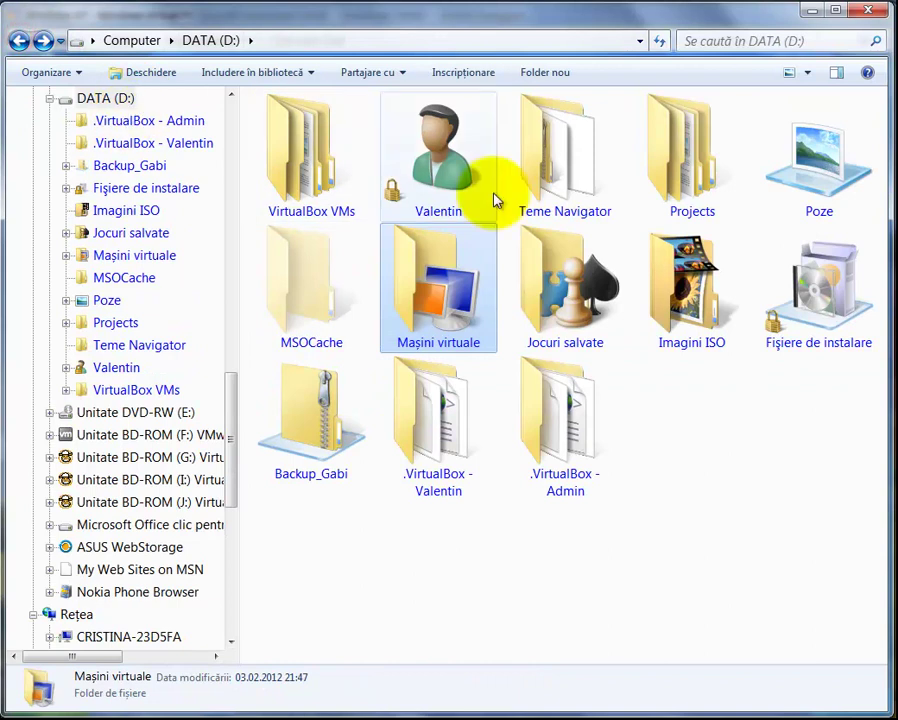
pyautogui.doubleClick(708, 172)
pyautogui.doubleClick(284, 128)
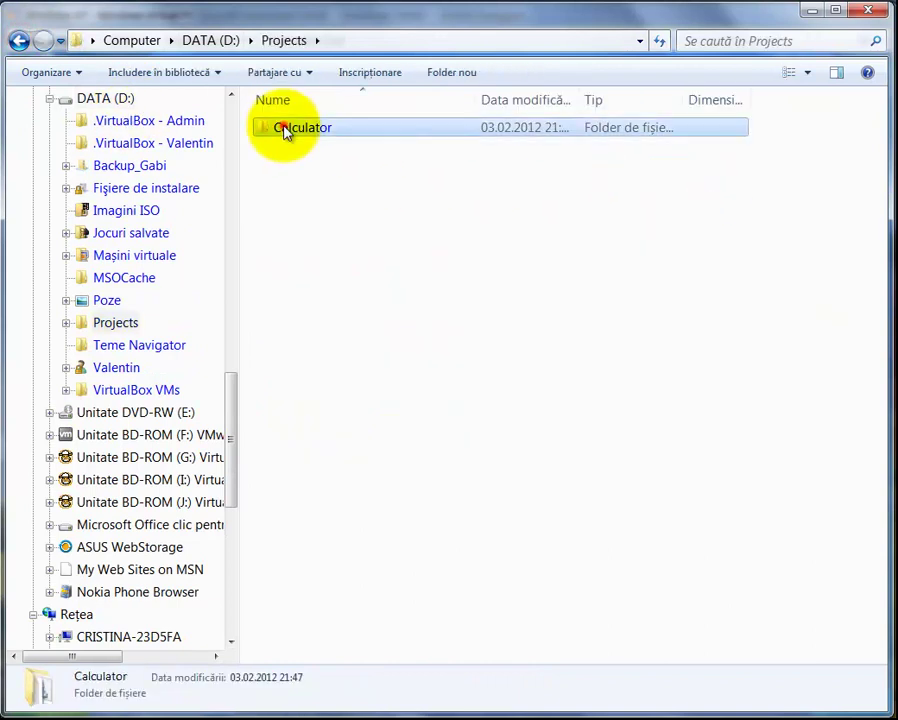
pyautogui.doubleClick(286, 363)
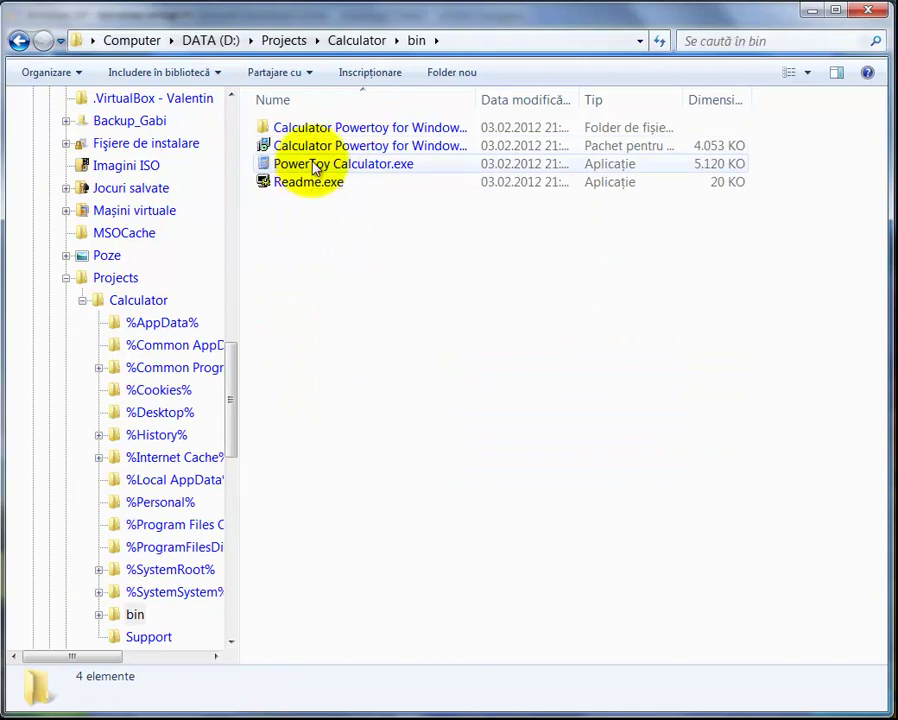
# Set PowerToy Calculator.exe to run in Windows XP (Service Pack 2) compatibility mode
pyautogui.rightClick(293, 166)
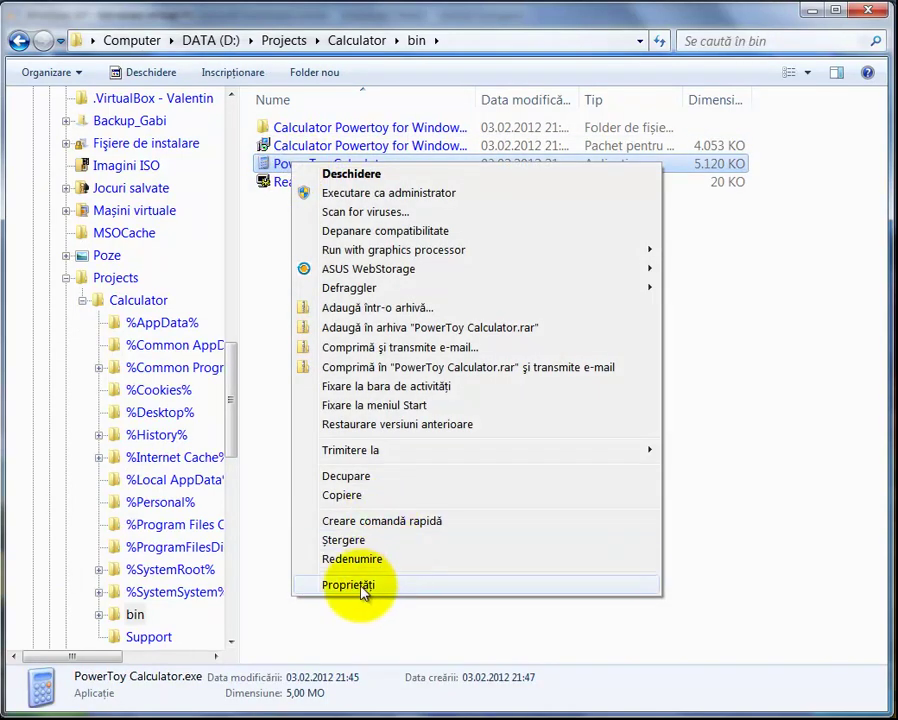
pyautogui.click(340, 591)
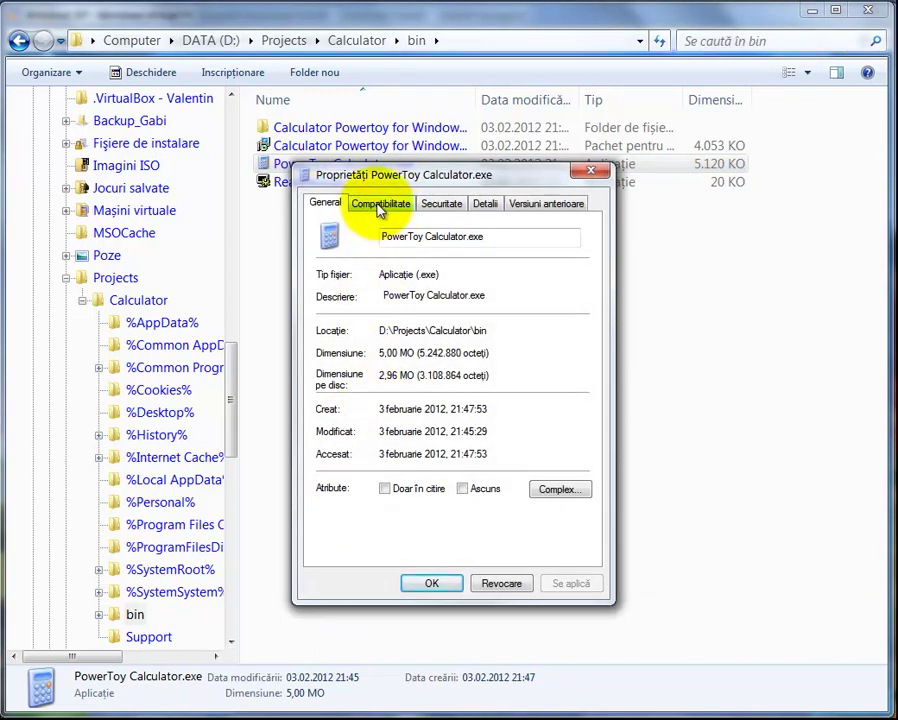
pyautogui.click(380, 205)
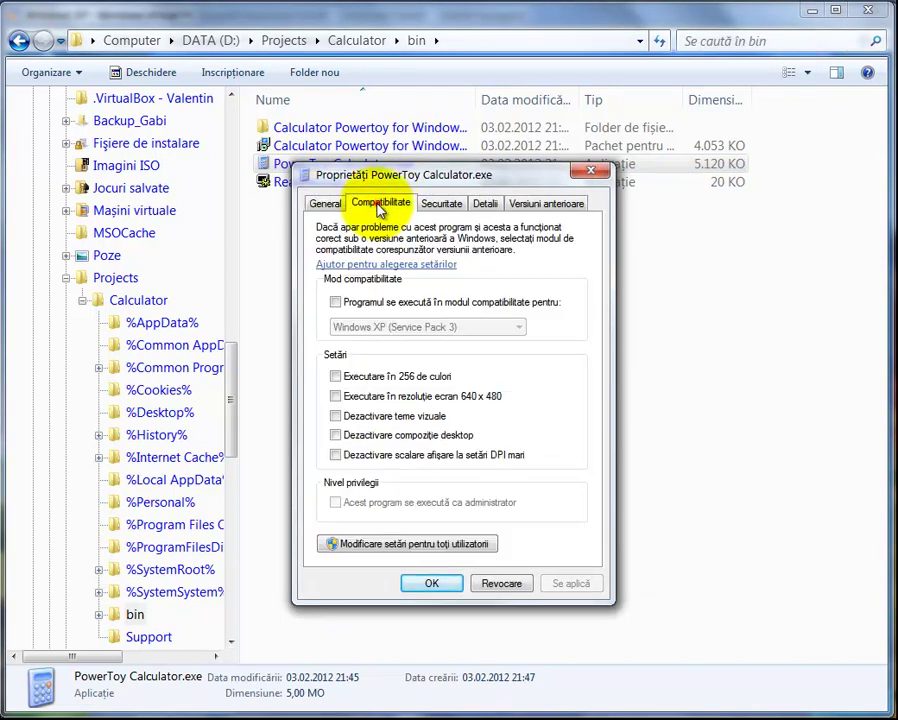
pyautogui.click(337, 304)
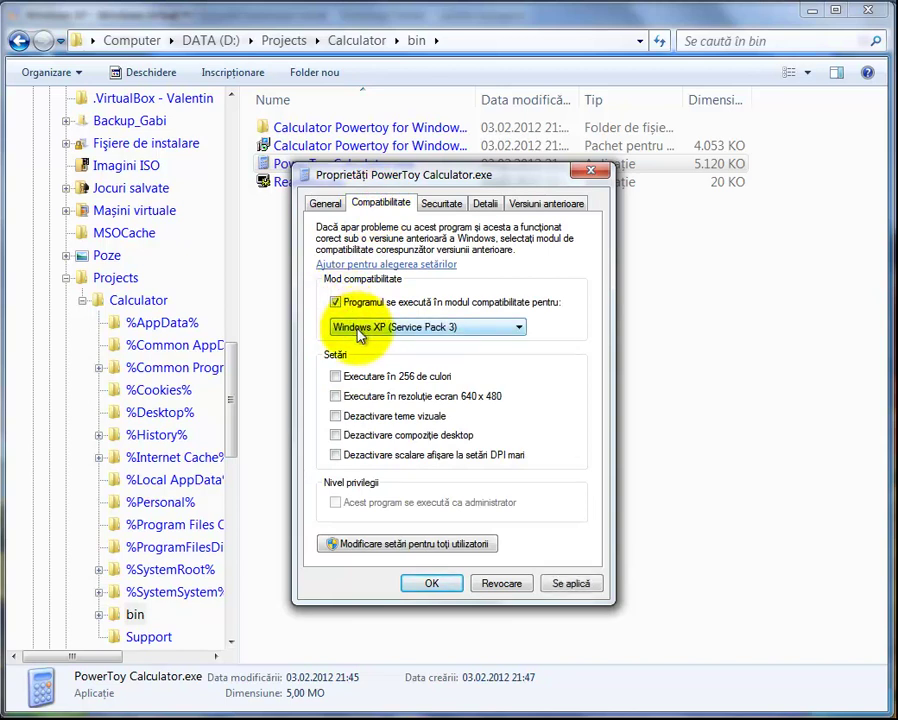
pyautogui.click(360, 332)
pyautogui.click(390, 388)
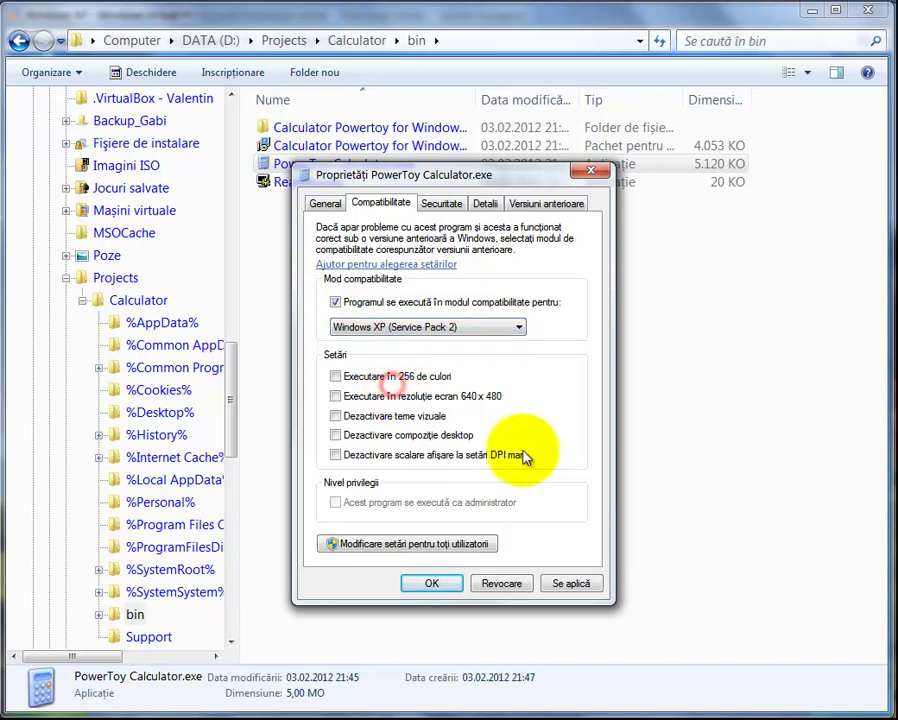
pyautogui.click(570, 586)
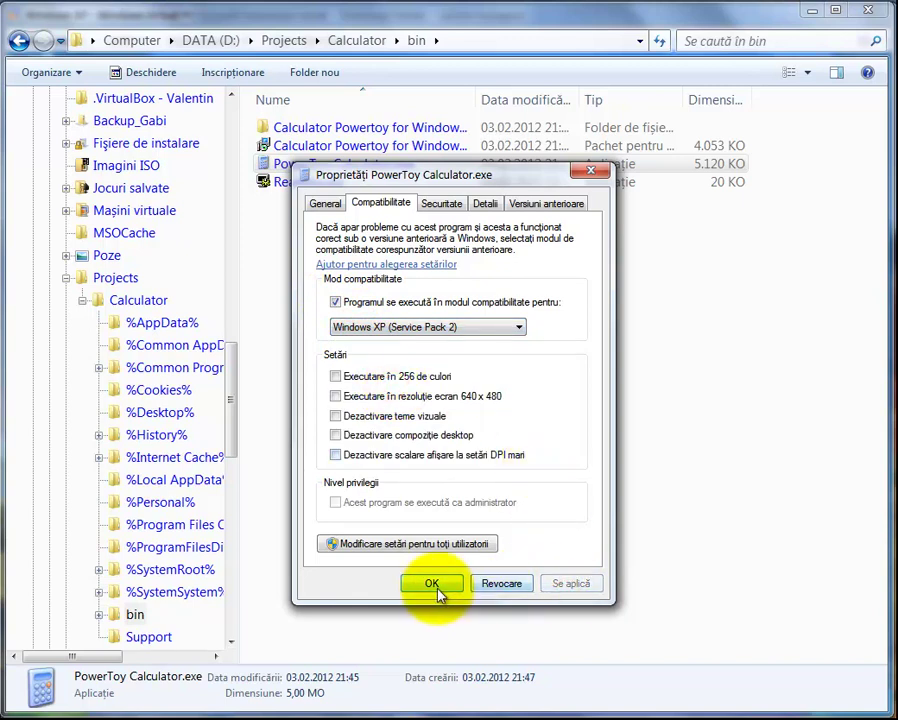
pyautogui.click(432, 585)
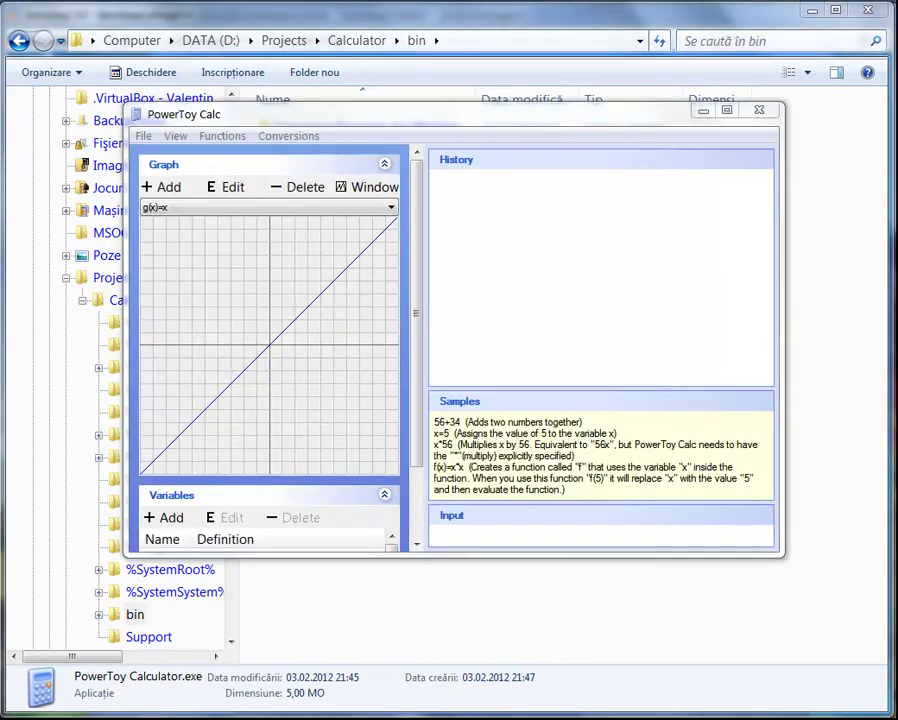
# Move the running PowerToy Calc window slightly to the left
pyautogui.click(348, 111)
pyautogui.moveTo(348, 111)
pyautogui.mouseDown()
pyautogui.moveTo(401, 165)
pyautogui.moveTo(407, 186)
pyautogui.moveTo(345, 168)
pyautogui.moveTo(355, 125)
pyautogui.moveTo(375, 134)
pyautogui.moveTo(352, 128)
pyautogui.moveTo(345, 92)
pyautogui.moveTo(331, 107)
pyautogui.mouseUp()
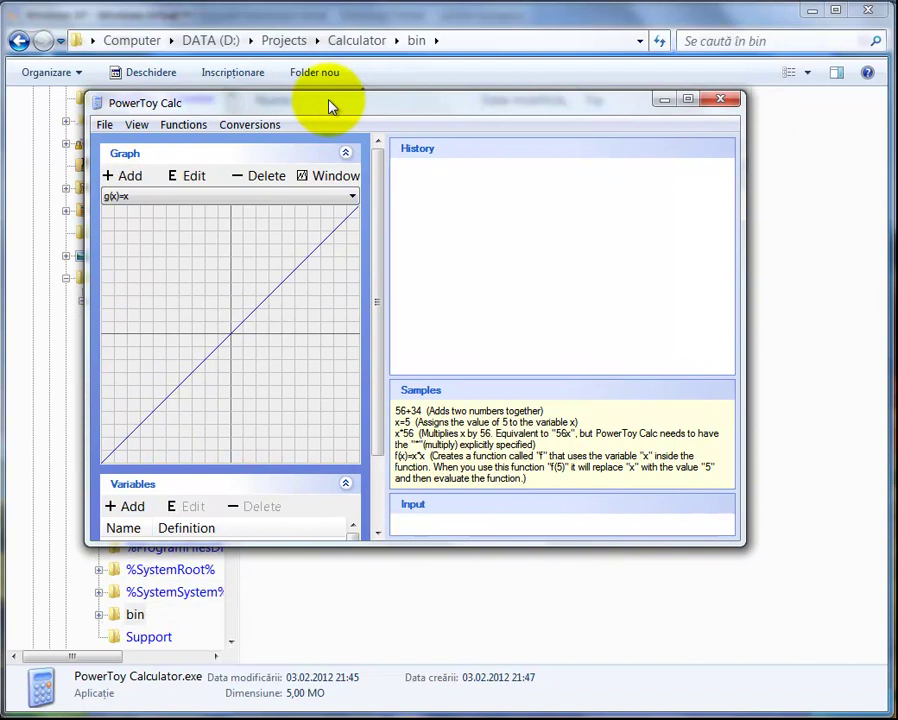